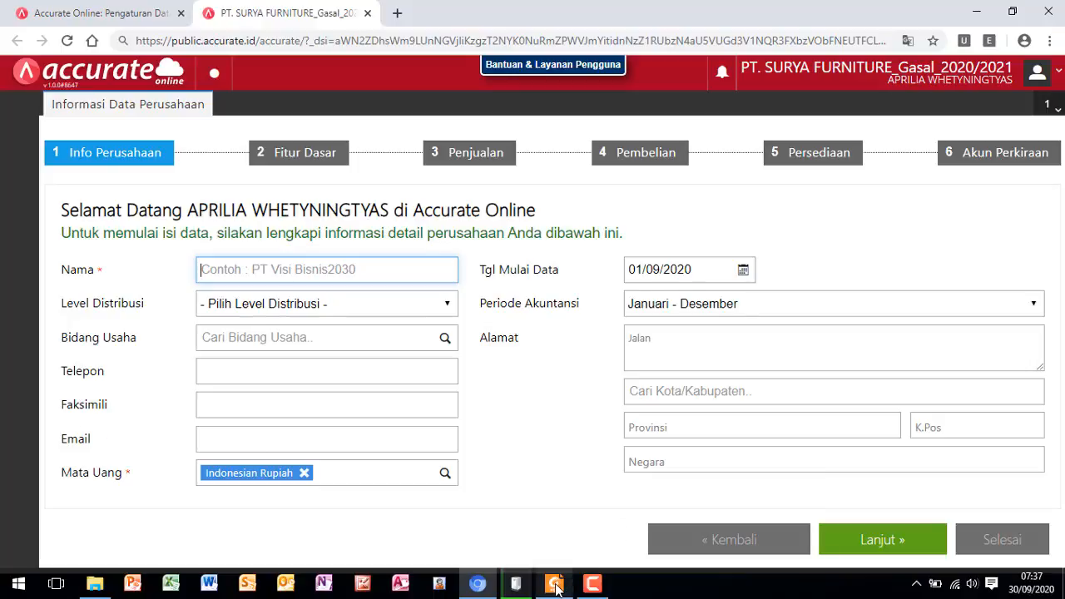
# - Switch to Foxit Reader and review the Informasi Perusahaan section of the Modul Pelatihan Accurate_Sunan PDF
pyautogui.moveTo(556, 587)
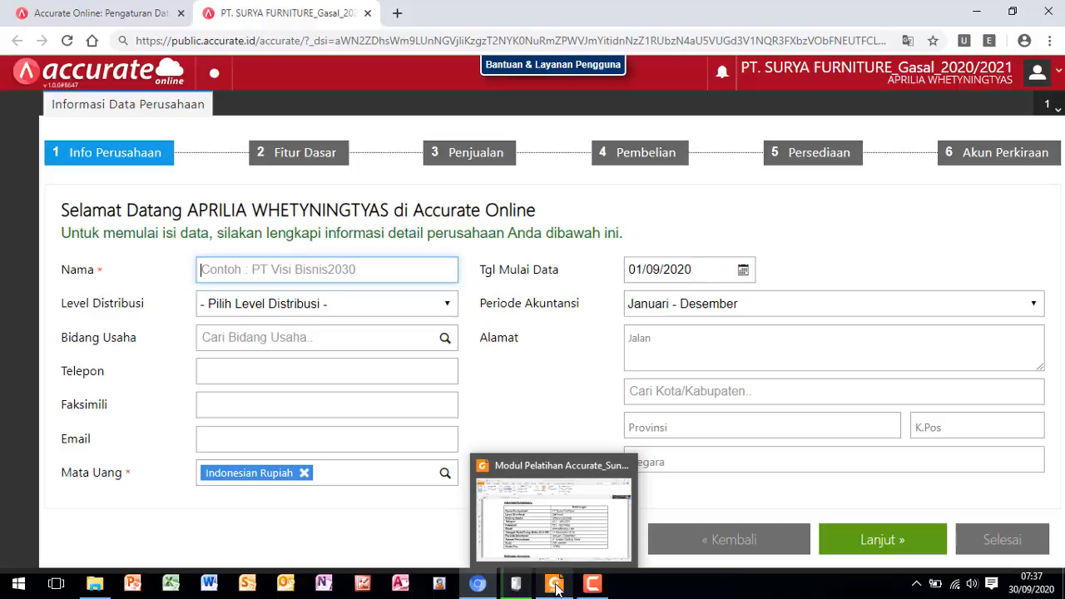
pyautogui.click(556, 586)
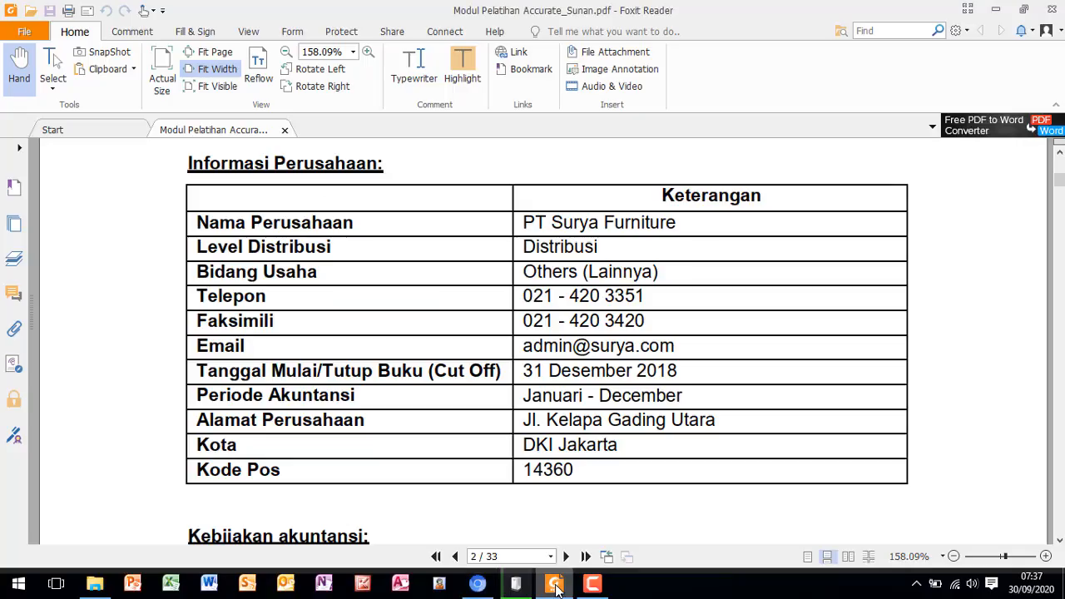
pyautogui.scroll(8, 588, 420)
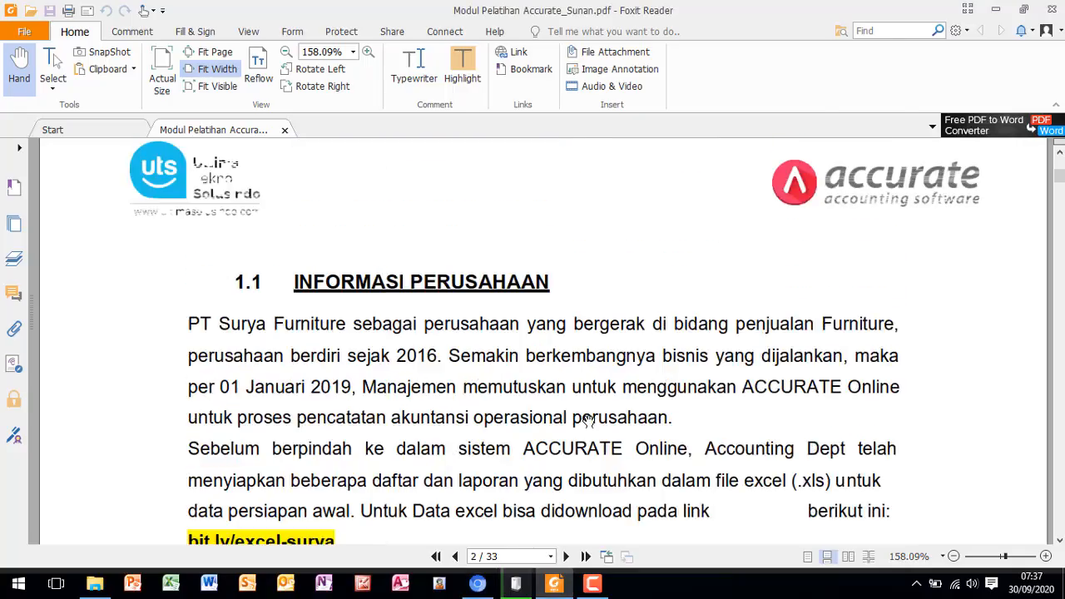
pyautogui.scroll(-8, 588, 421)
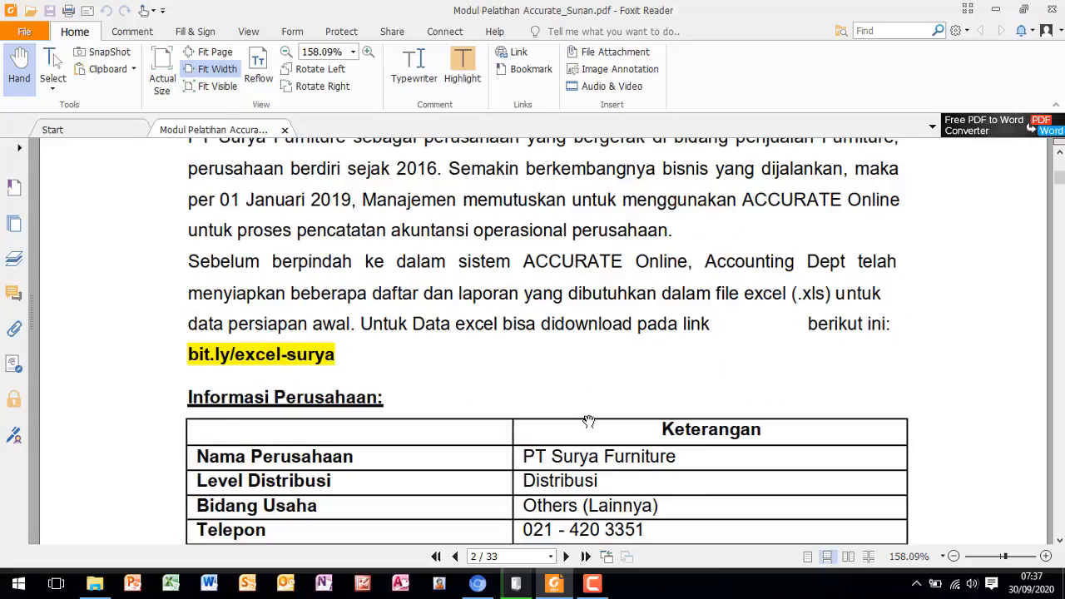
pyautogui.scroll(-1, 588, 421)
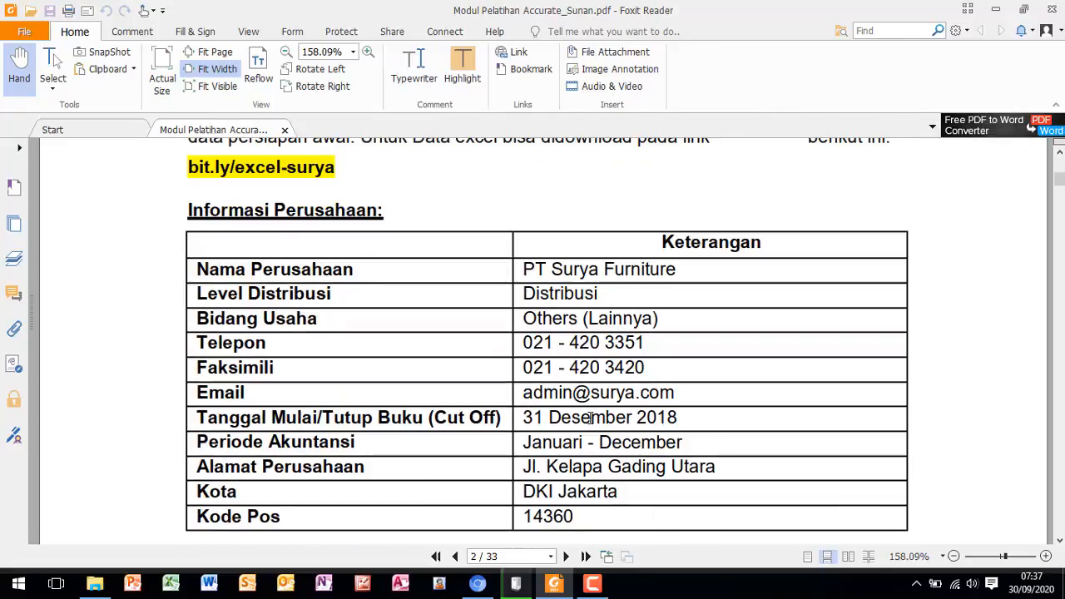
pyautogui.scroll(-1, 589, 418)
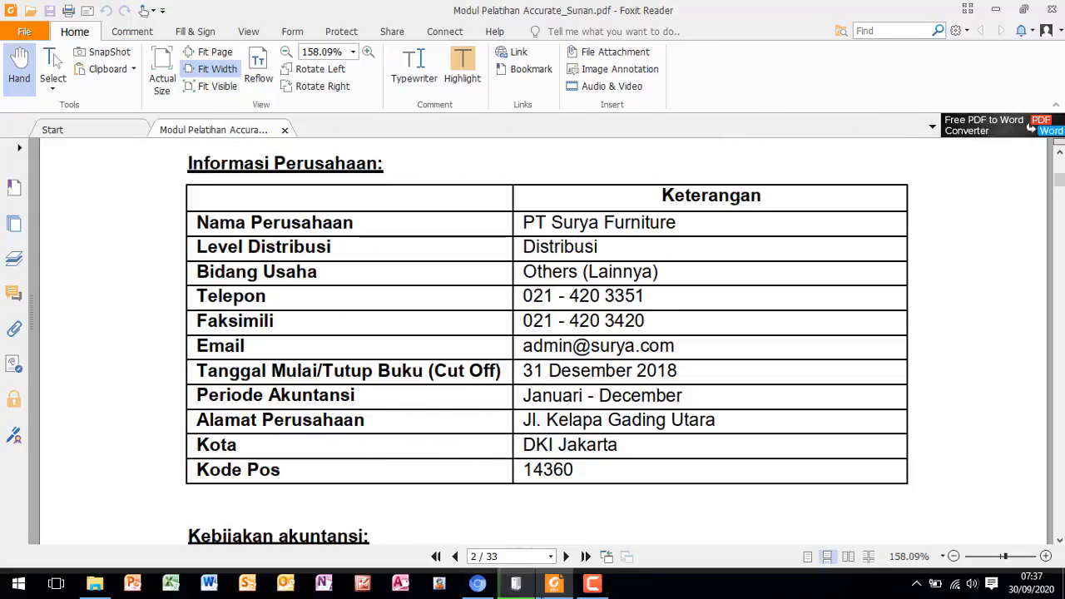
pyautogui.moveTo(566, 589)
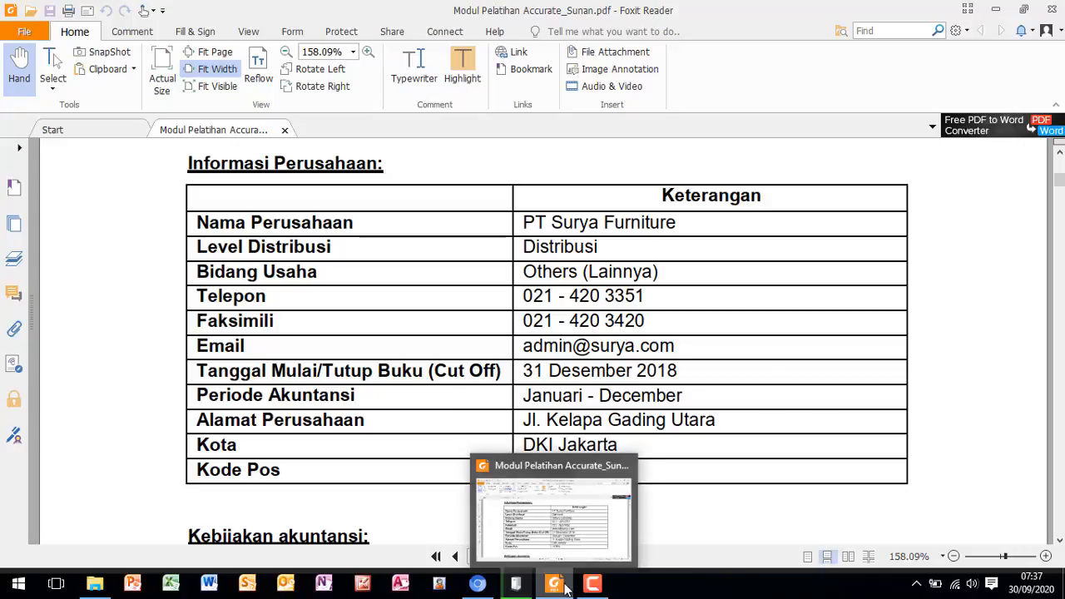
# - Switch to File Explorer and open the DATA AWAL PT SURYA_GASAL 2020_2021 folder to view its files
pyautogui.click(97, 586)
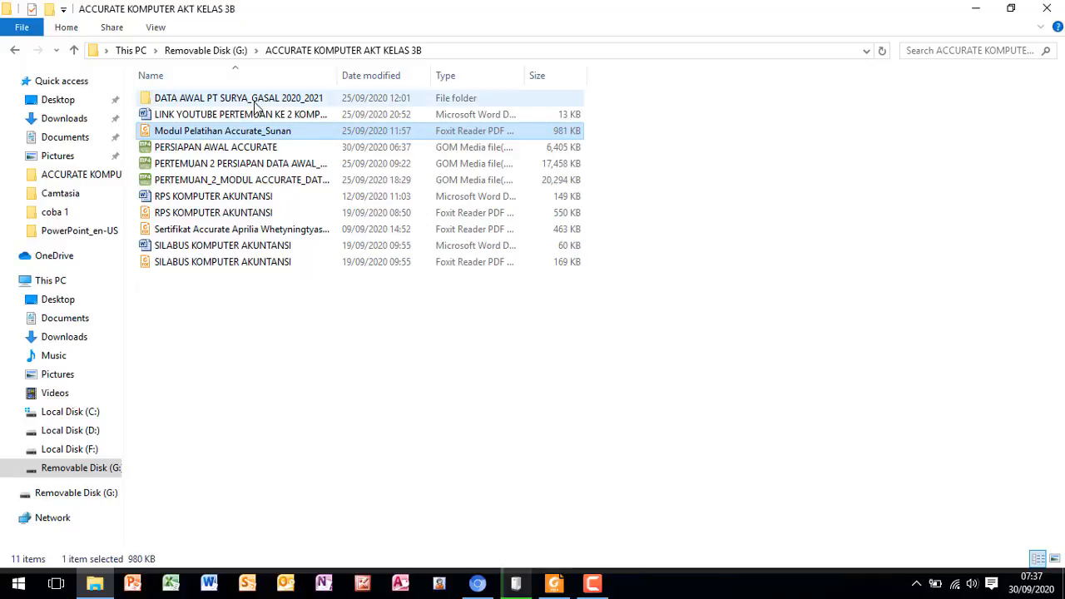
pyautogui.click(256, 100)
pyautogui.doubleClick(255, 102)
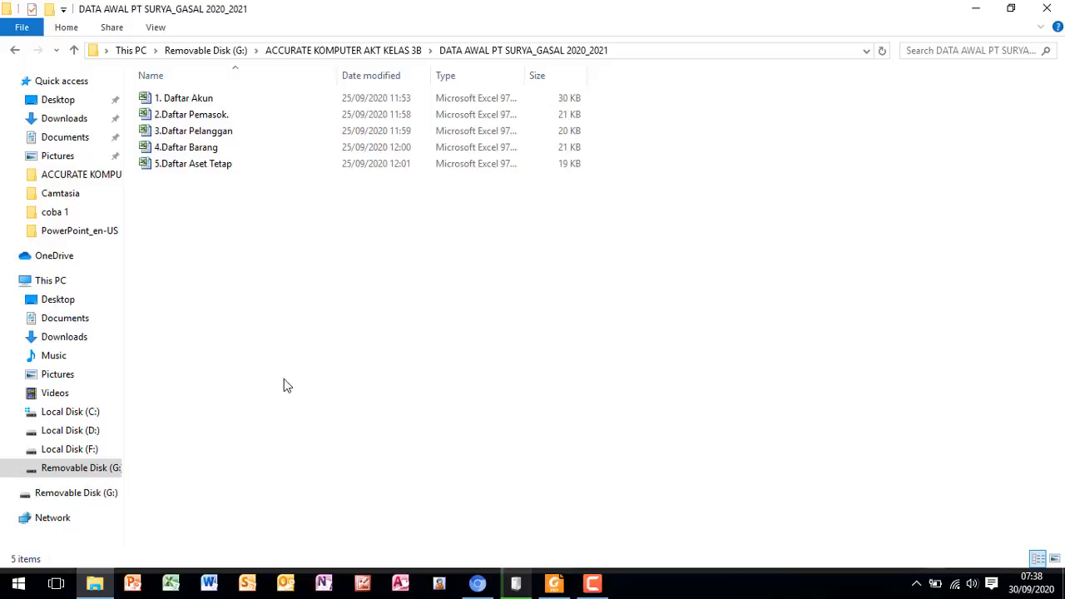
# - Copy the company name PT Surya Furniture from the Informasi Perusahaan table of the training module in Foxit Reader
pyautogui.click(478, 585)
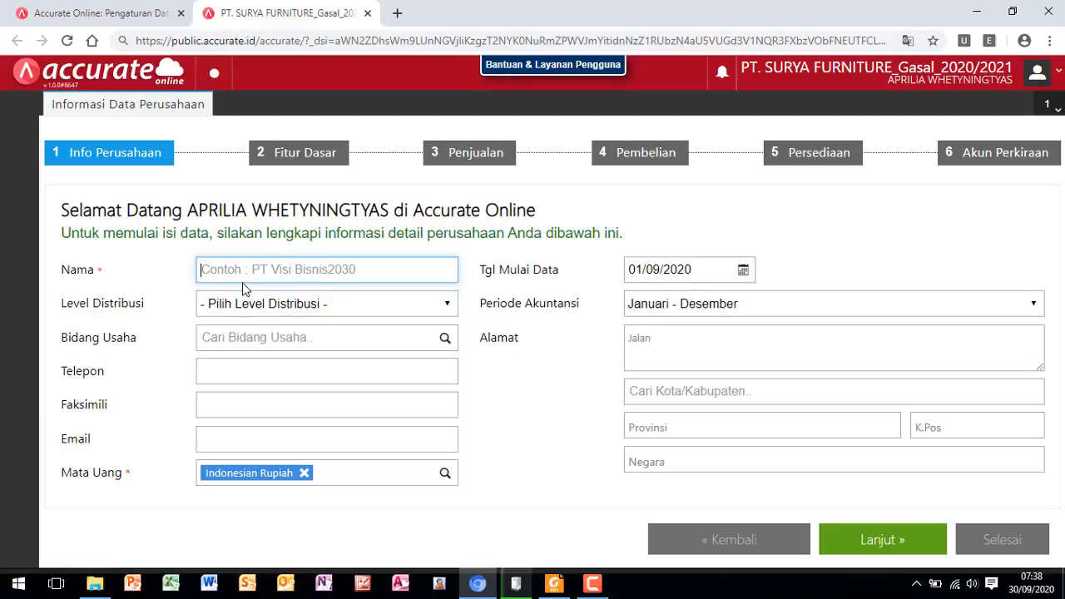
pyautogui.click(552, 588)
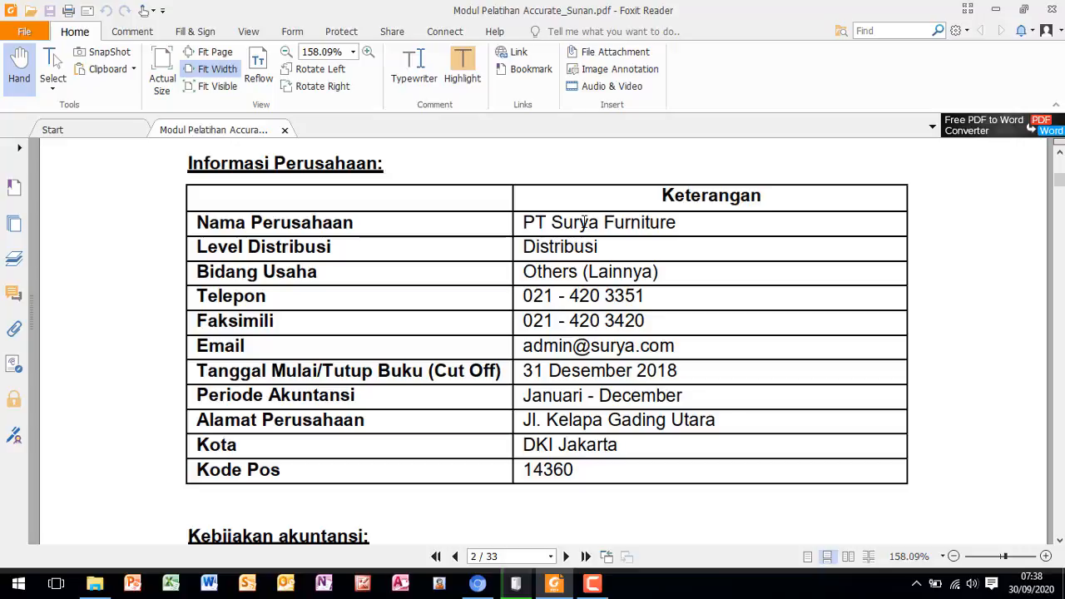
pyautogui.click(477, 586)
pyautogui.click(246, 273)
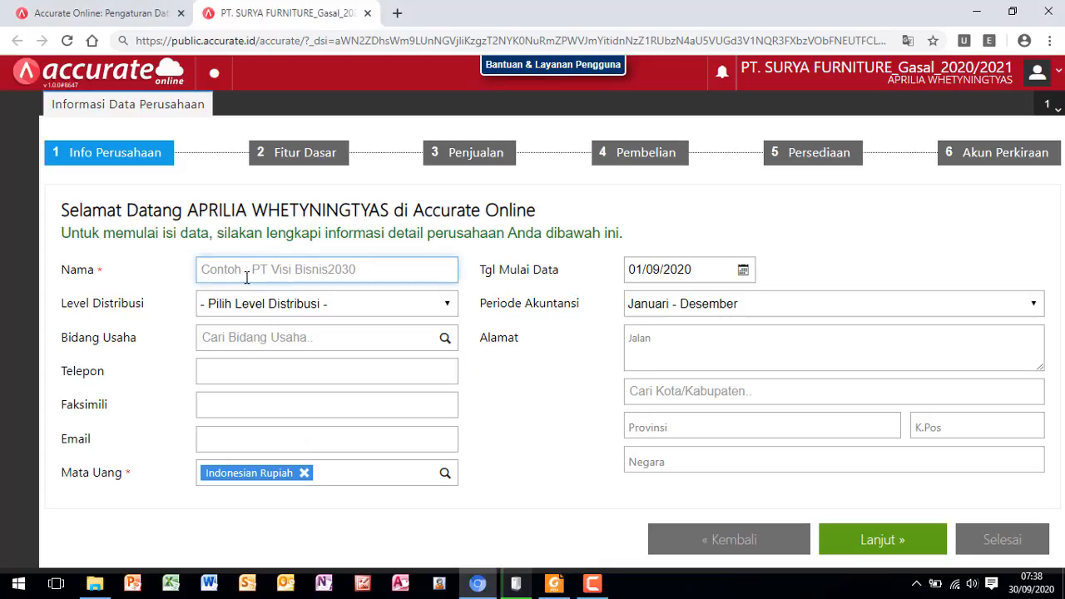
pyautogui.click(516, 583)
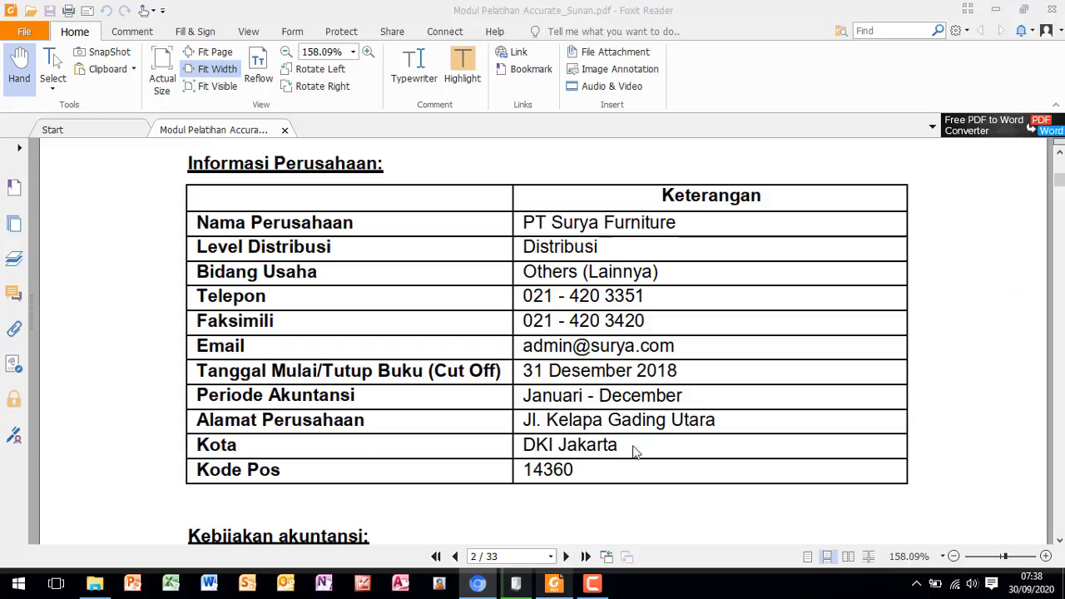
pyautogui.moveTo(522, 223); pyautogui.dragTo(675, 227)
pyautogui.click(664, 226)
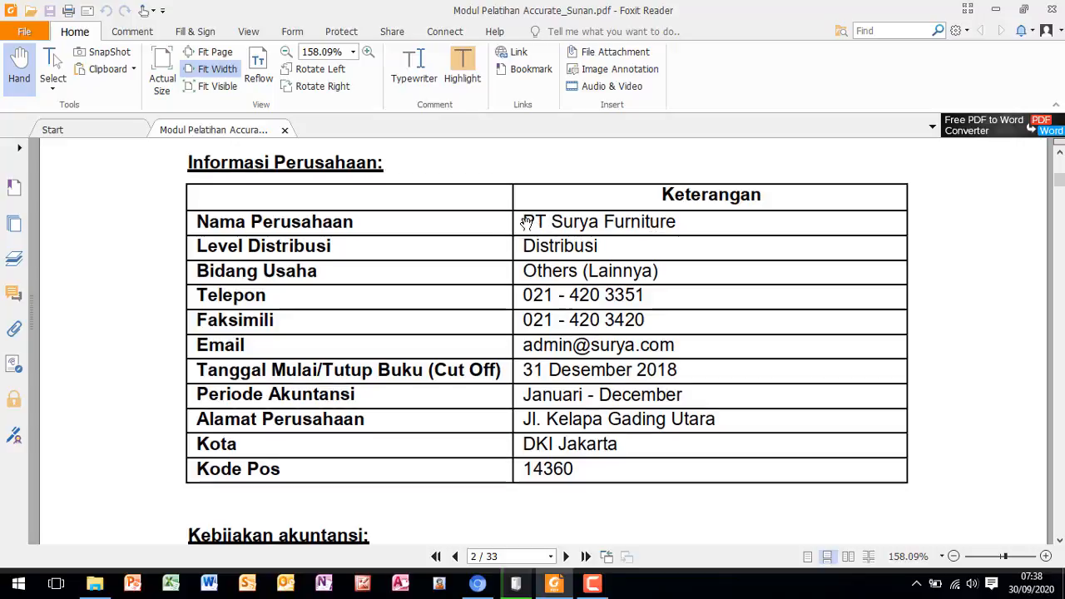
pyautogui.moveTo(523, 222); pyautogui.dragTo(675, 224)
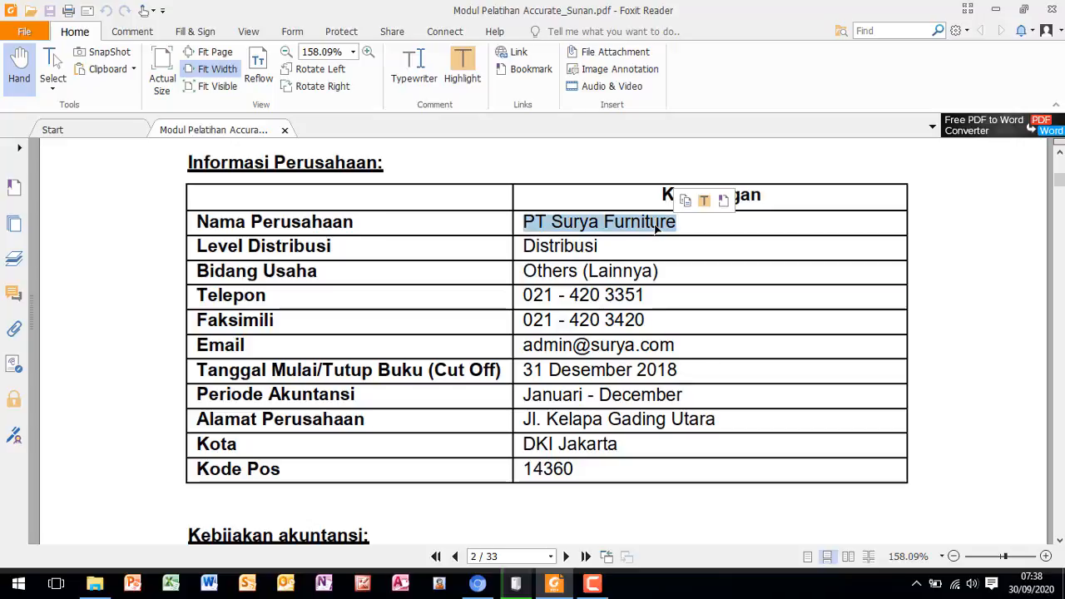
pyautogui.rightClick(658, 225)
pyautogui.click(686, 234)
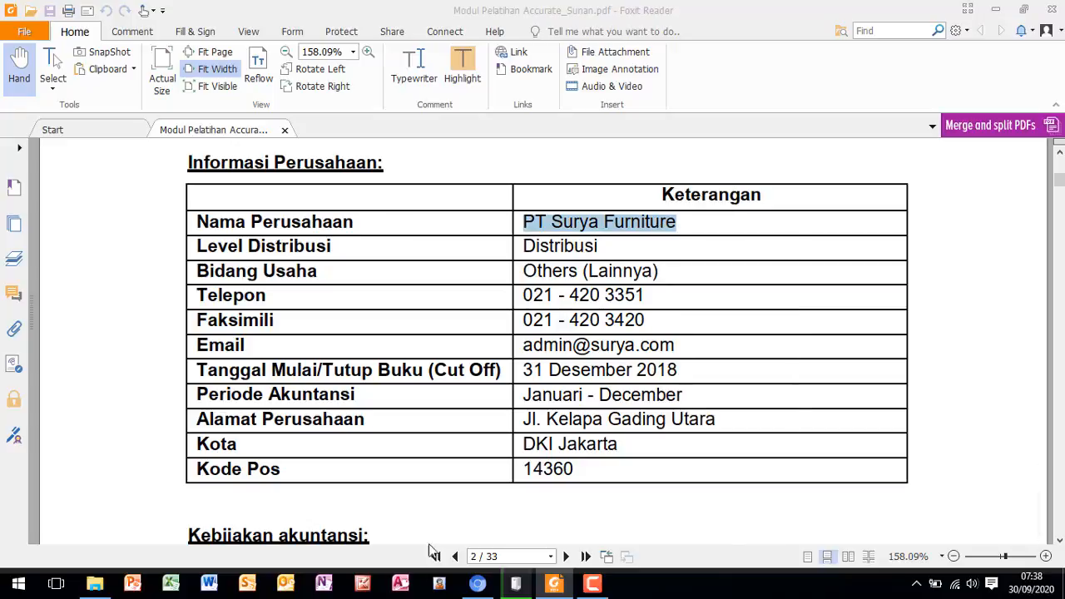
# - Switch to Accurate Online in the browser and paste PT Surya Furniture as the company's Nama
pyautogui.click(489, 588)
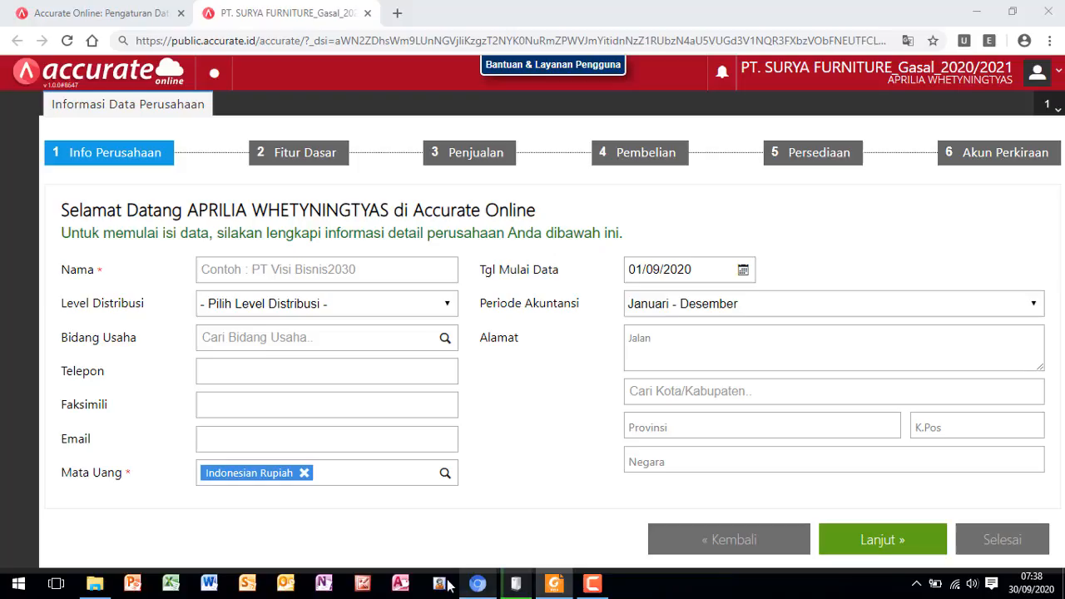
pyautogui.click(255, 266)
pyautogui.rightClick(255, 267)
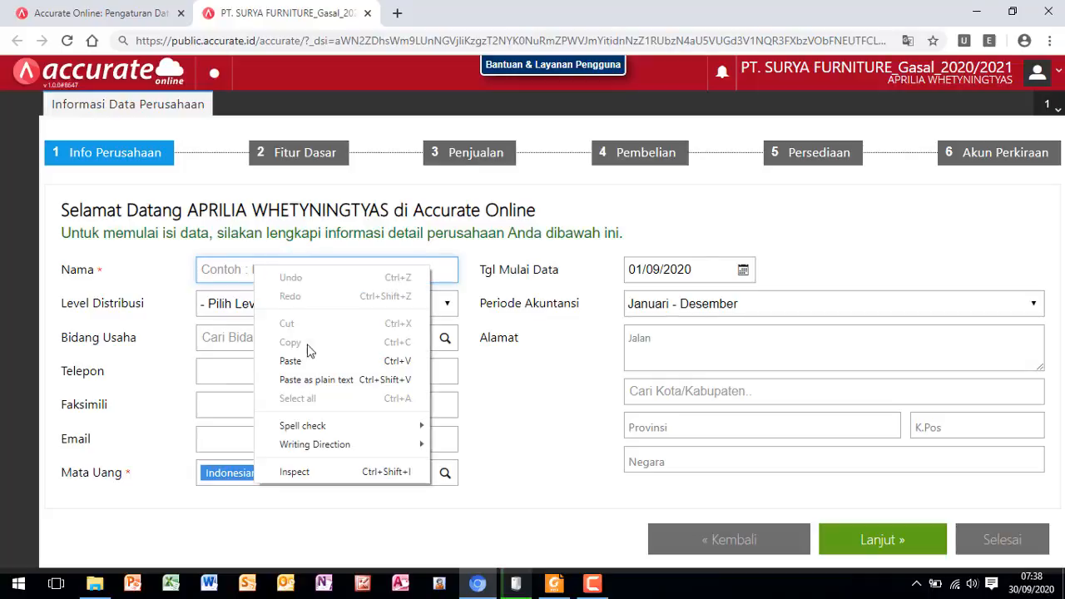
pyautogui.click(290, 361)
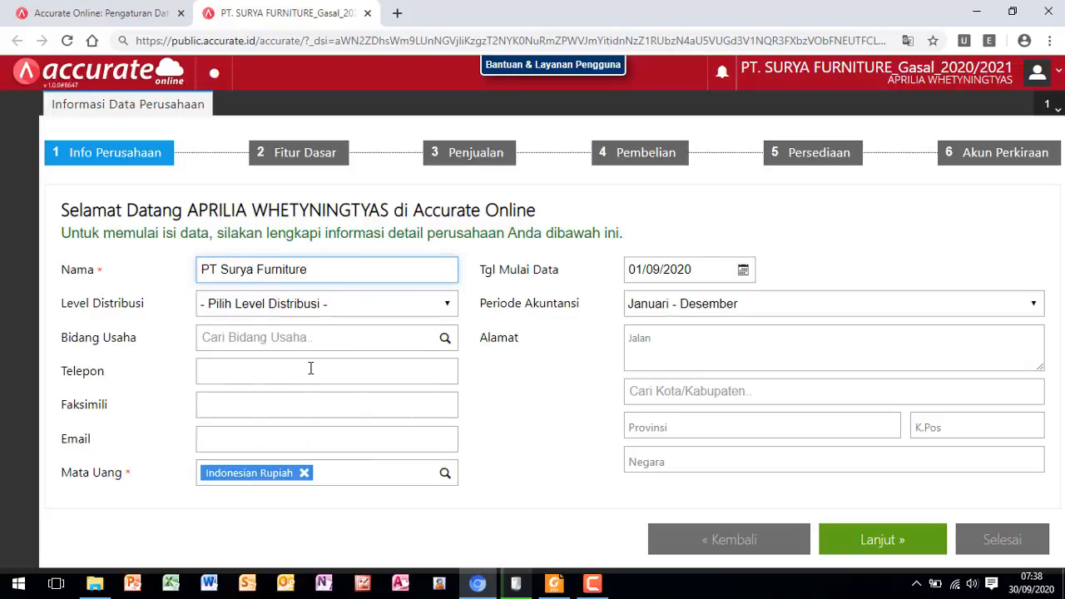
# - Set Level Distribusi to Distributor and Bidang Usaha to Others (Lainnya)
pyautogui.click(448, 308)
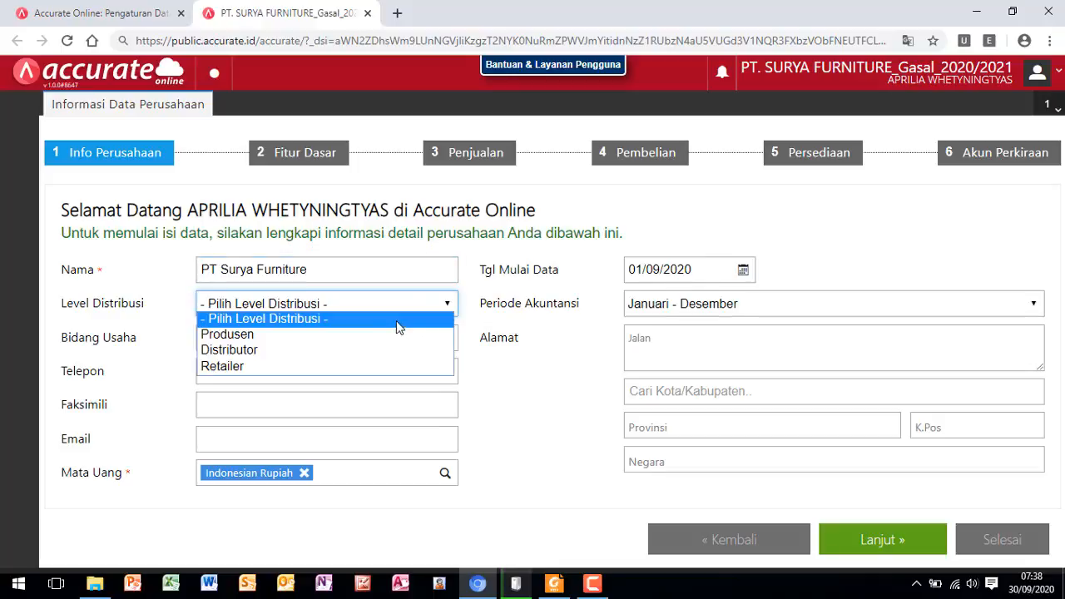
pyautogui.click(382, 360)
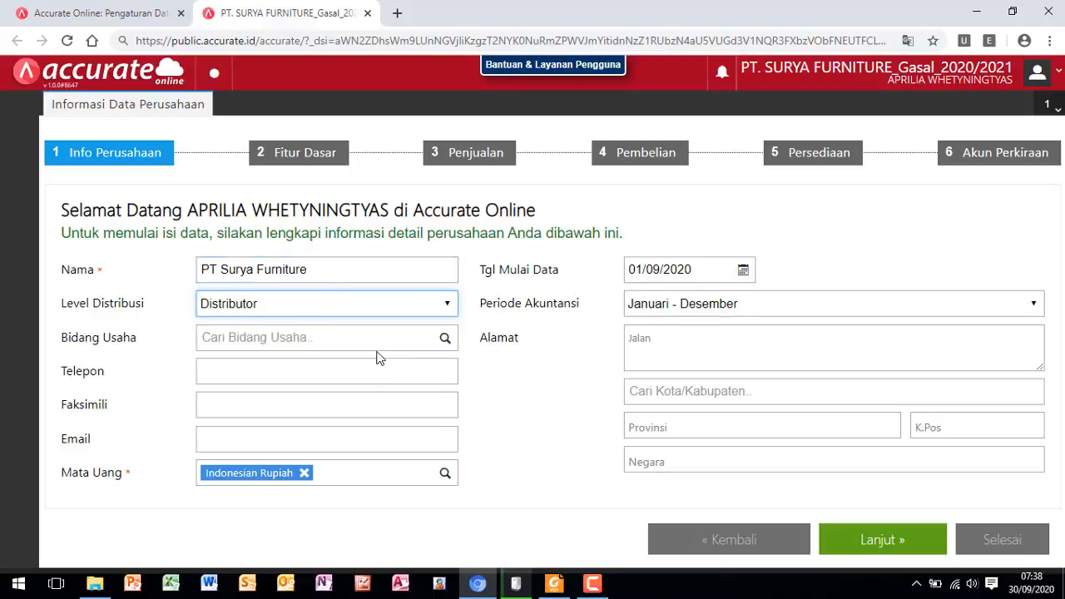
pyautogui.click(444, 341)
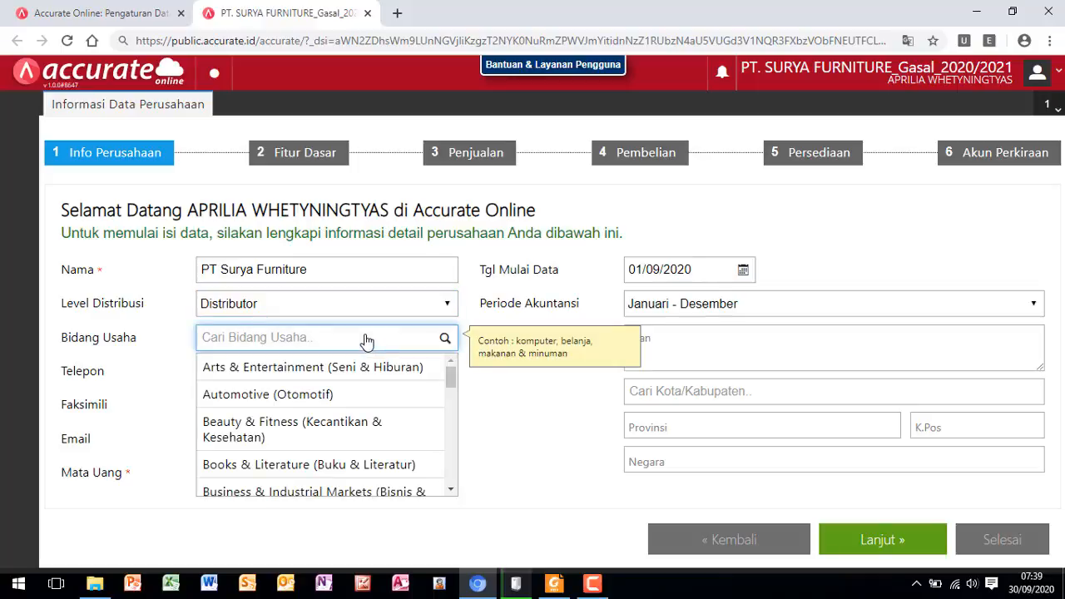
pyautogui.write('oth')
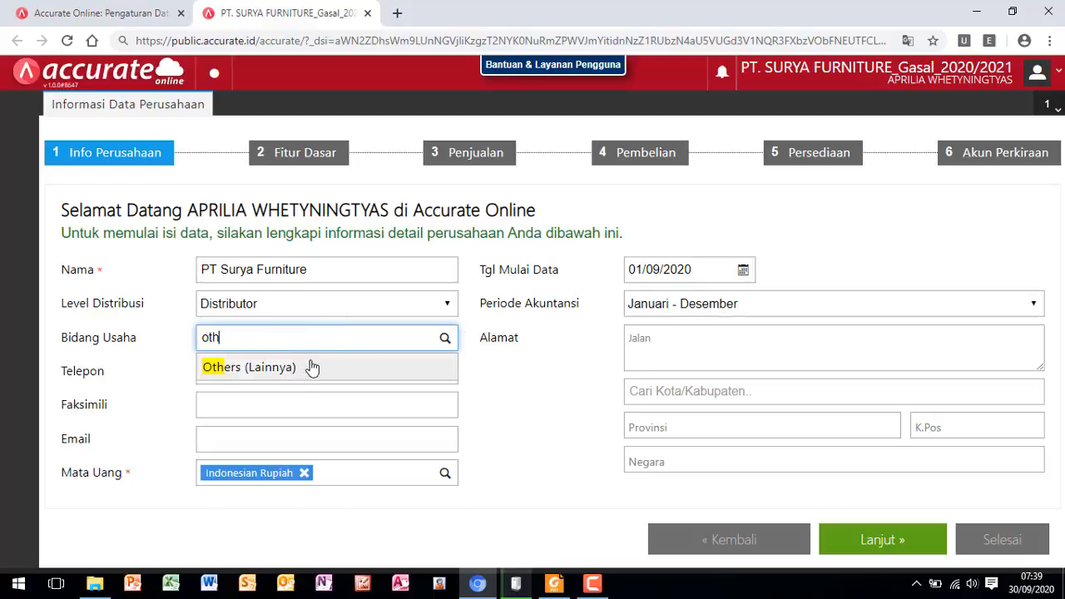
pyautogui.click(304, 377)
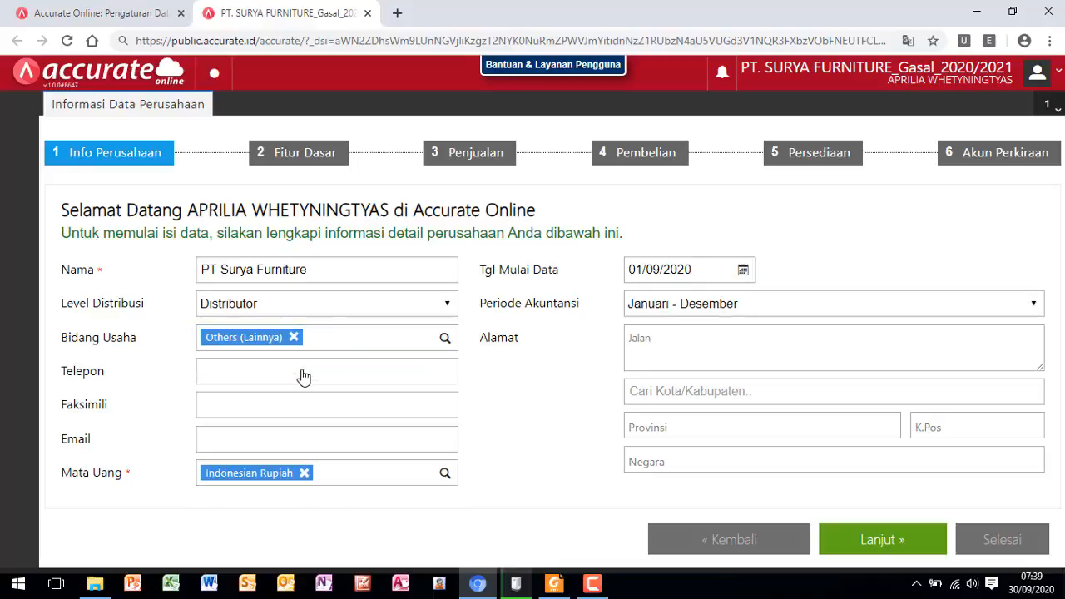
# - Enter the company's telephone and fax numbers under Telepon and Faksimili
pyautogui.click(303, 369)
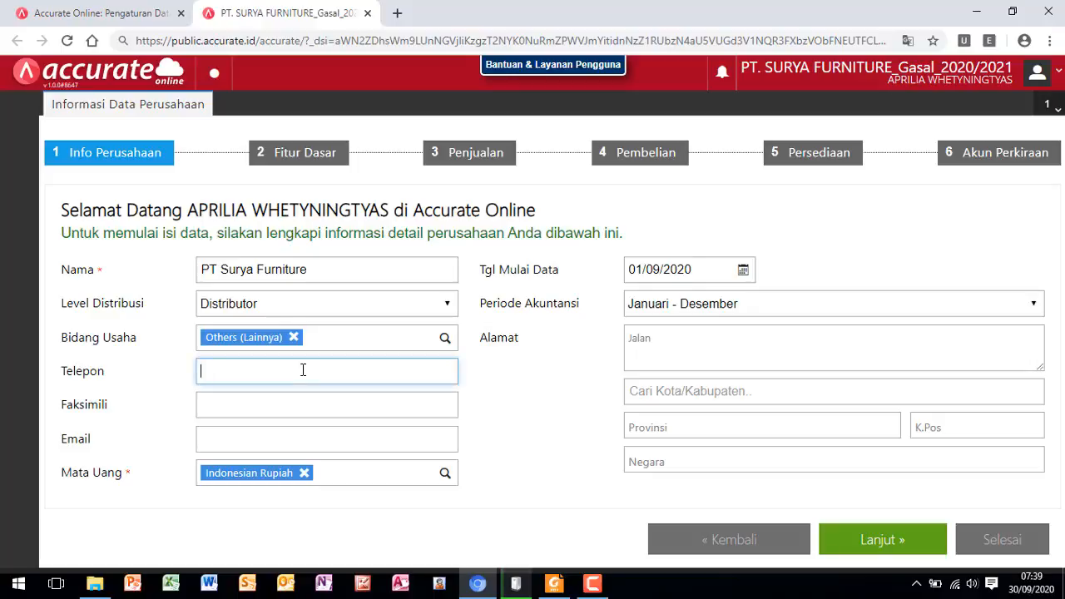
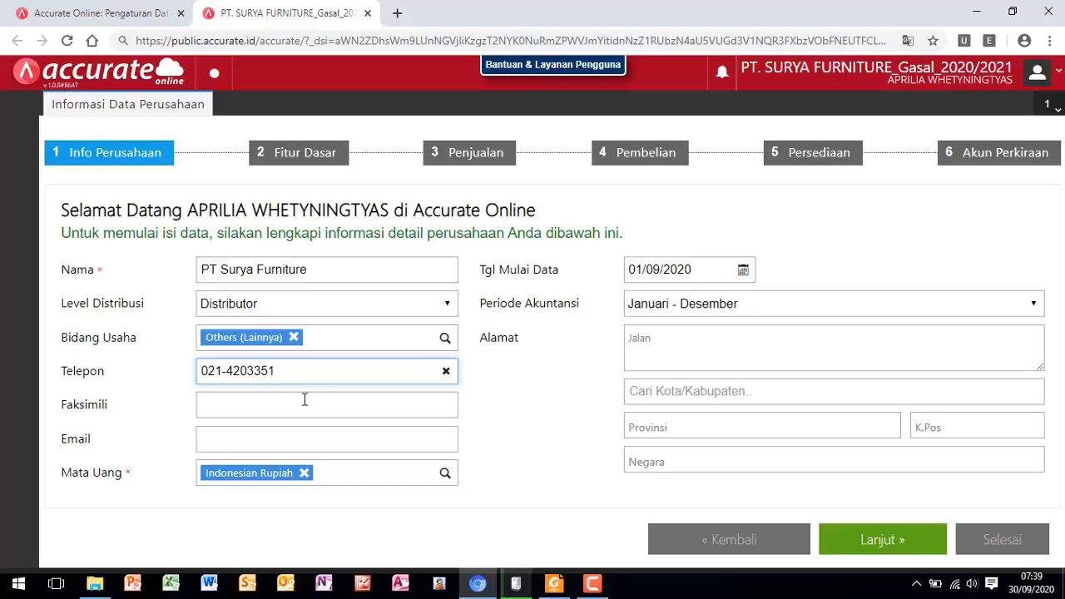
pyautogui.click(309, 405)
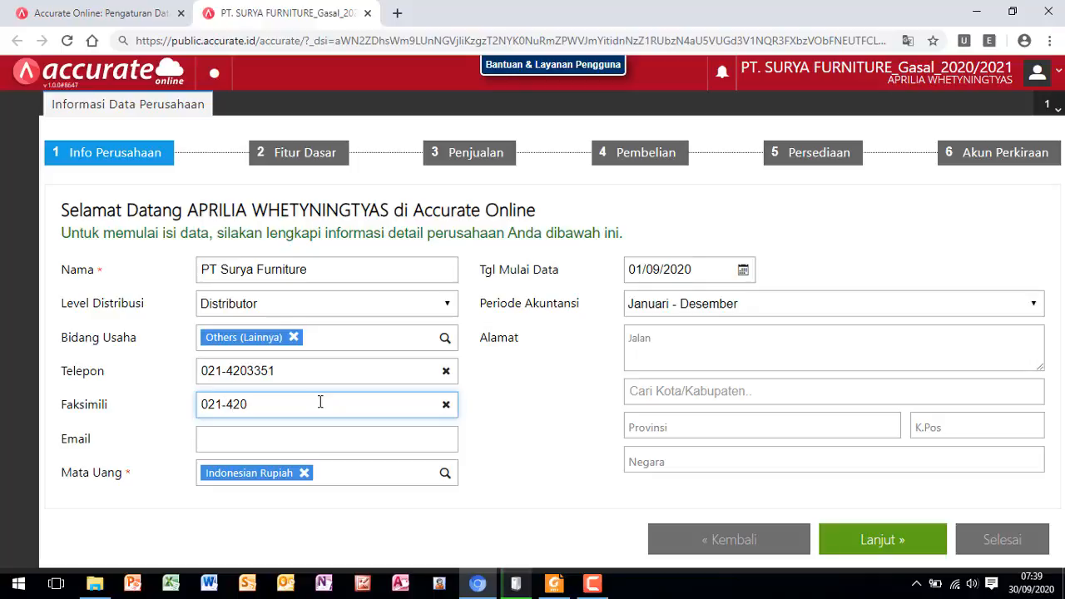
pyautogui.write('420')
# - Enter the company's email address under Email, correcting the mistyped symbol to an at sign
pyautogui.click(299, 444)
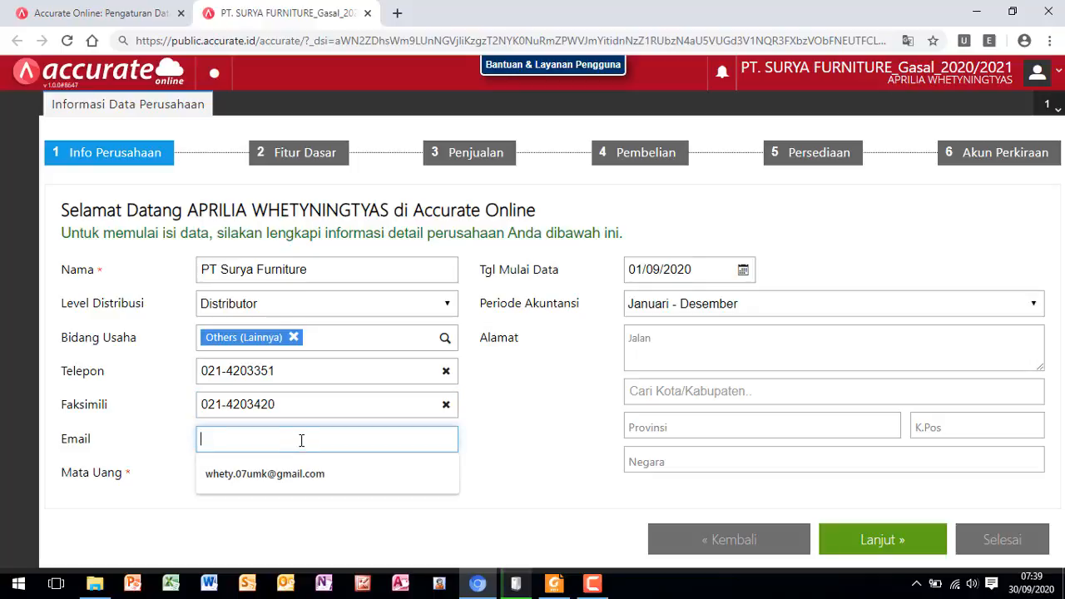
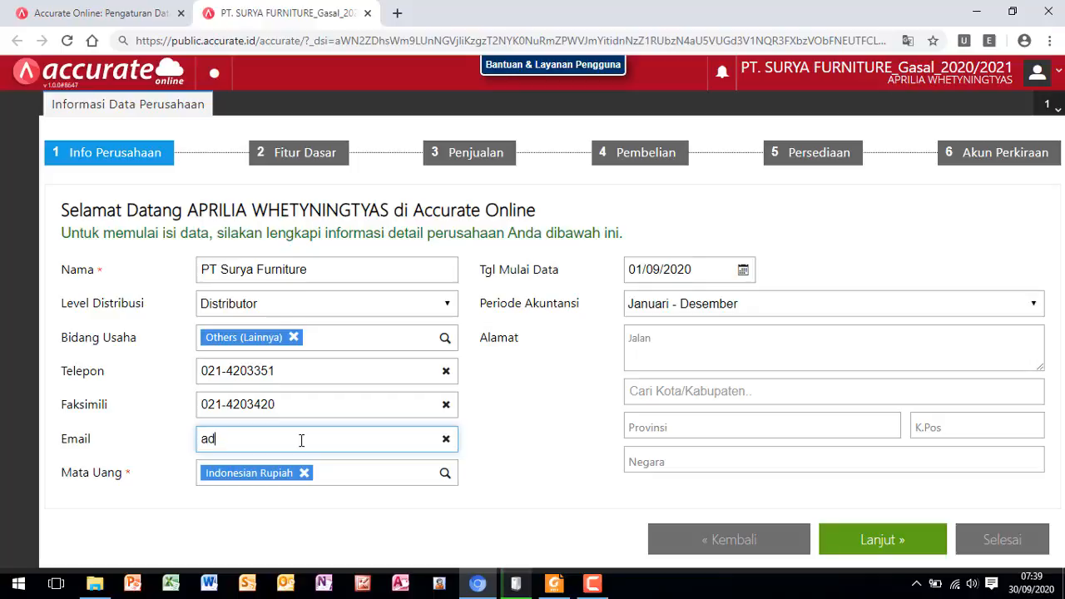
pyautogui.click(239, 439)
pyautogui.press('BackSpace')
pyautogui.write('@')
# - Open the Tgl Mulai Data calendar, and switch to the training module in Foxit Reader to look up the cut-off date
pyautogui.click(744, 273)
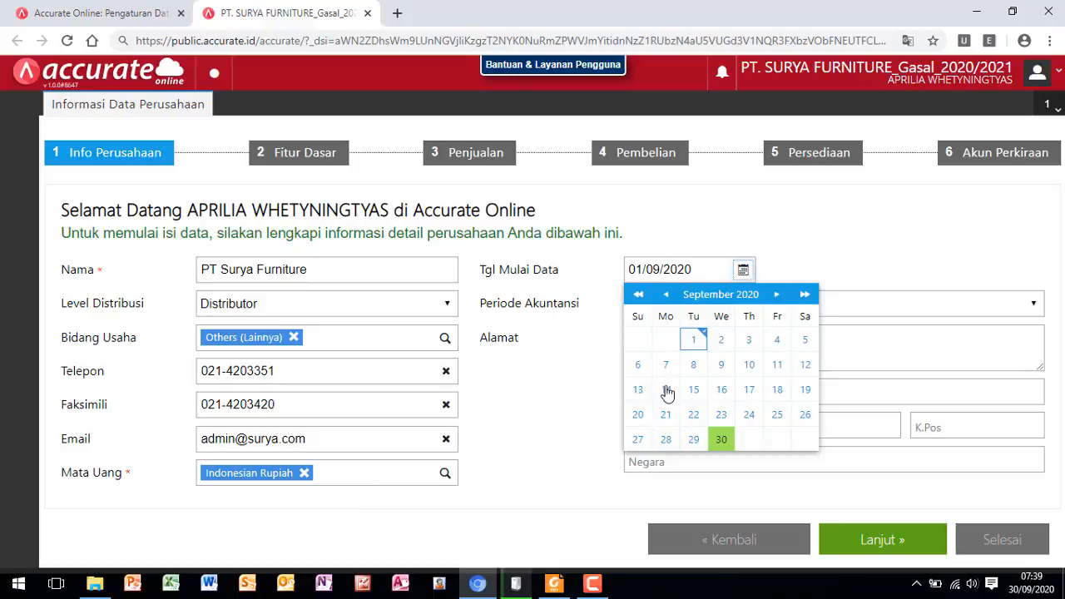
pyautogui.click(549, 584)
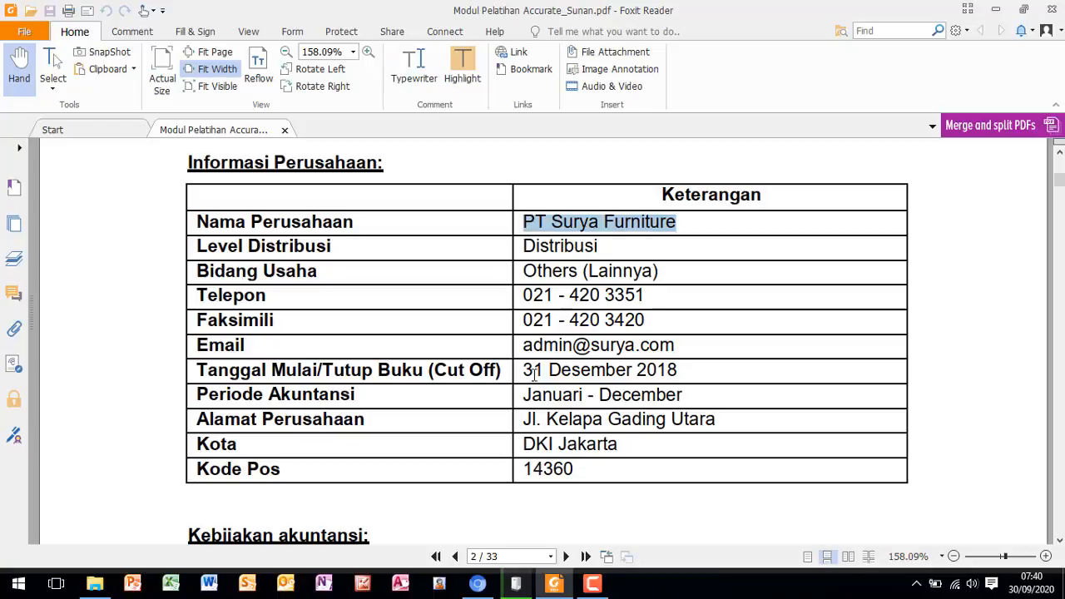
pyautogui.doubleClick(679, 370)
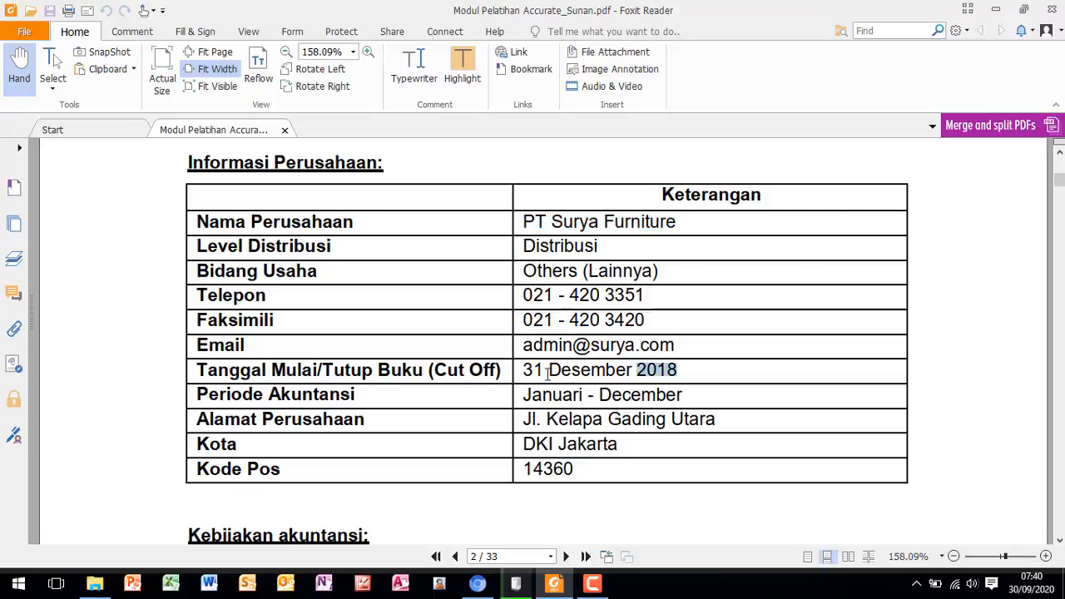
# - Switch back to Accurate Online in the browser and set Tgl Mulai Data to 31/12/2018
pyautogui.click(477, 584)
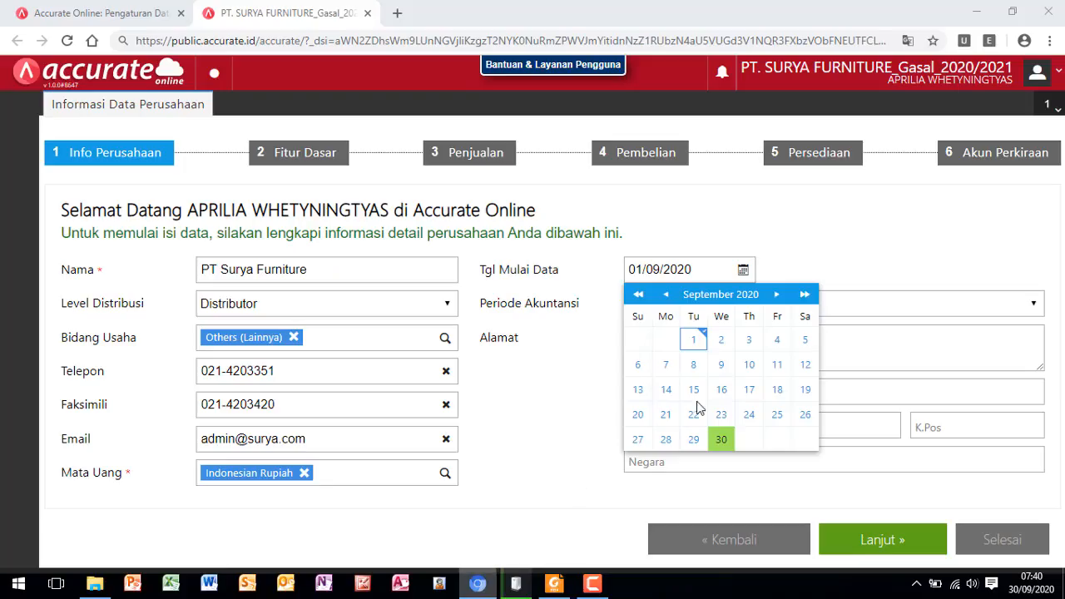
pyautogui.doubleClick(639, 295)
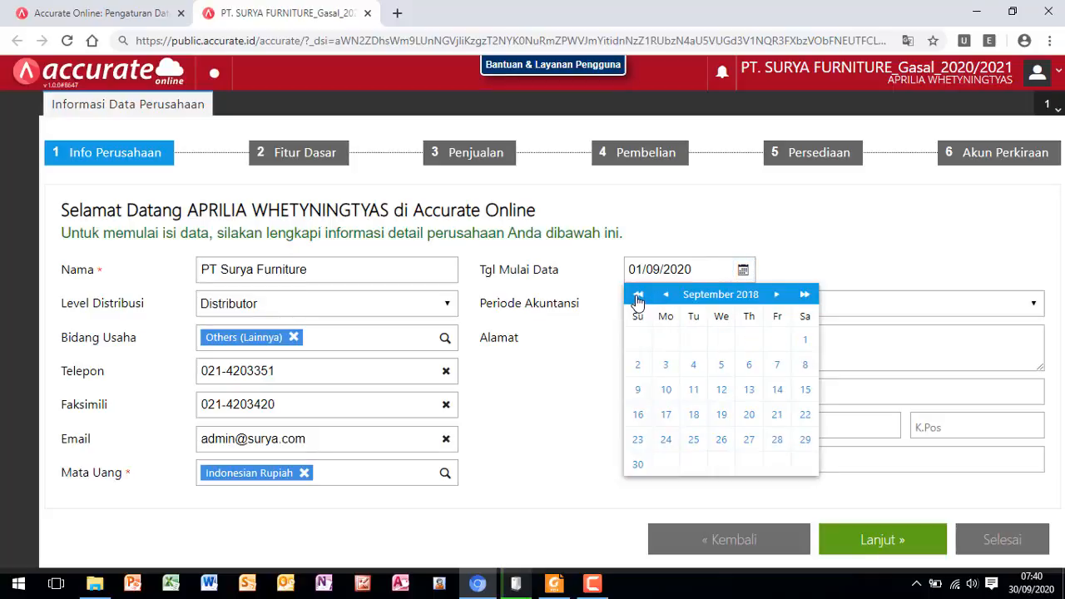
pyautogui.click(638, 296)
pyautogui.click(805, 295)
pyautogui.click(777, 296)
pyautogui.doubleClick(777, 298)
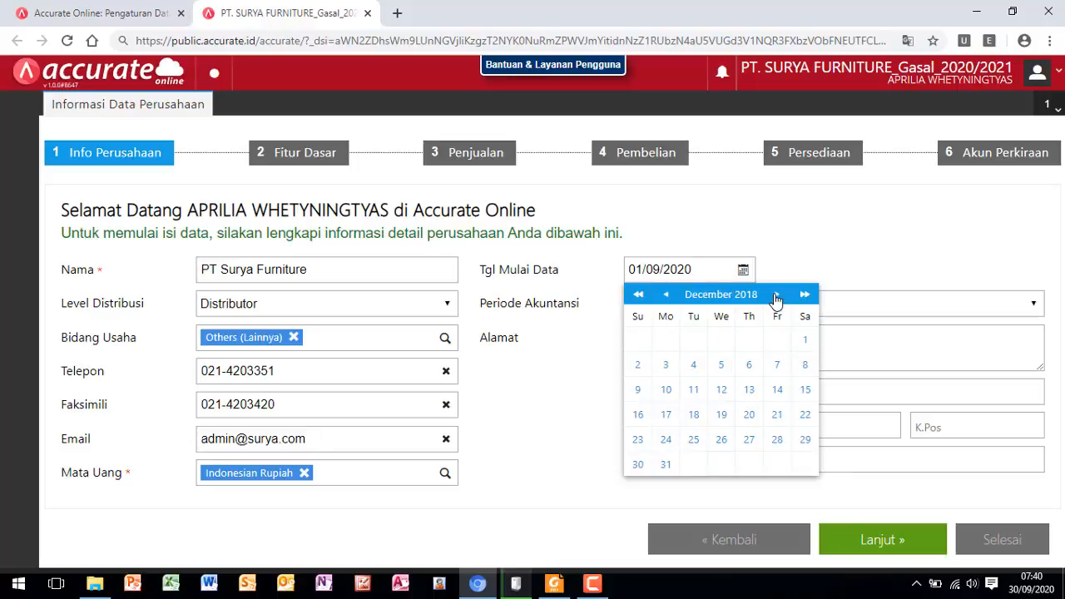
pyautogui.click(776, 298)
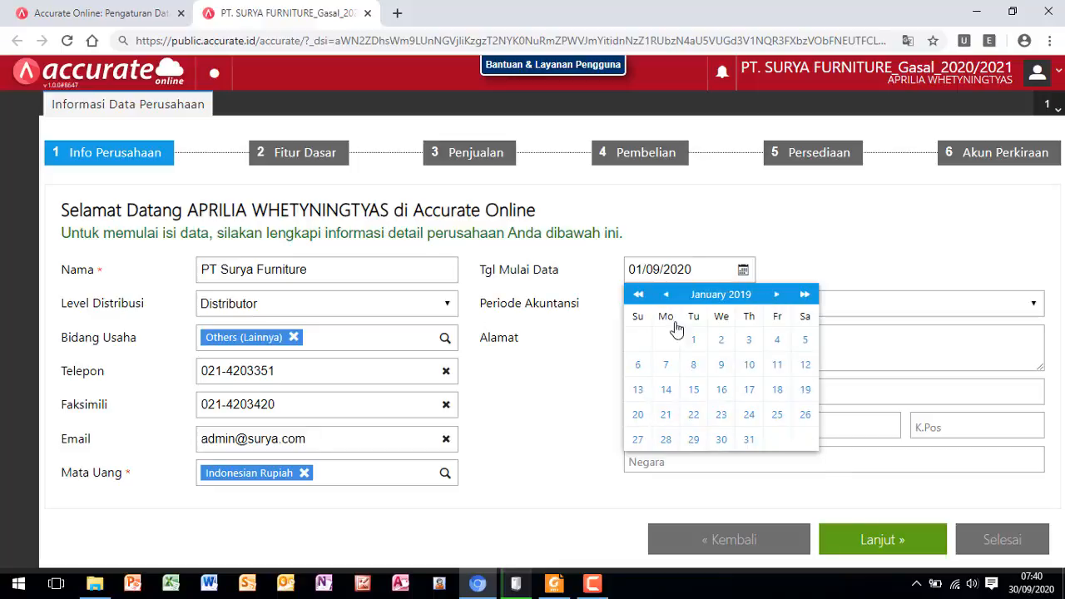
pyautogui.click(665, 295)
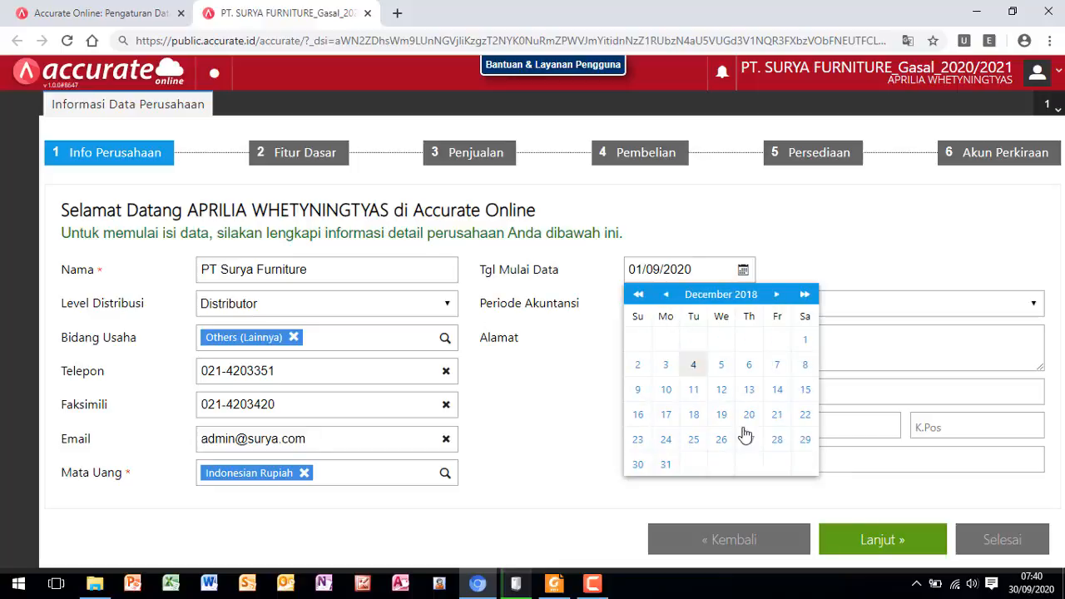
pyautogui.click(666, 466)
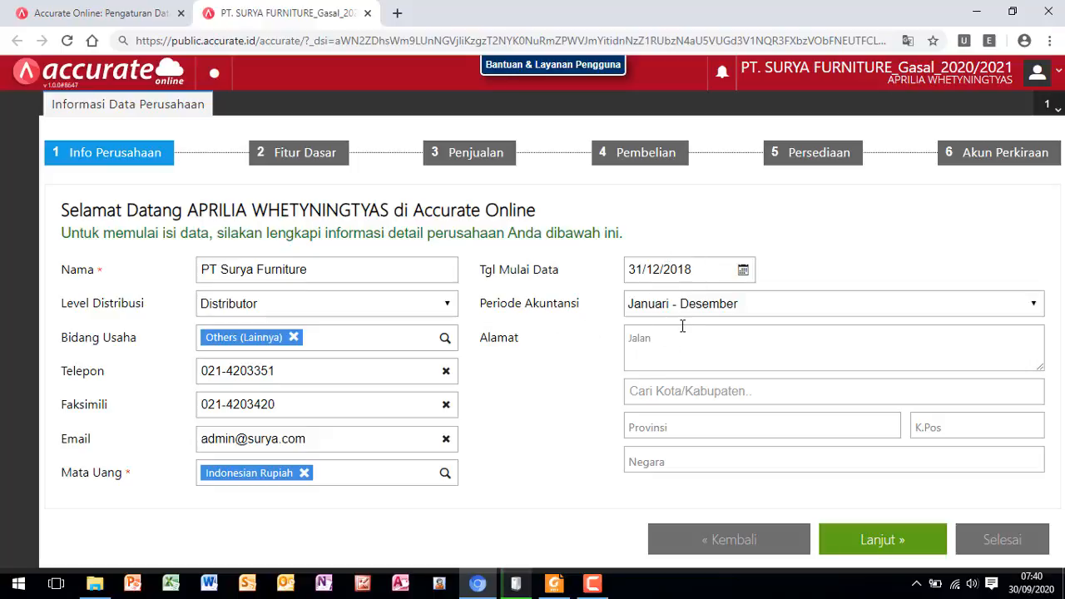
# - Enter the company's street address under Alamat and select its city under Kota/Kabupaten
pyautogui.click(667, 346)
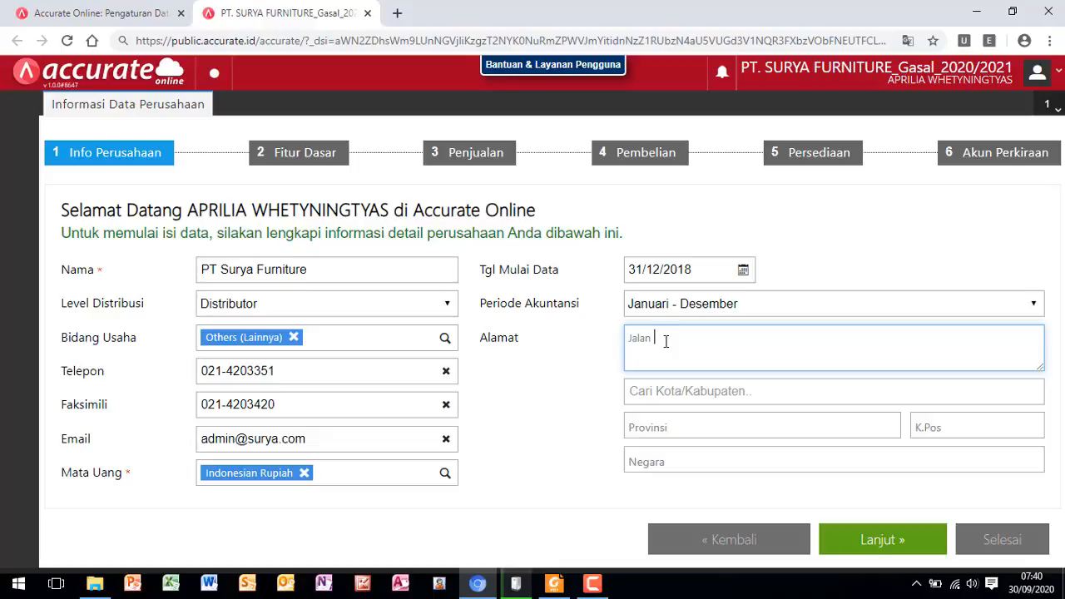
pyautogui.write('Jl.')
pyautogui.write(' L')
pyautogui.write('Kelapa')
pyautogui.write(' Gading')
pyautogui.write(' Utara')
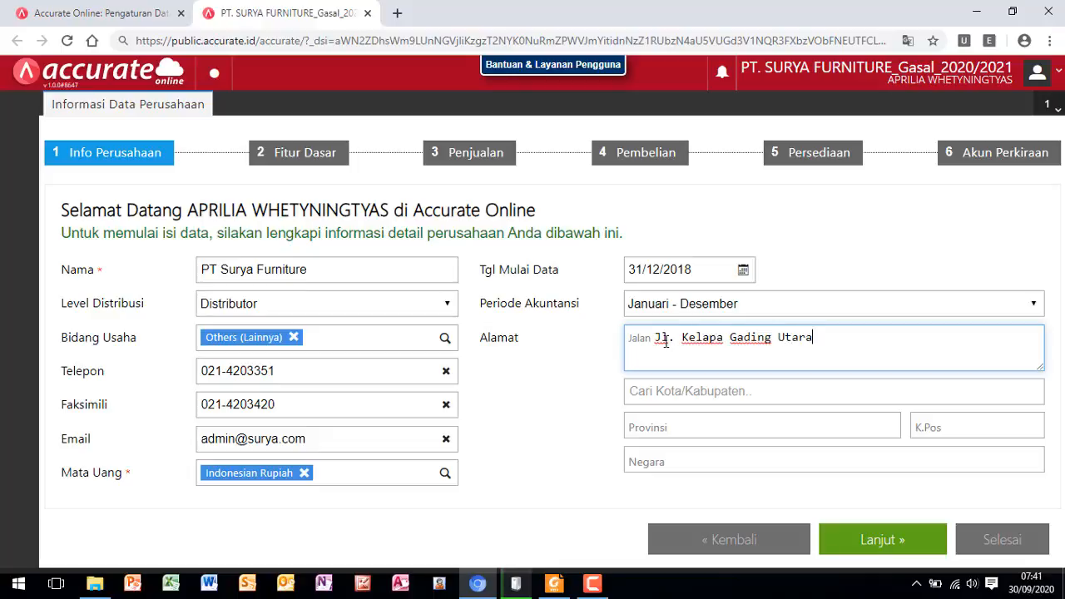
pyautogui.click(675, 393)
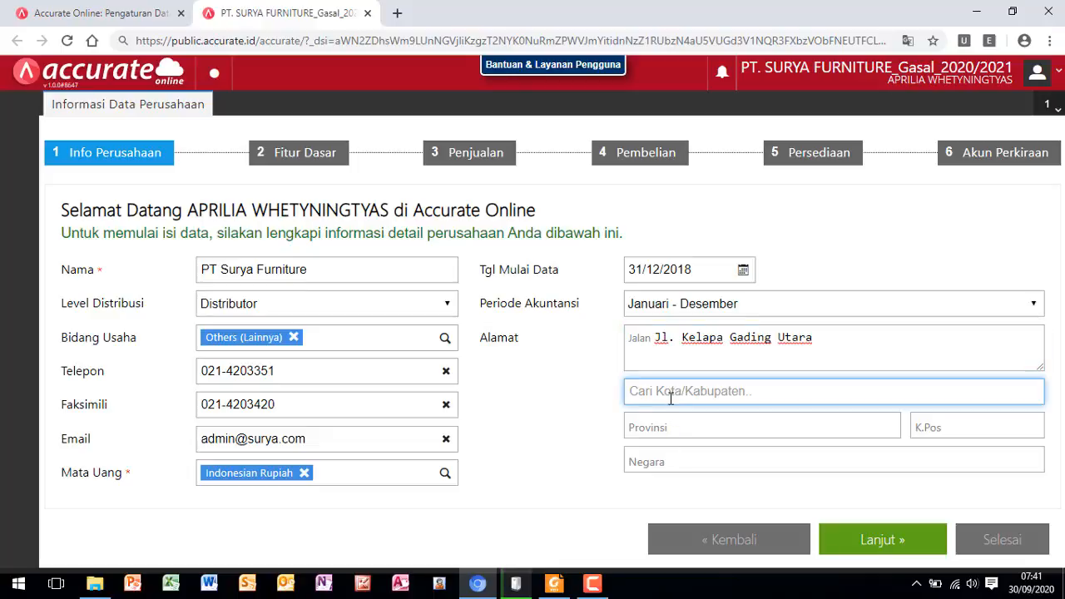
pyautogui.write('DK')
pyautogui.click(663, 422)
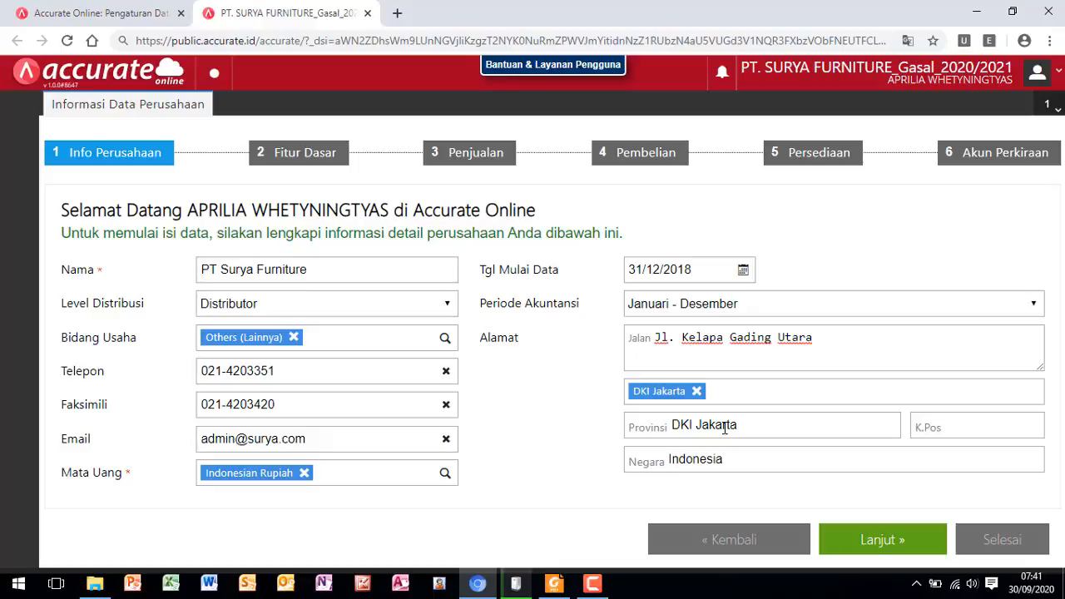
# - Enter the company's postal code under K.Pos and continue to the Fitur Dasar stage
pyautogui.click(971, 429)
pyautogui.write('1')
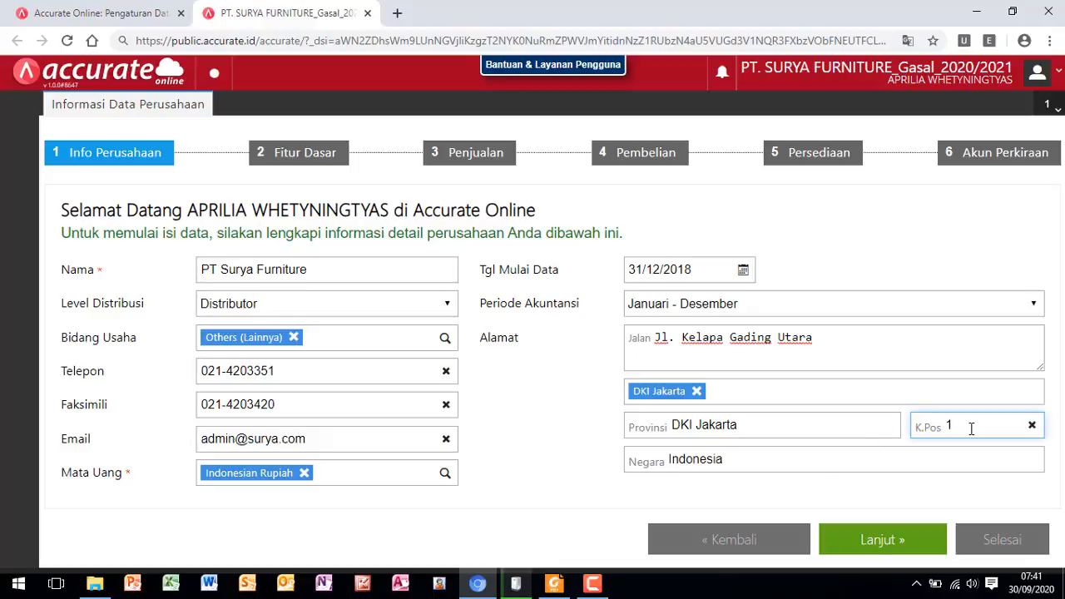
pyautogui.write('4360')
pyautogui.click(883, 549)
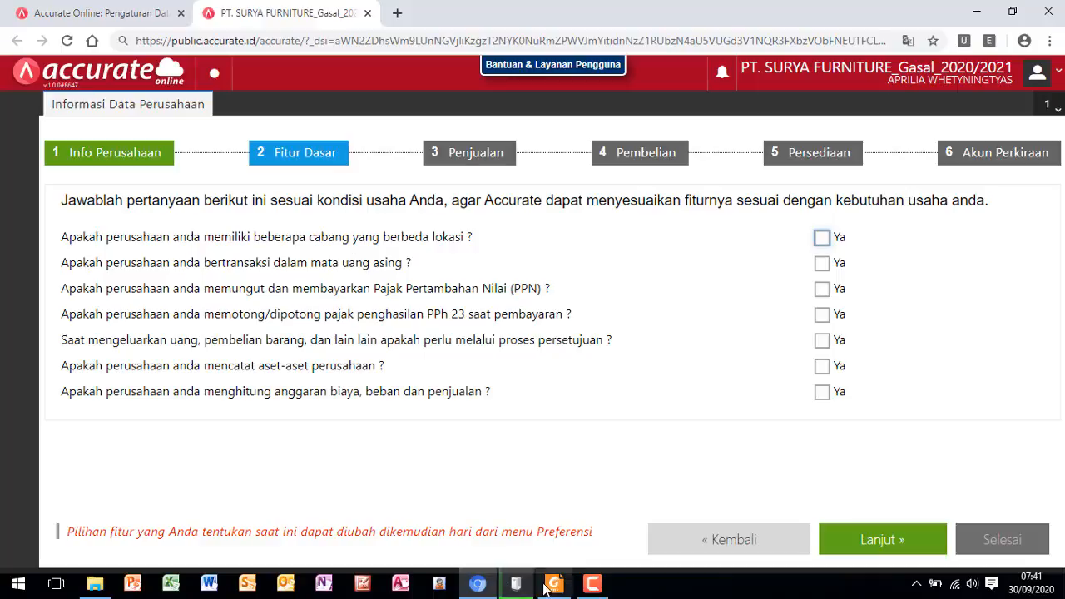
# - Switch to the training module in Foxit Reader and read the general accounting policies under Kebijakan akuntansi
pyautogui.moveTo(551, 589)
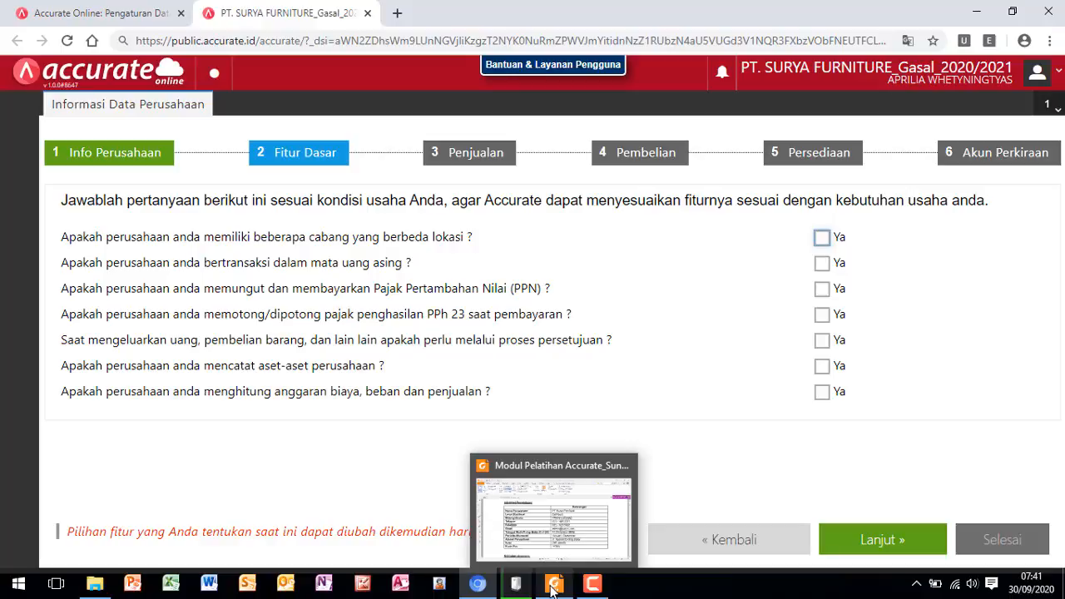
pyautogui.click(551, 589)
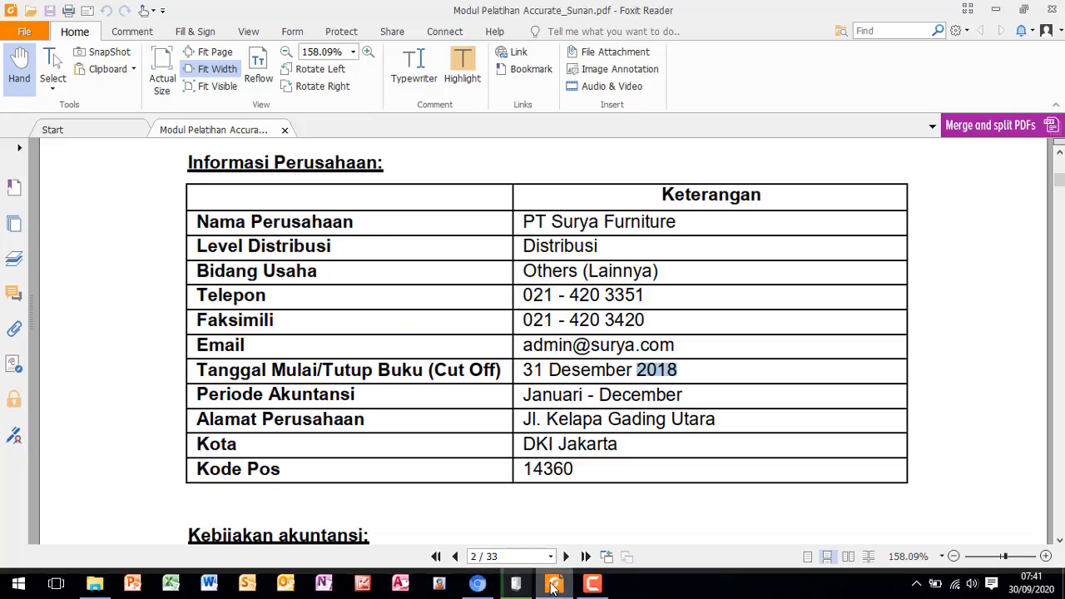
pyautogui.scroll(-2, 472, 391)
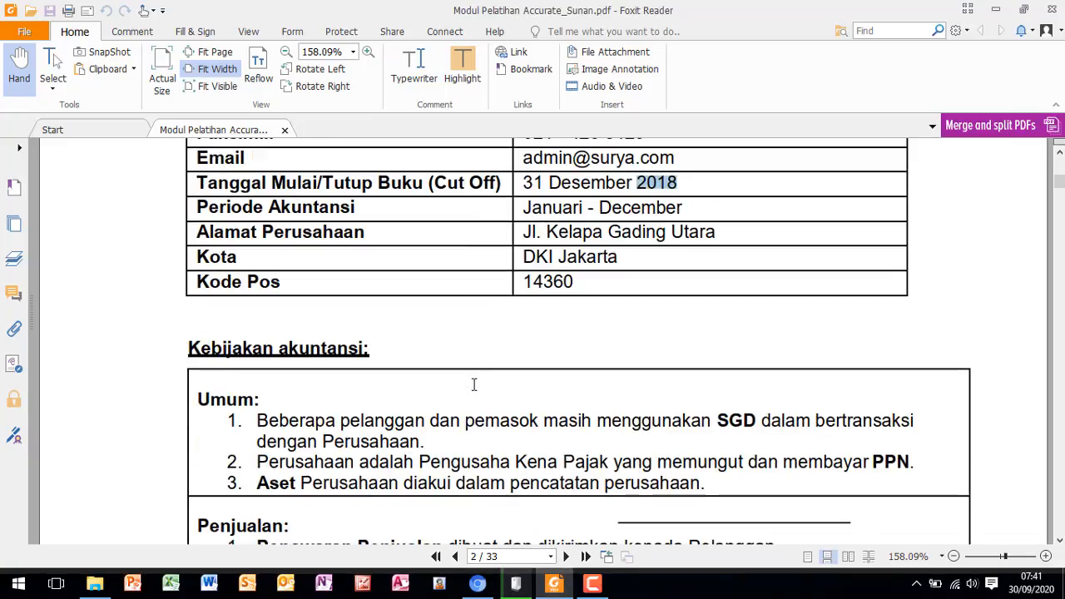
pyautogui.scroll(-4, 472, 391)
pyautogui.scroll(-2, 472, 390)
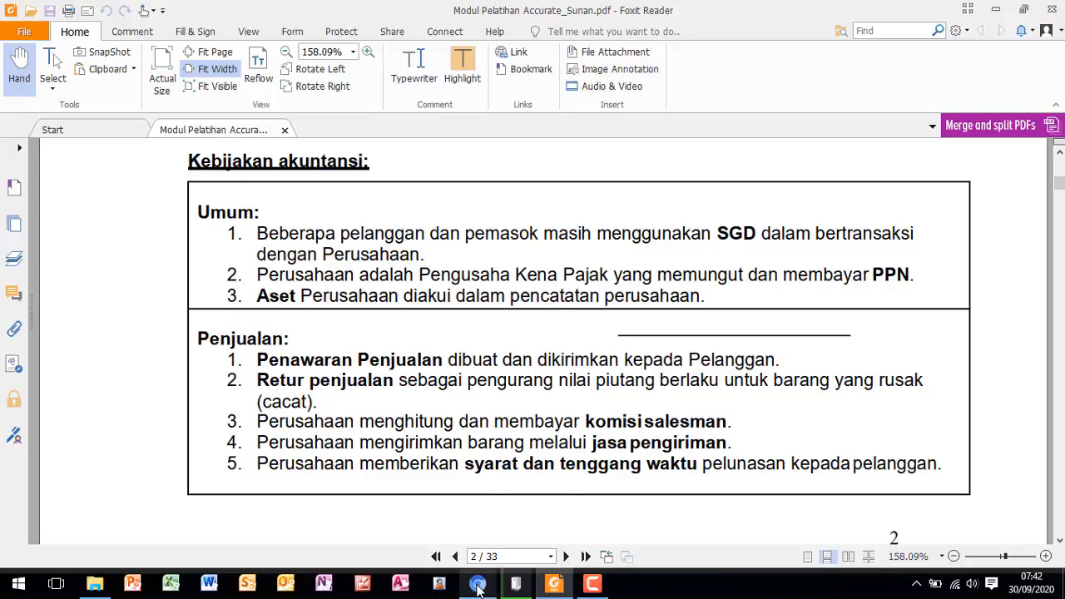
# - Switch back to Accurate Online, answer Ya to foreign currency transactions, and add Singapore Dollar as Mata Uang
pyautogui.moveTo(480, 584)
pyautogui.click(461, 551)
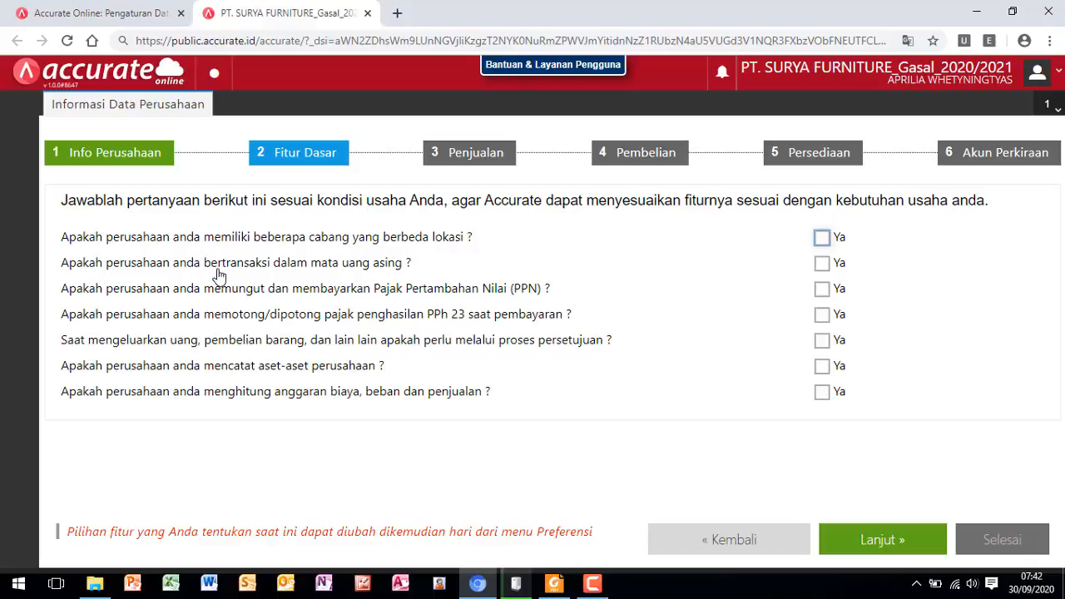
pyautogui.click(824, 264)
pyautogui.click(824, 265)
pyautogui.click(822, 265)
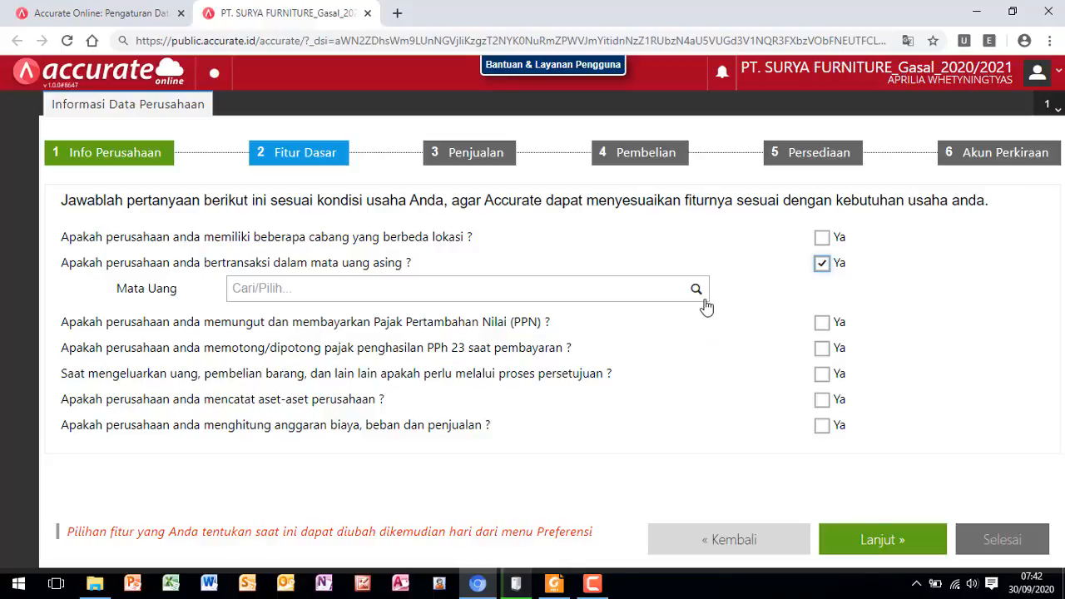
pyautogui.click(342, 282)
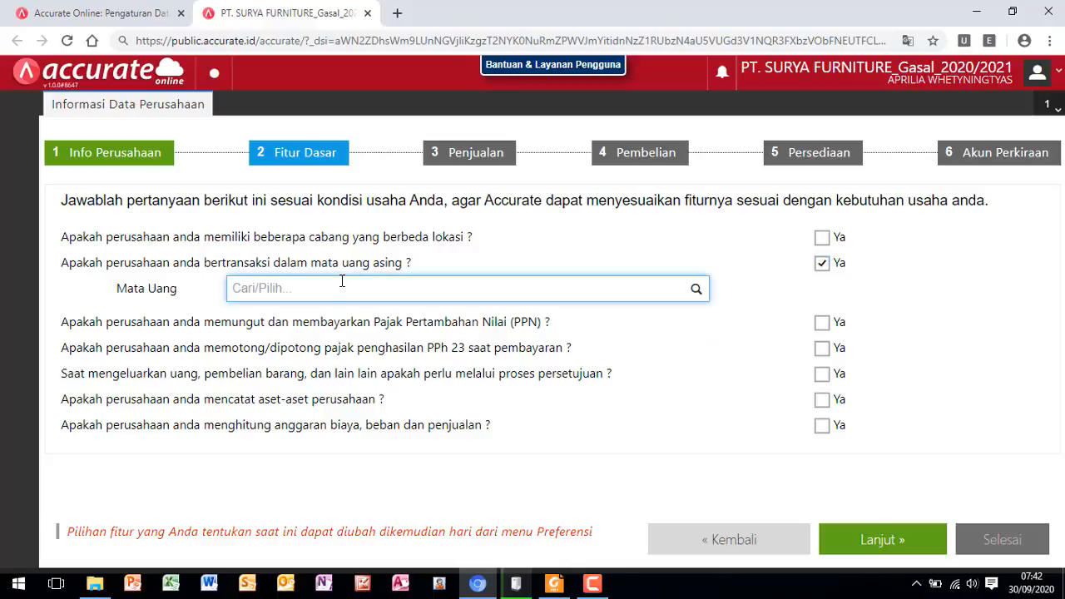
pyautogui.write('sg')
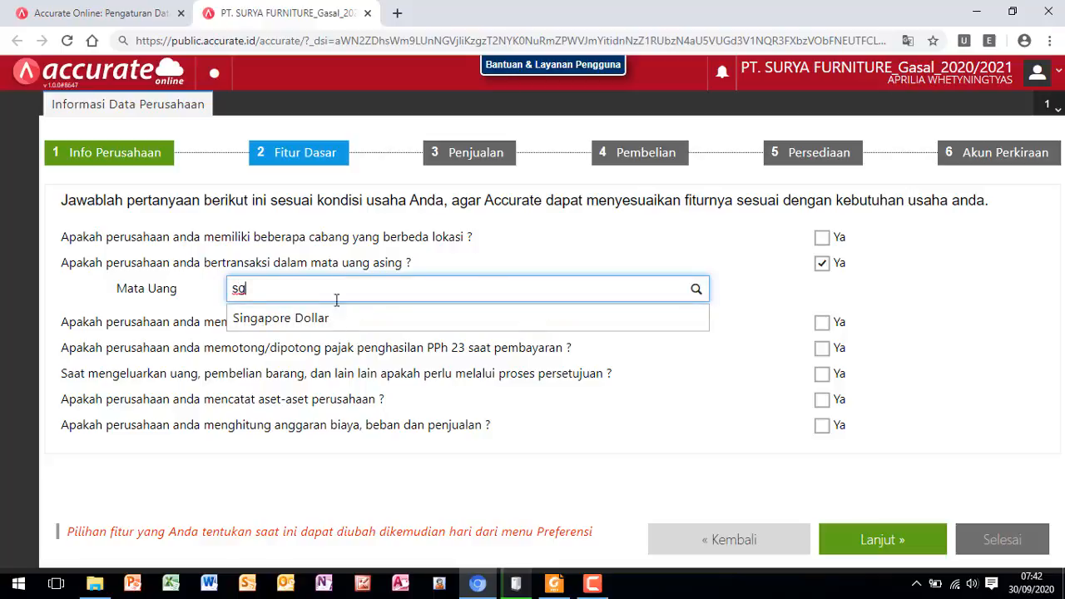
pyautogui.click(341, 322)
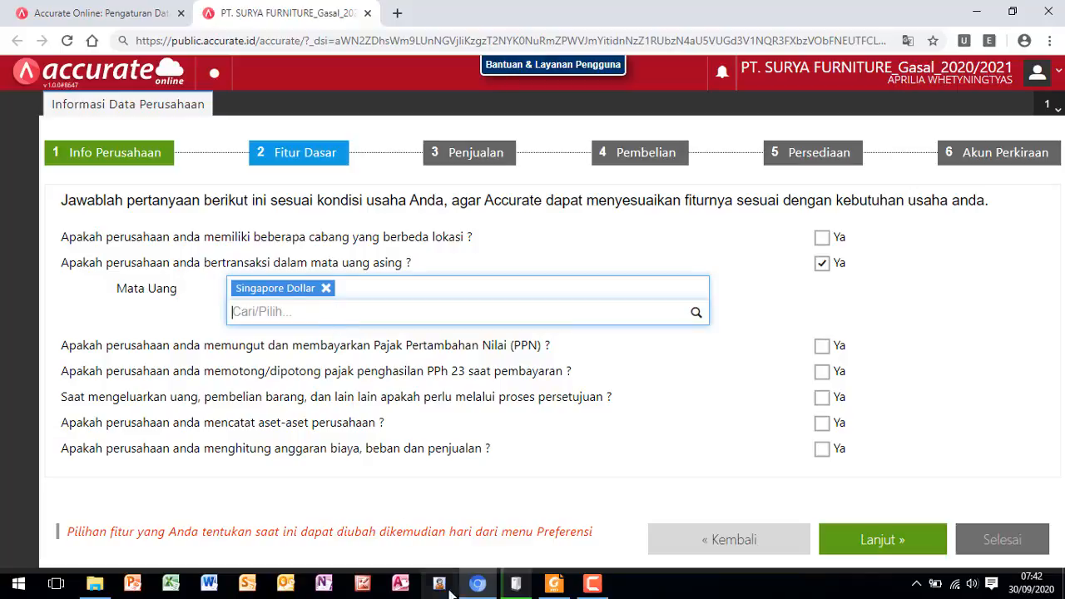
# - Switch to the training module in Foxit Reader to check the remaining general policies under Umum
pyautogui.click(554, 583)
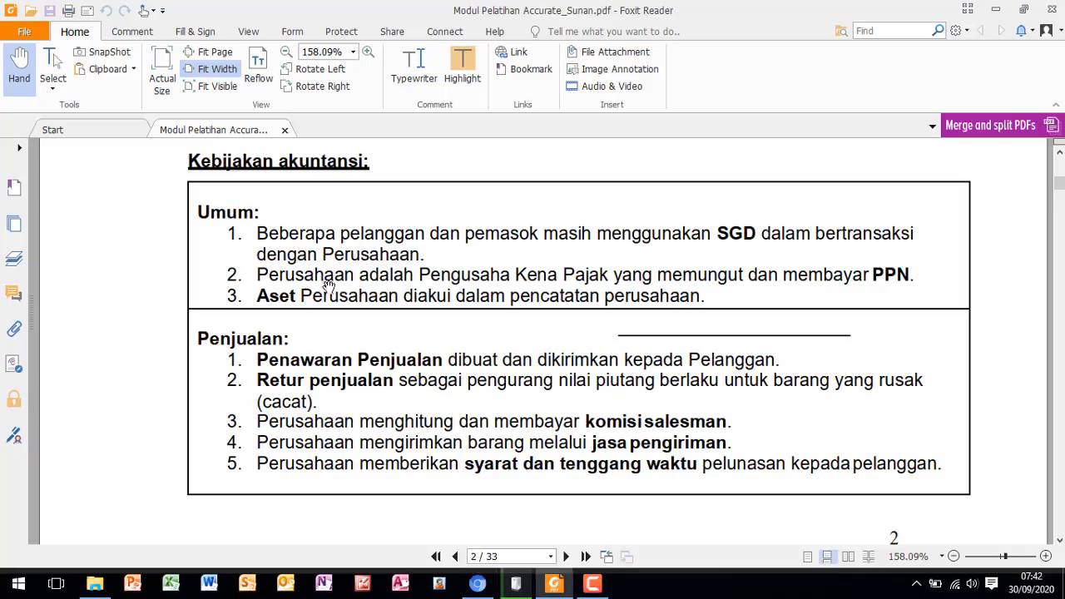
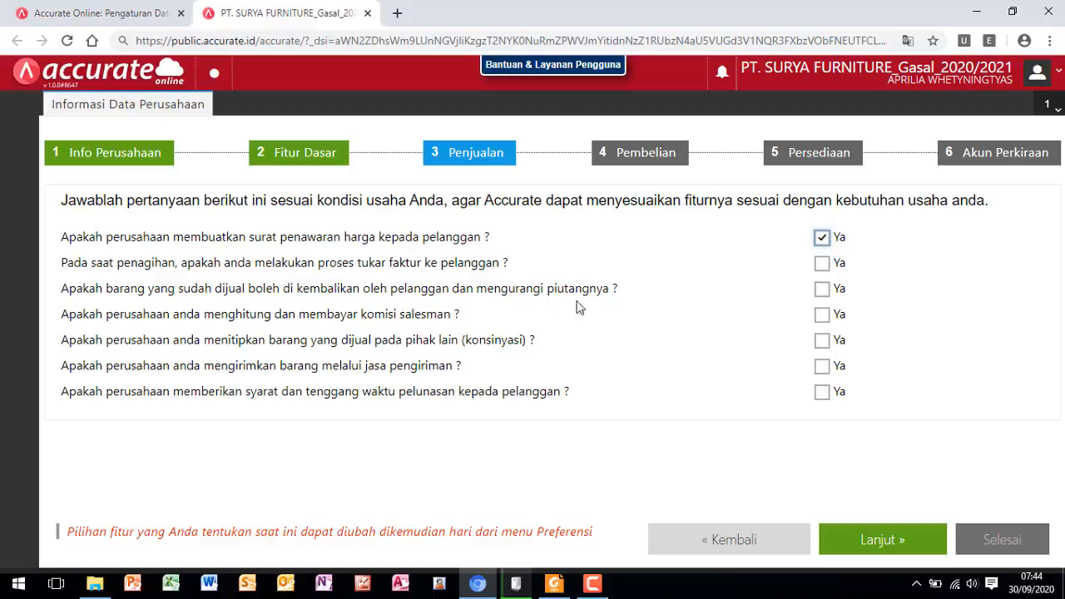
# - Mark Ya for sales returns, salesman commission, delivery services and customer payment terms, and continue to the Pembelian stage
pyautogui.click(821, 290)
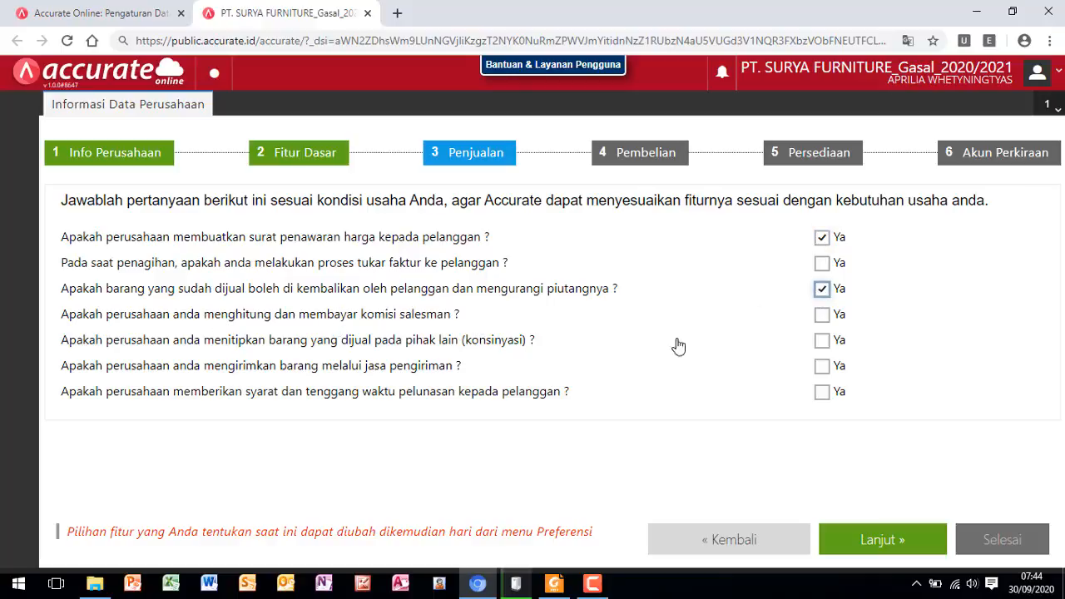
pyautogui.click(822, 318)
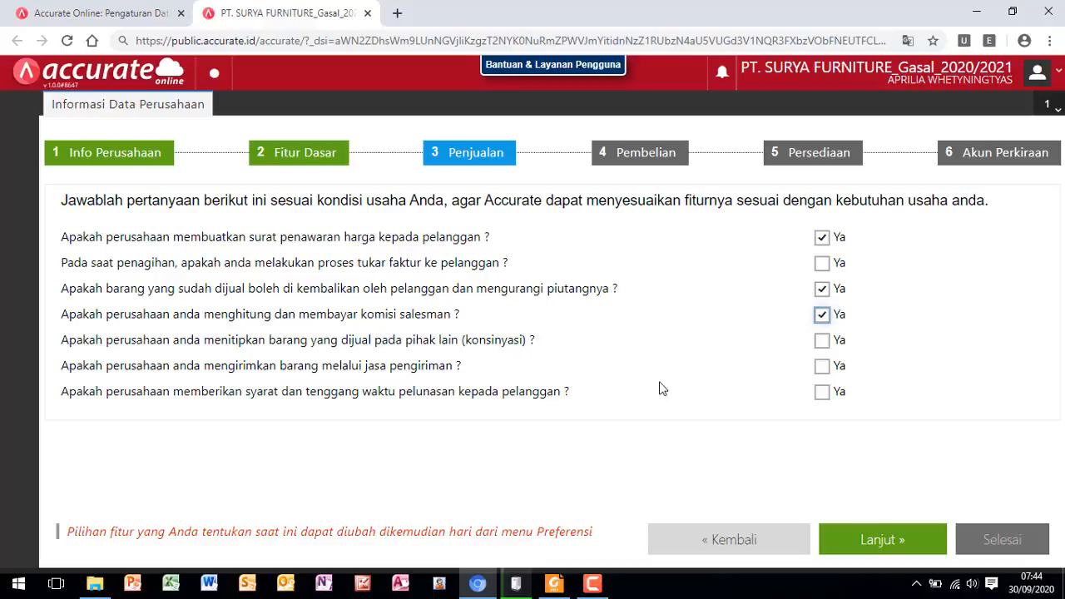
pyautogui.click(821, 367)
pyautogui.click(822, 394)
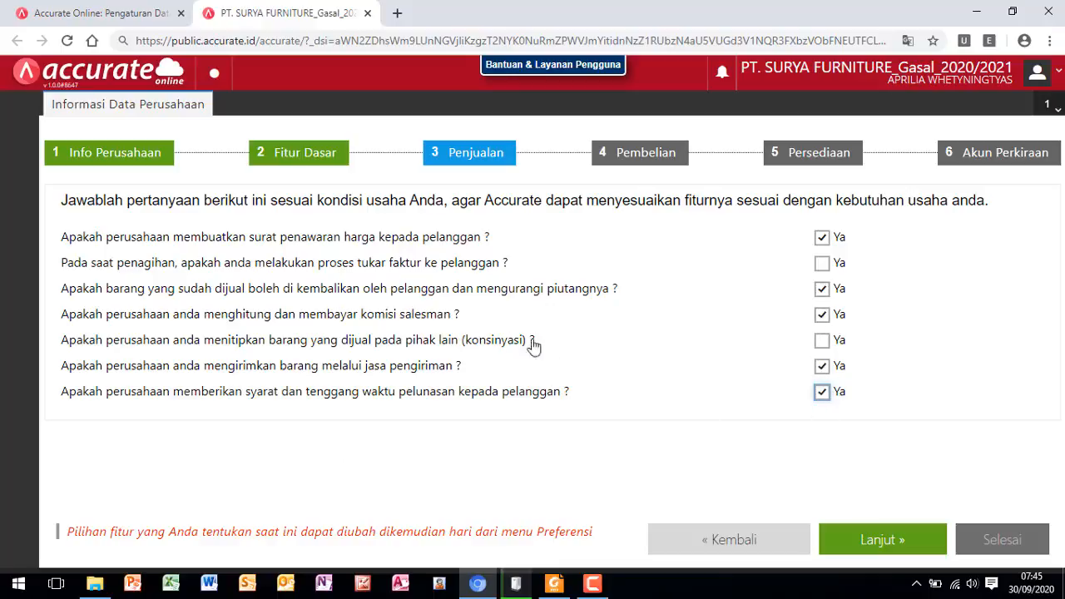
pyautogui.click(881, 549)
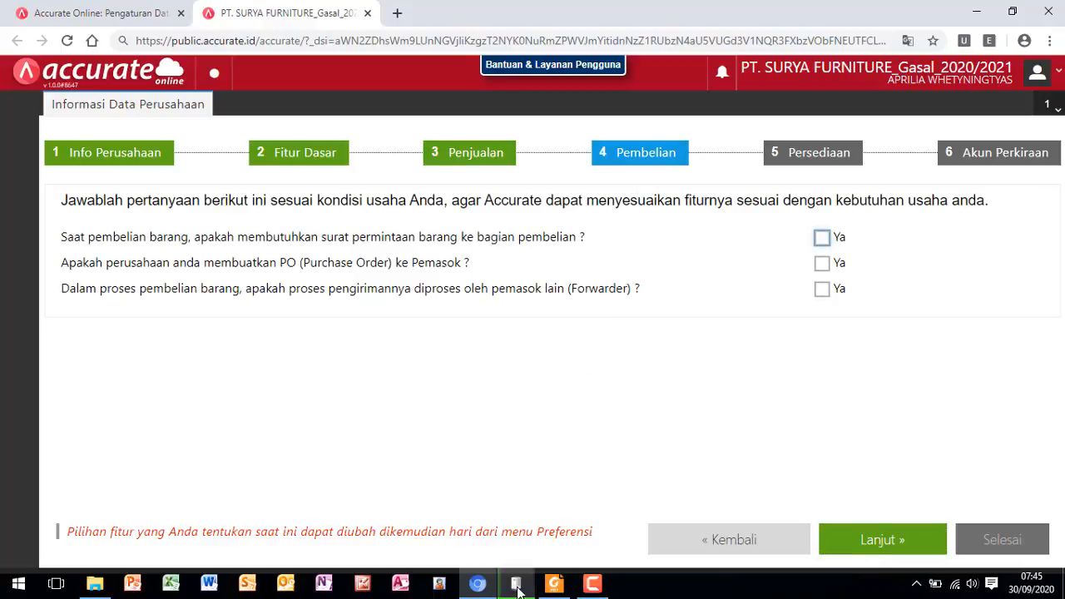
# - Switch to the training module in Foxit Reader and read the purchasing policies under Pembelian
pyautogui.moveTo(552, 590)
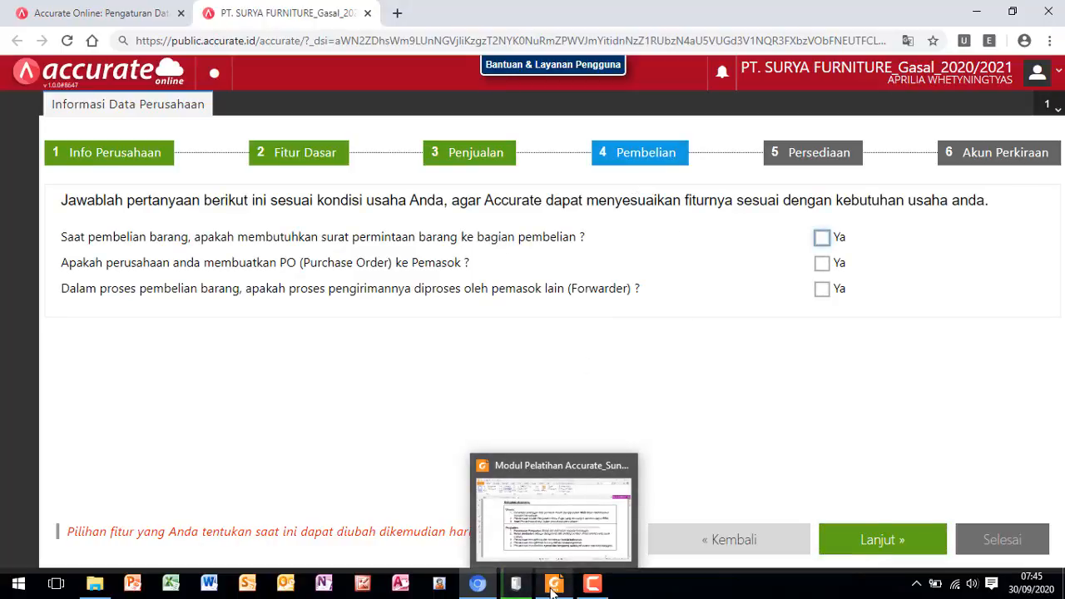
pyautogui.click(552, 590)
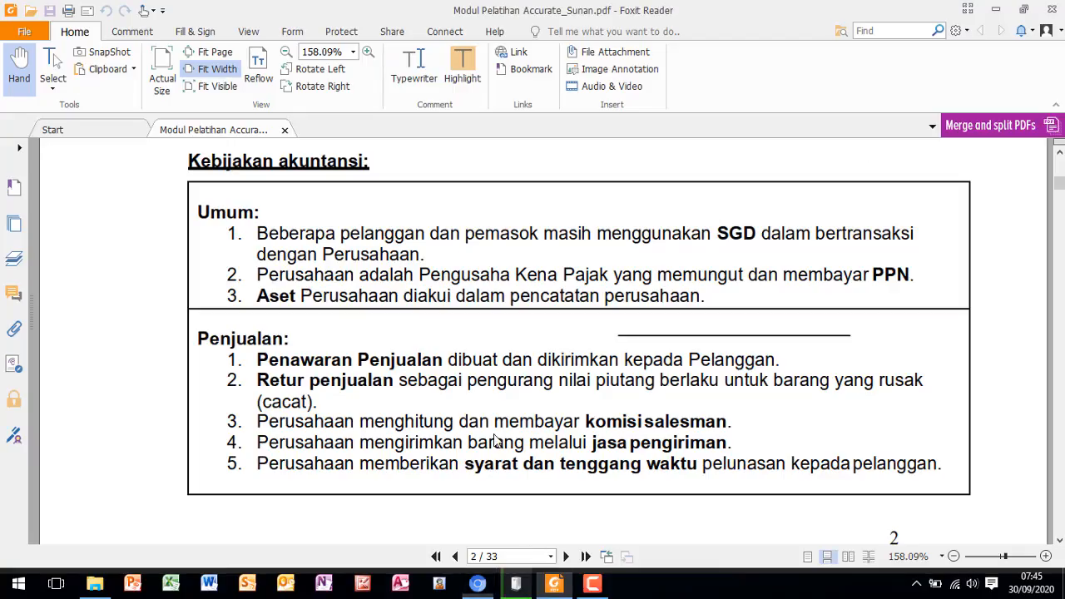
pyautogui.scroll(-4, 516, 442)
pyautogui.scroll(-5, 518, 384)
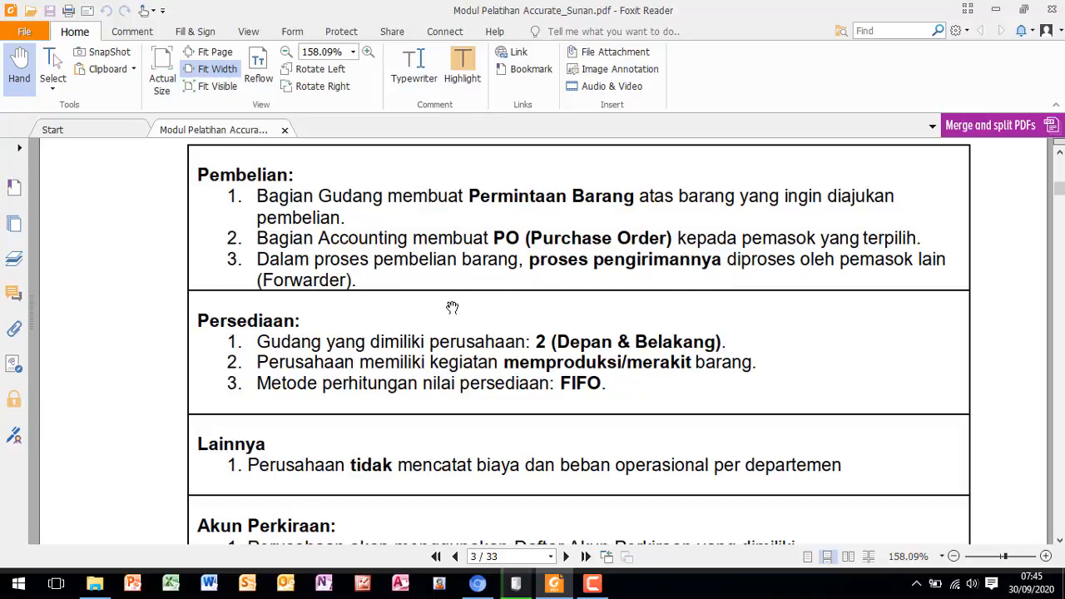
# - Switch back to Accurate Online, answer Ya to purchase requests, Purchase Orders and Forwarder shipping, and continue to the Persediaan stage
pyautogui.click(478, 584)
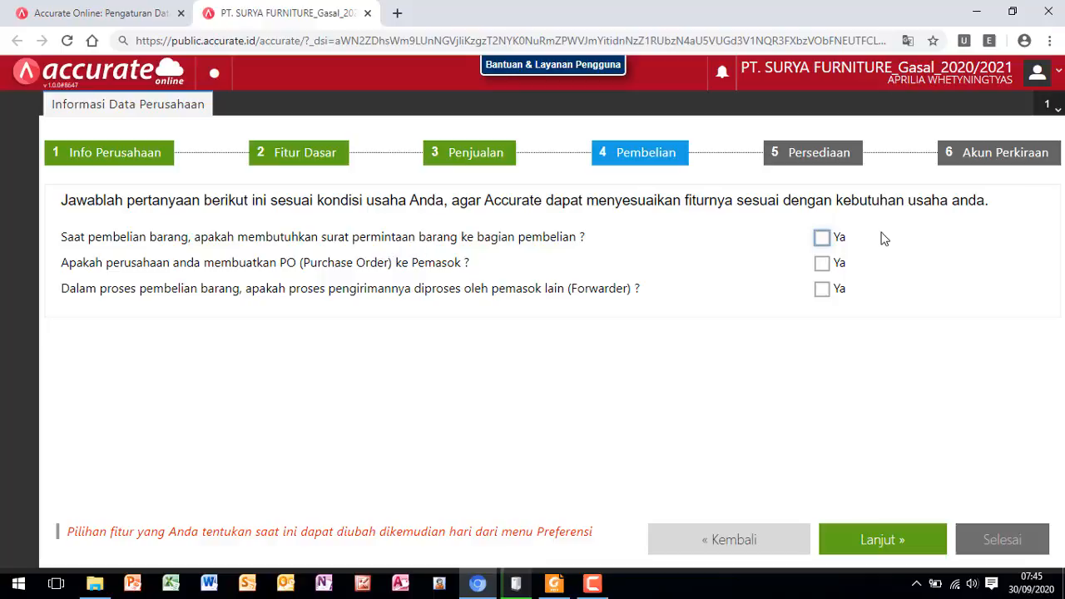
pyautogui.click(821, 238)
pyautogui.click(822, 265)
pyautogui.click(823, 293)
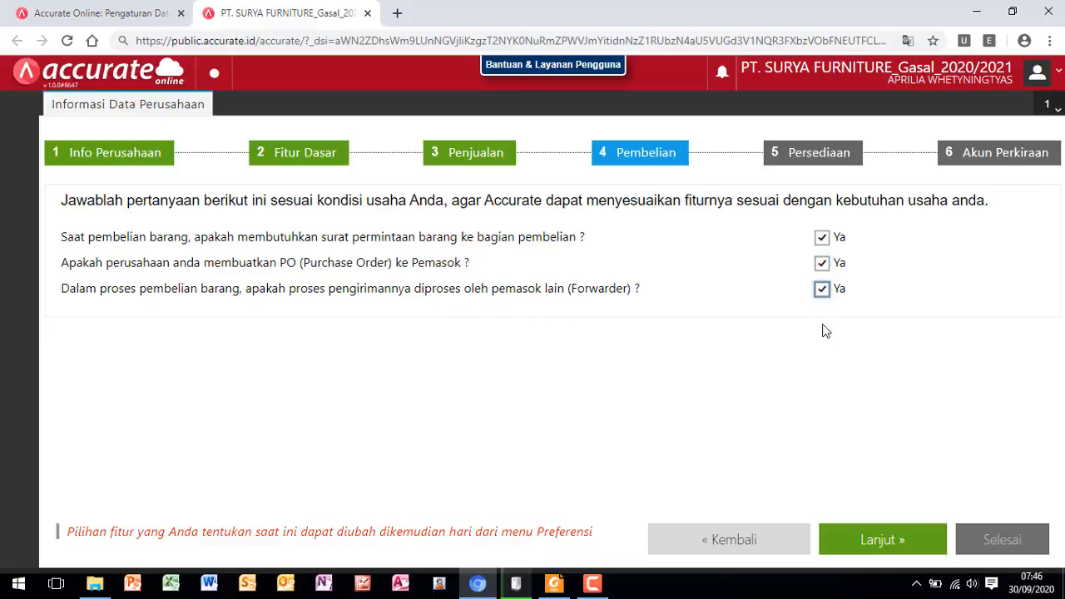
pyautogui.click(875, 549)
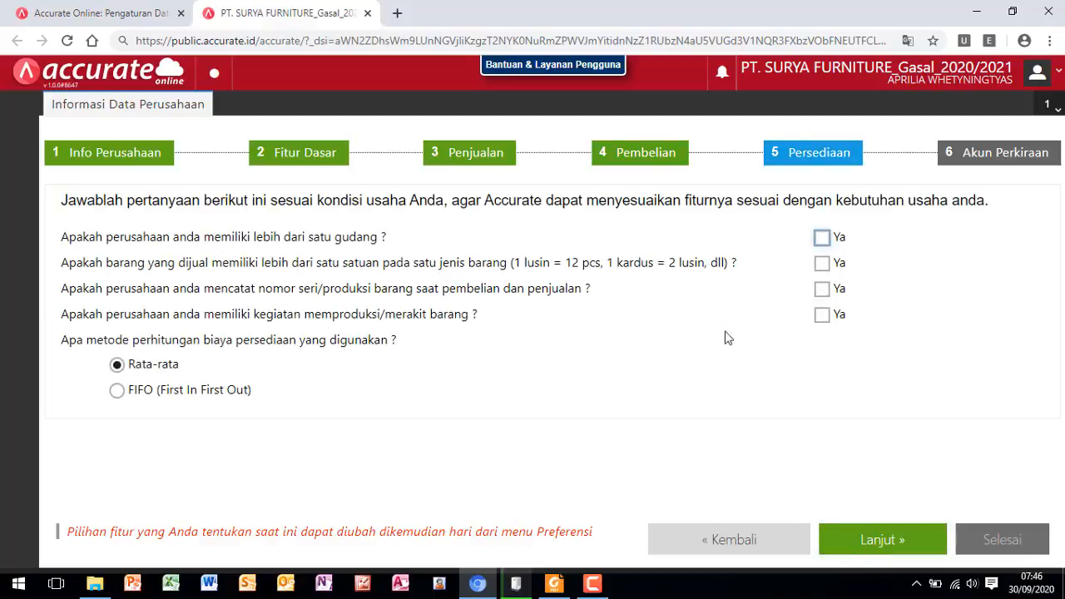
# - After checking Persediaan in Foxit Reader, mark Ya for multiple warehouses and production/assembly in Accurate Online, choose FIFO, and continue to Akun Perkiraan
pyautogui.click(551, 585)
pyautogui.scroll(-2, 464, 421)
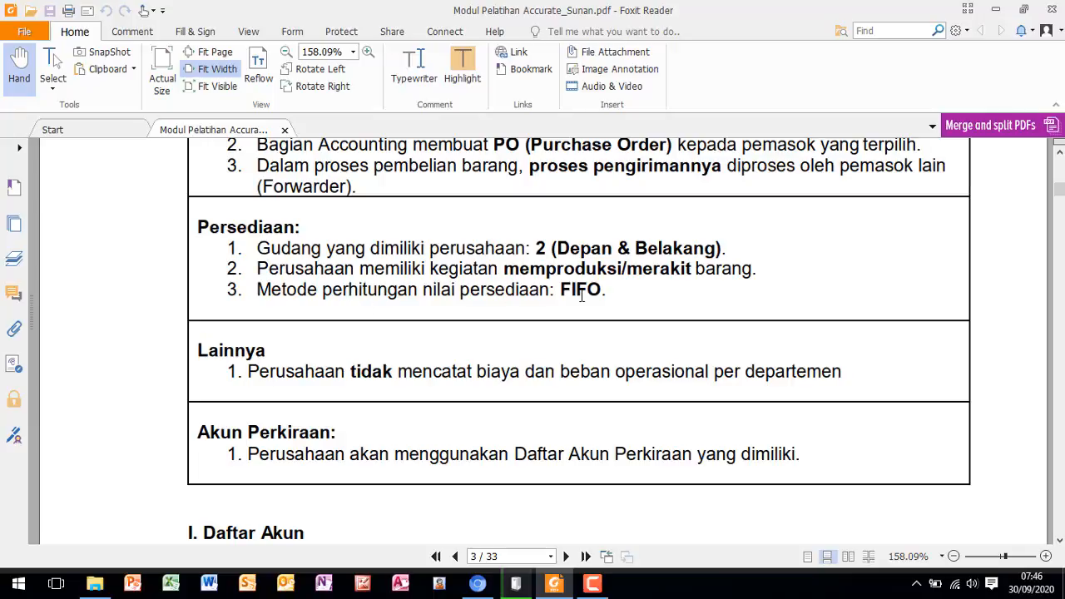
pyautogui.click(487, 586)
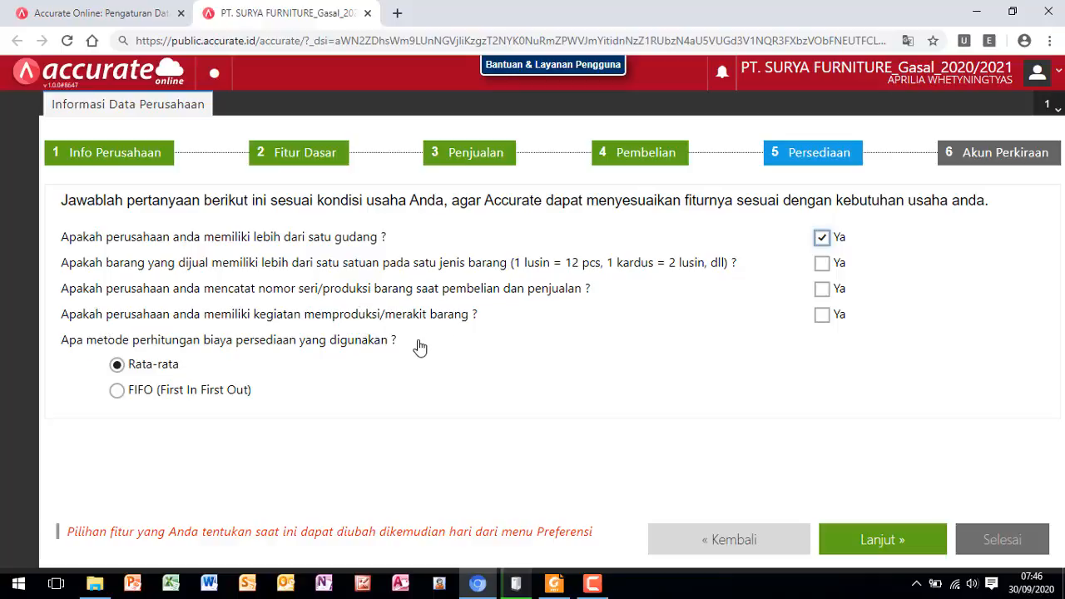
pyautogui.click(822, 317)
pyautogui.click(118, 391)
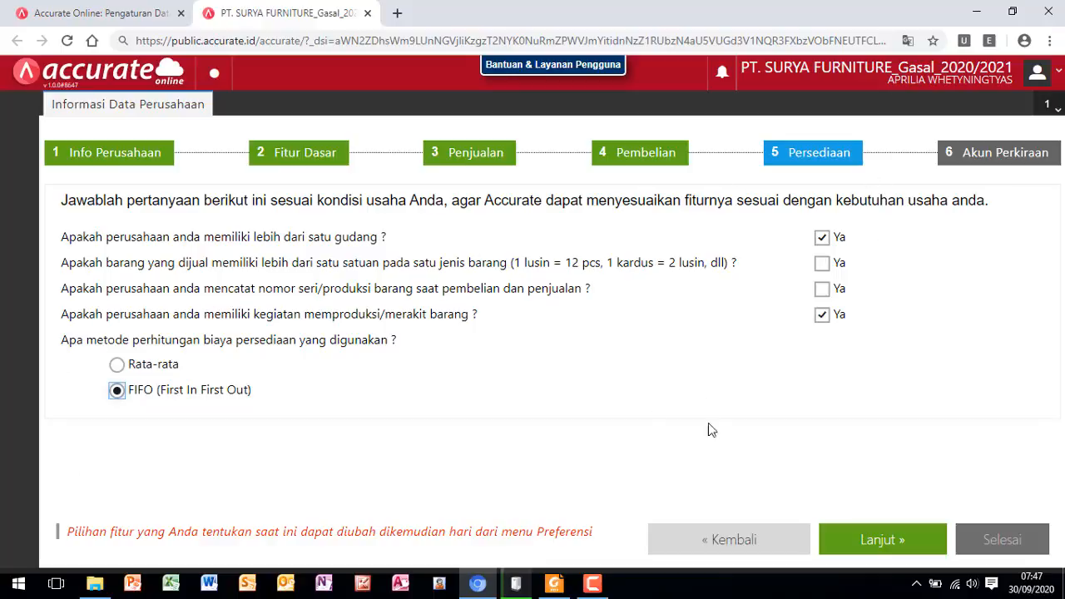
pyautogui.click(875, 545)
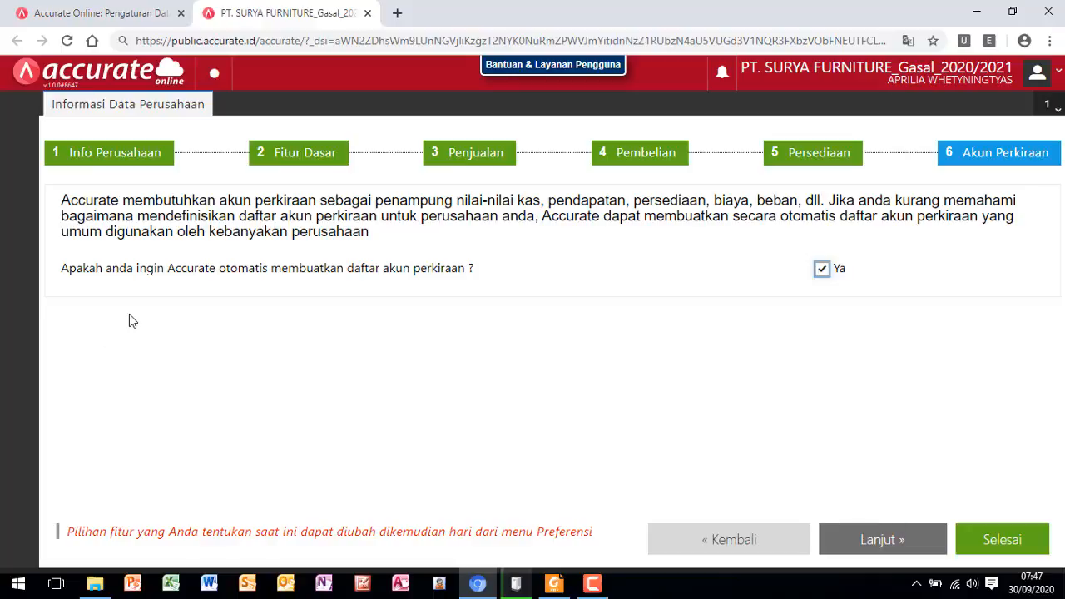
# - Check the Akun Perkiraan policy in Foxit Reader, clear Ya for automatic account list creation in Accurate Online, and finish the setup
pyautogui.click(555, 583)
pyautogui.scroll(-1, 454, 398)
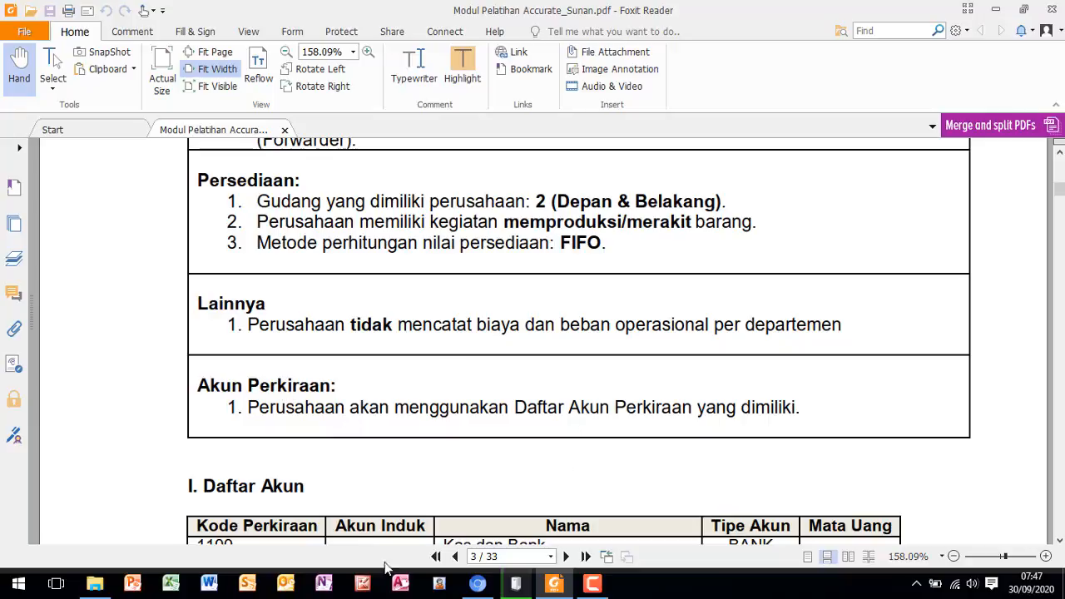
pyautogui.click(479, 585)
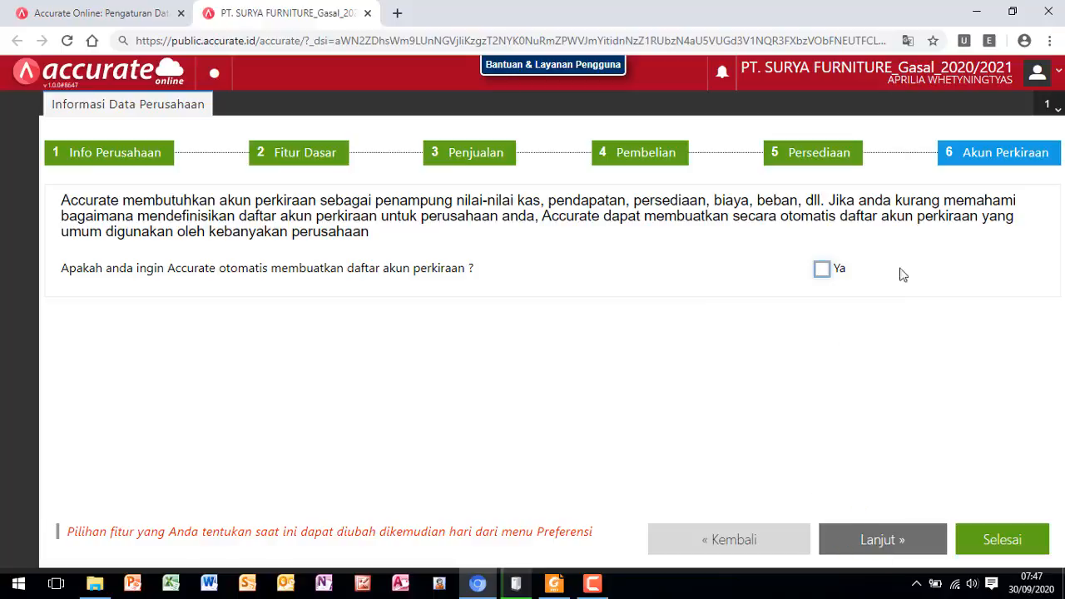
pyautogui.click(1016, 543)
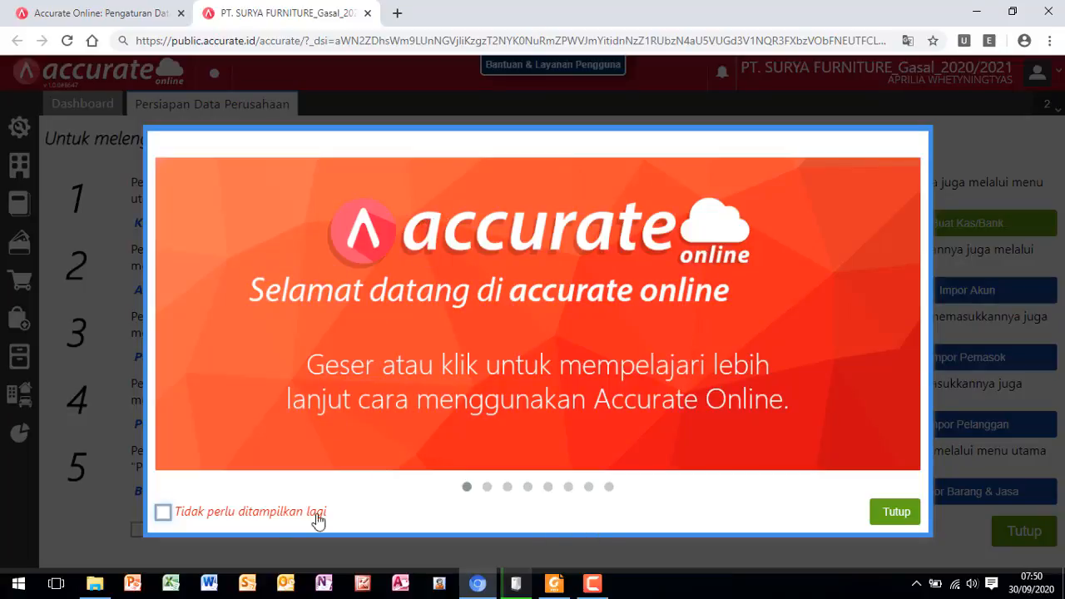
# - Set the Accurate Online welcome introduction not to be shown again and close it
pyautogui.click(163, 514)
pyautogui.click(897, 515)
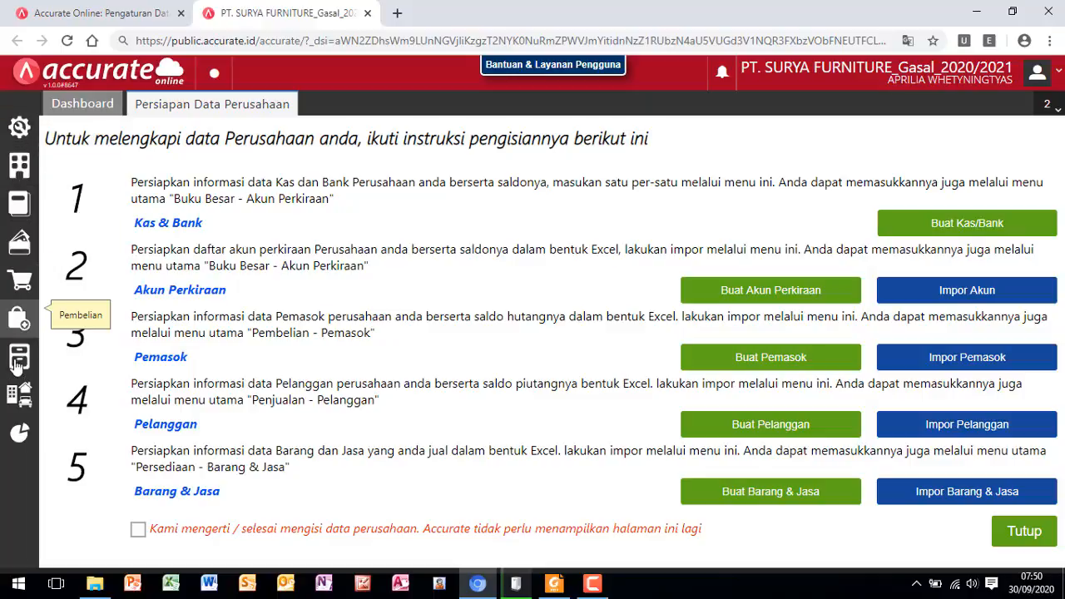
# - Examine the features offered in each main module, from Pengaturan and Perusahaan through Aset Tetap and Laporan
pyautogui.click(19, 128)
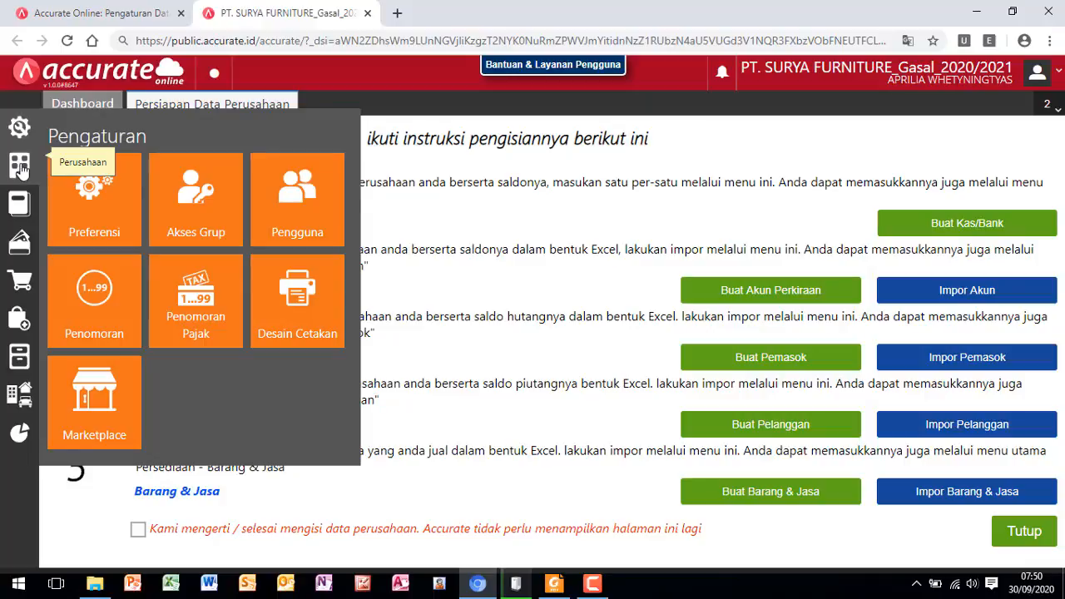
pyautogui.click(20, 167)
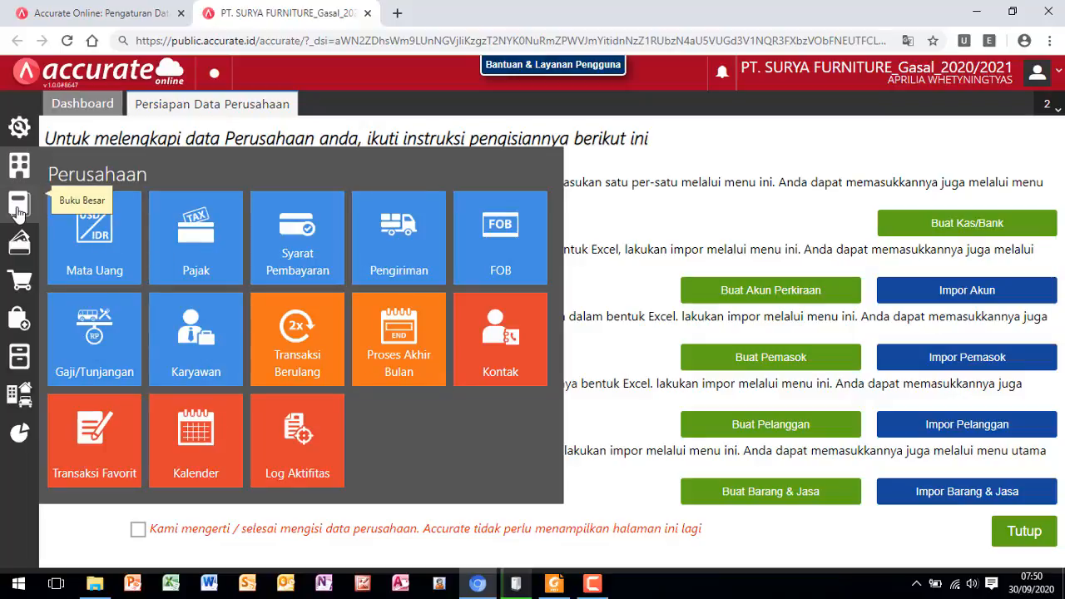
pyautogui.click(18, 209)
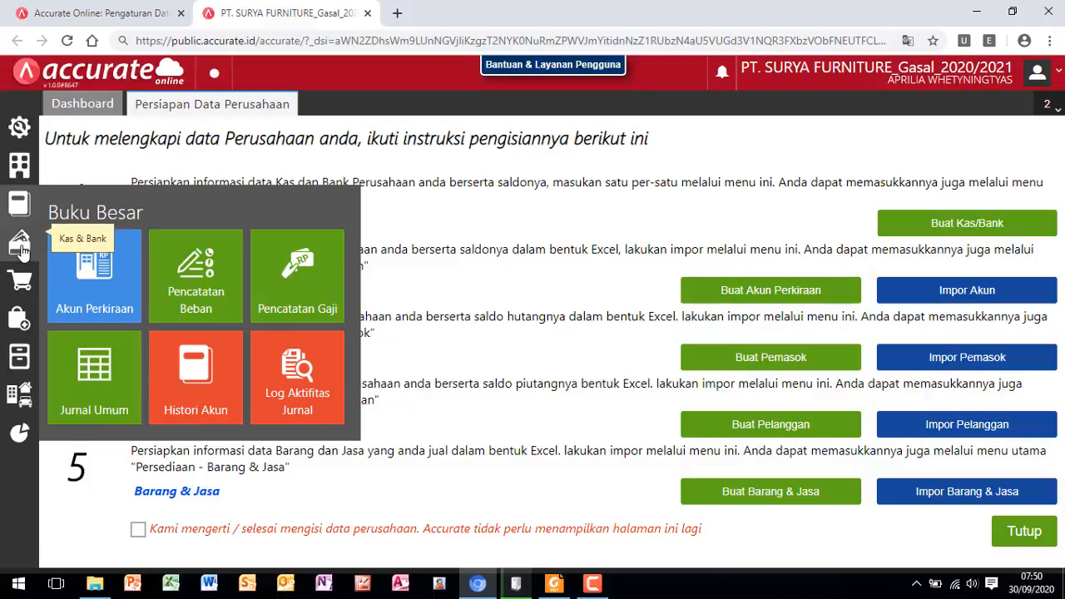
pyautogui.click(20, 247)
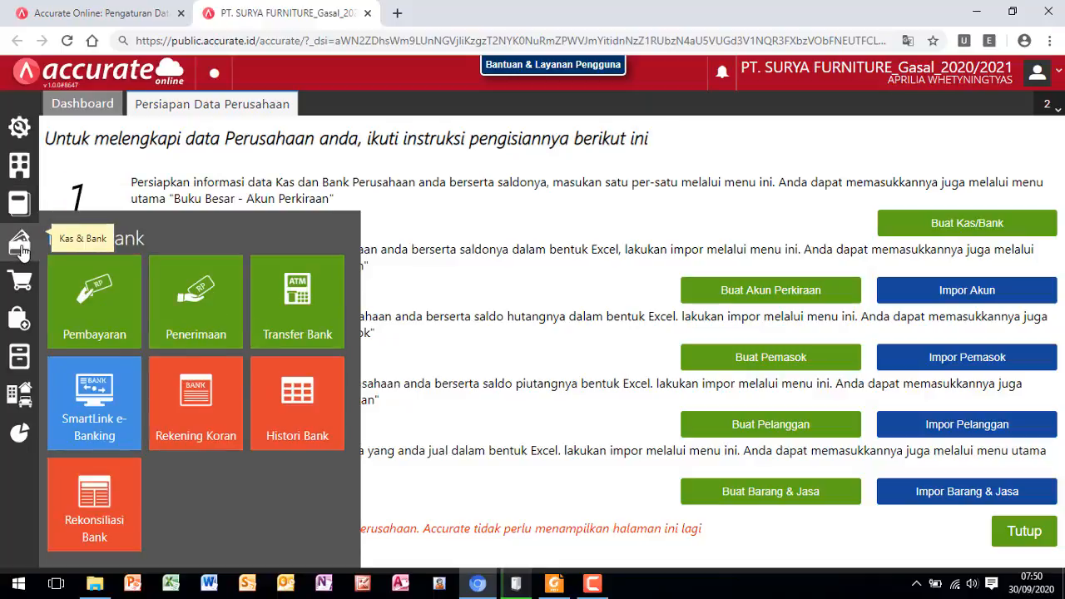
pyautogui.click(25, 285)
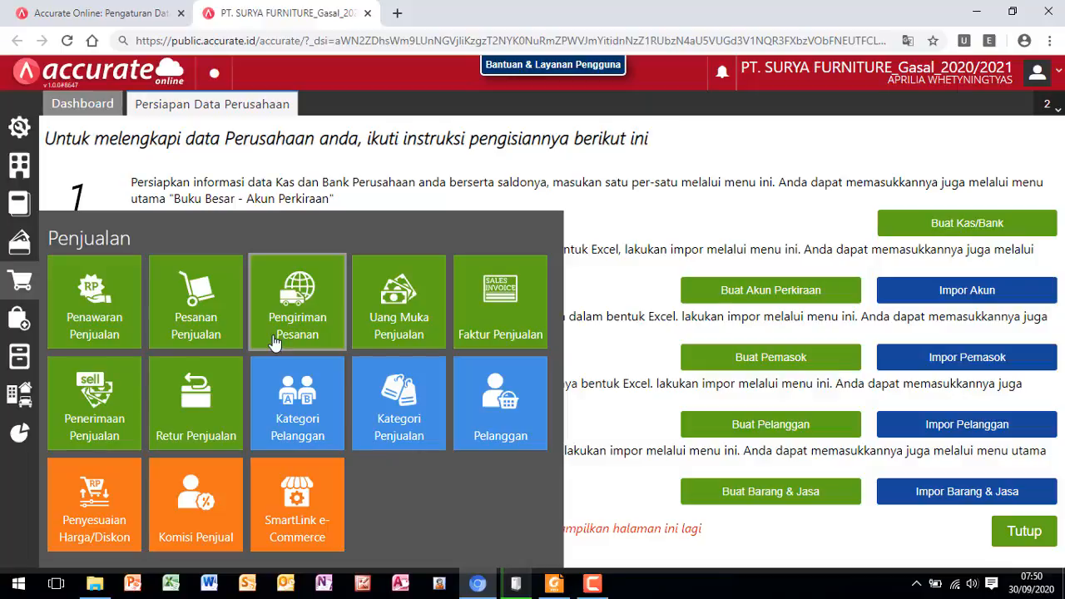
pyautogui.click(22, 327)
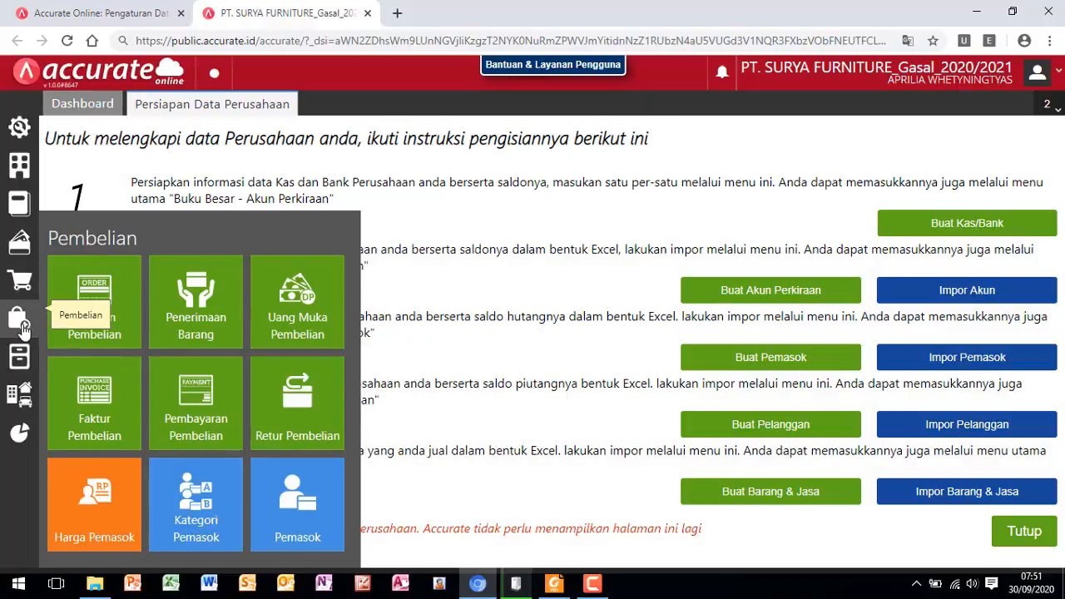
pyautogui.click(21, 365)
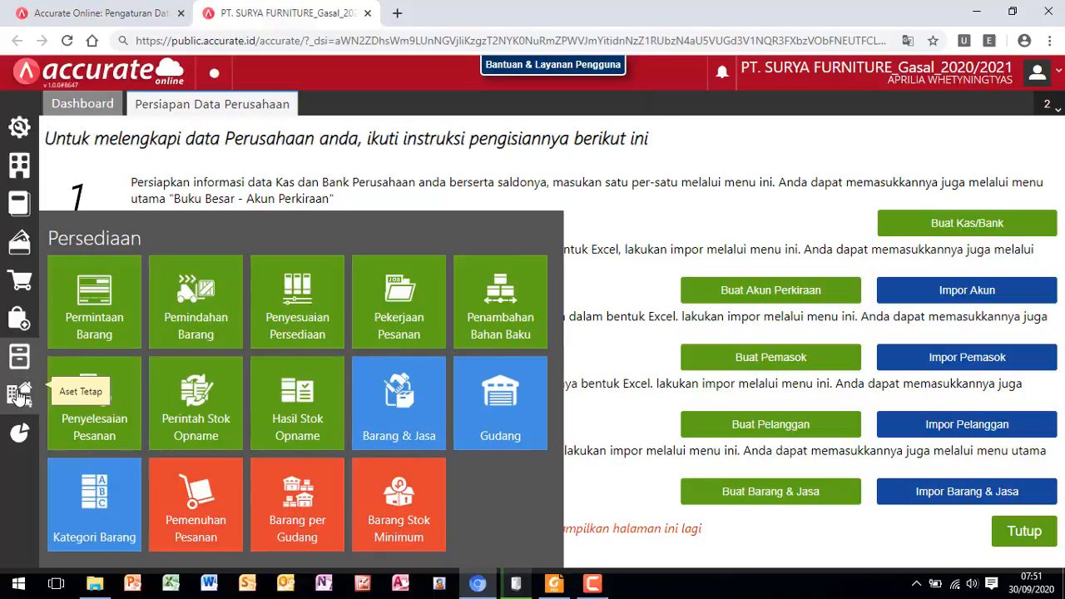
pyautogui.click(20, 398)
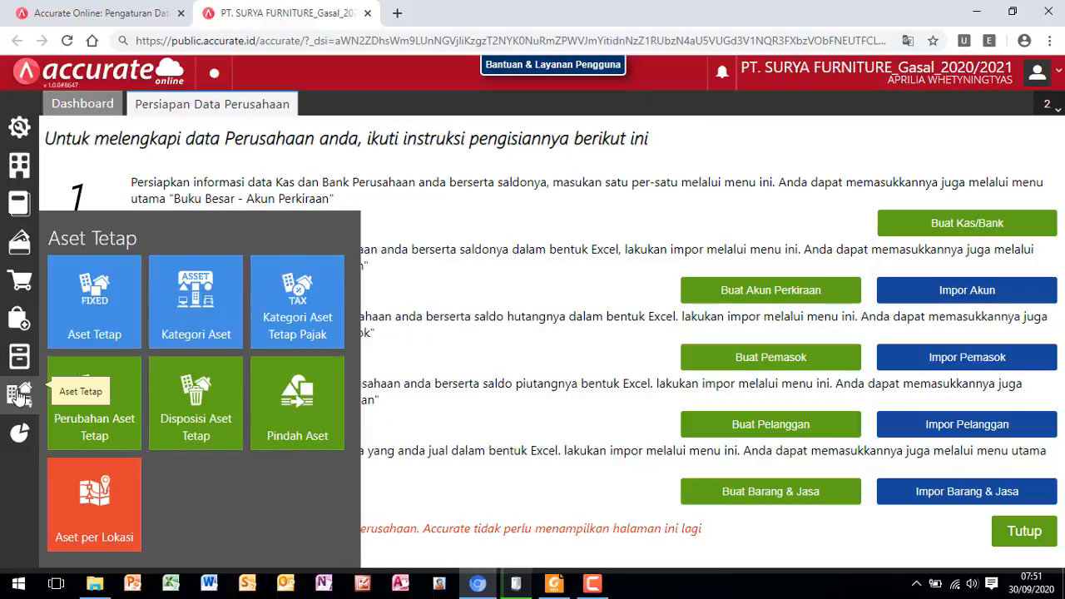
pyautogui.click(19, 434)
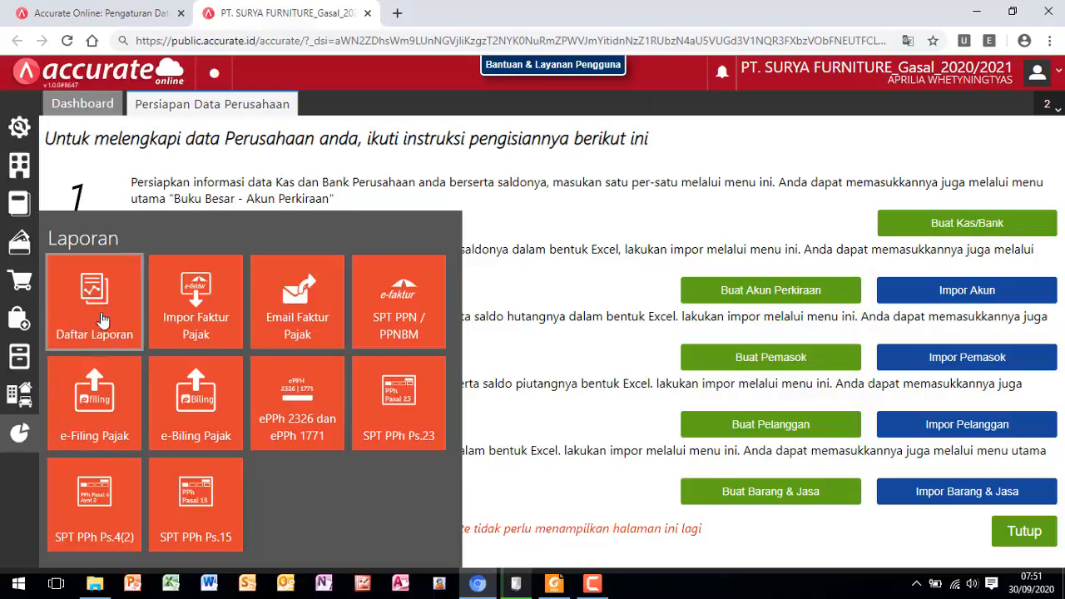
pyautogui.click(64, 175)
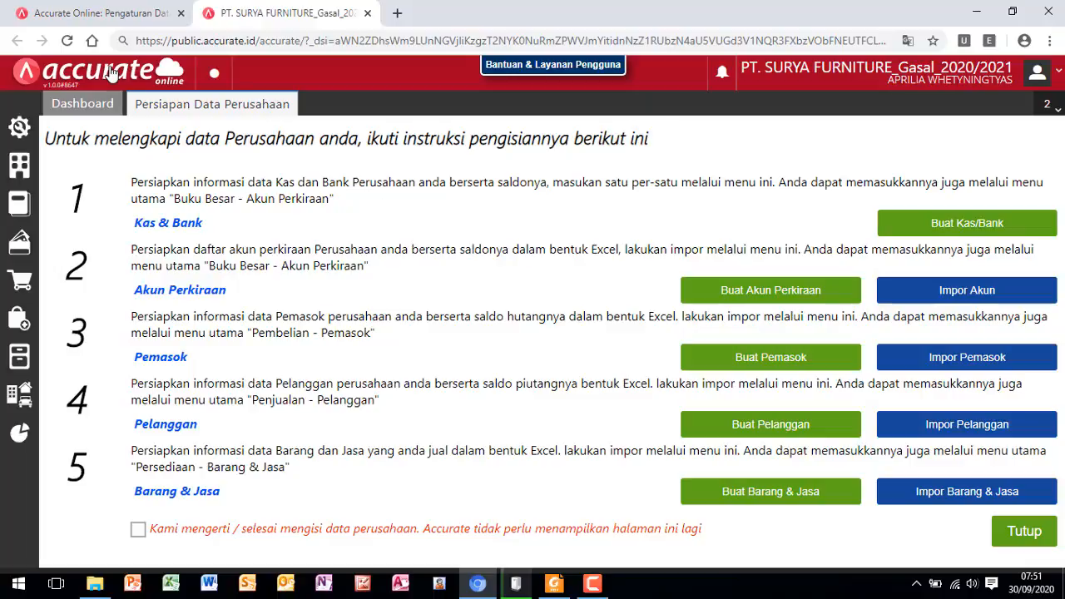
# - Open Preferensi under Pengaturan, review the company information, and save the preferences
pyautogui.click(22, 135)
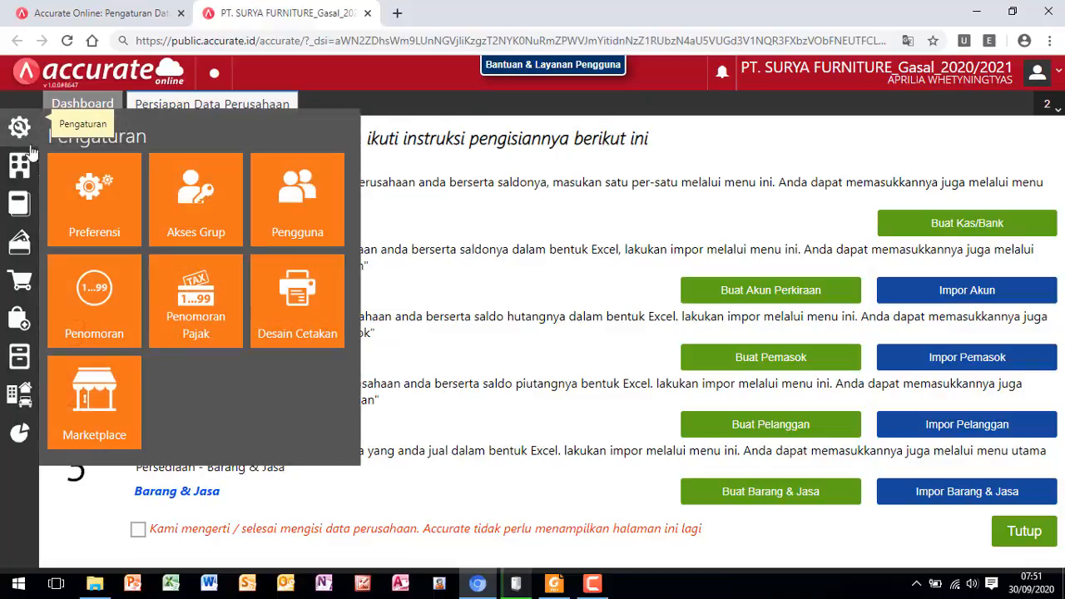
pyautogui.click(100, 226)
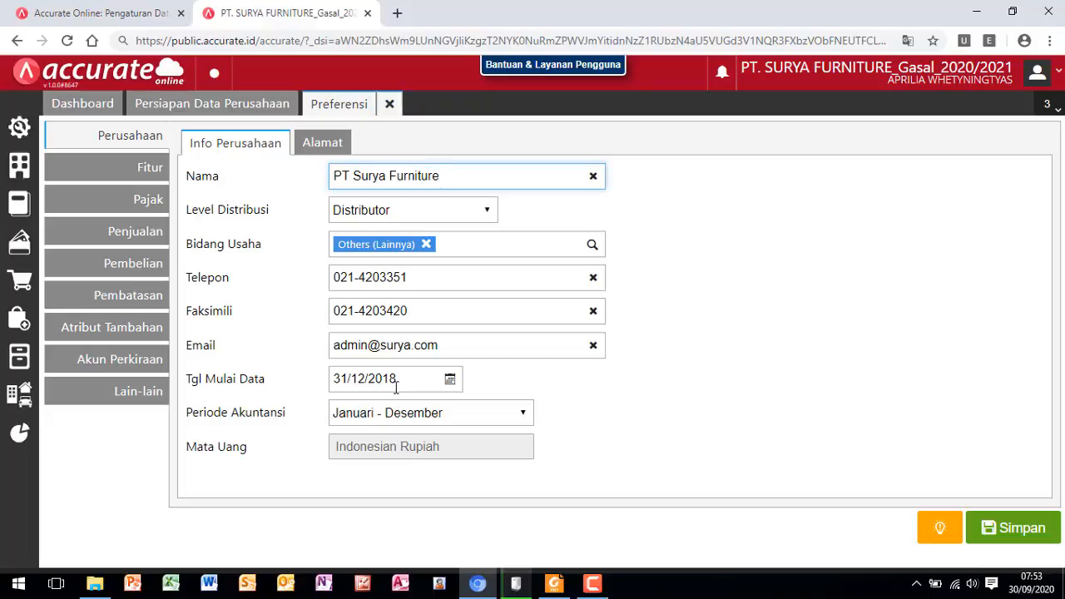
pyautogui.click(1012, 537)
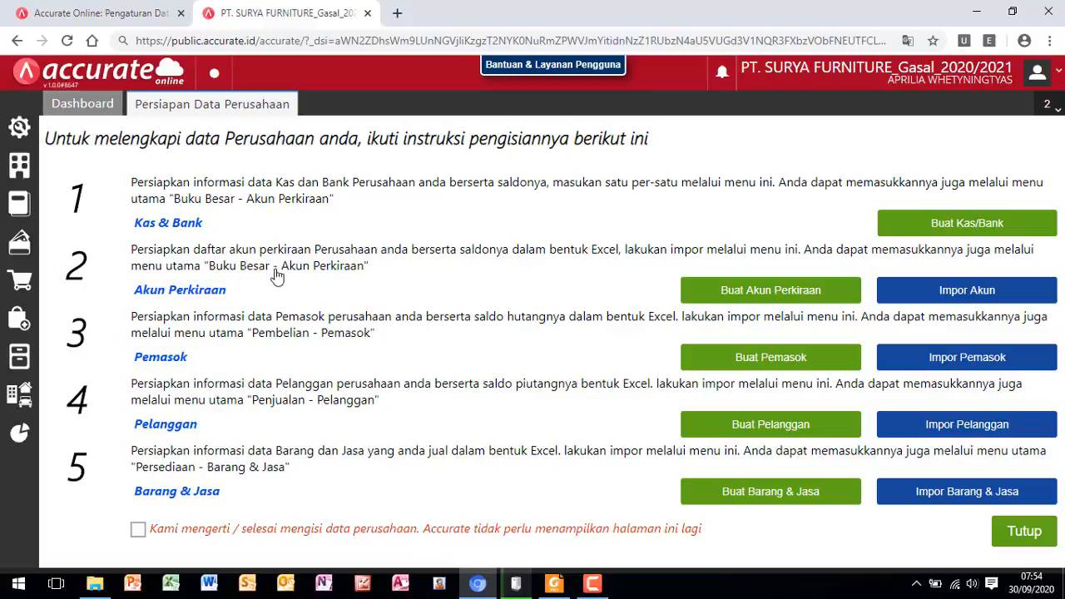
# - Open Impor Akun from the company data preparation page and consult the Daftar Akun table of the training module in Foxit Reader
pyautogui.click(956, 298)
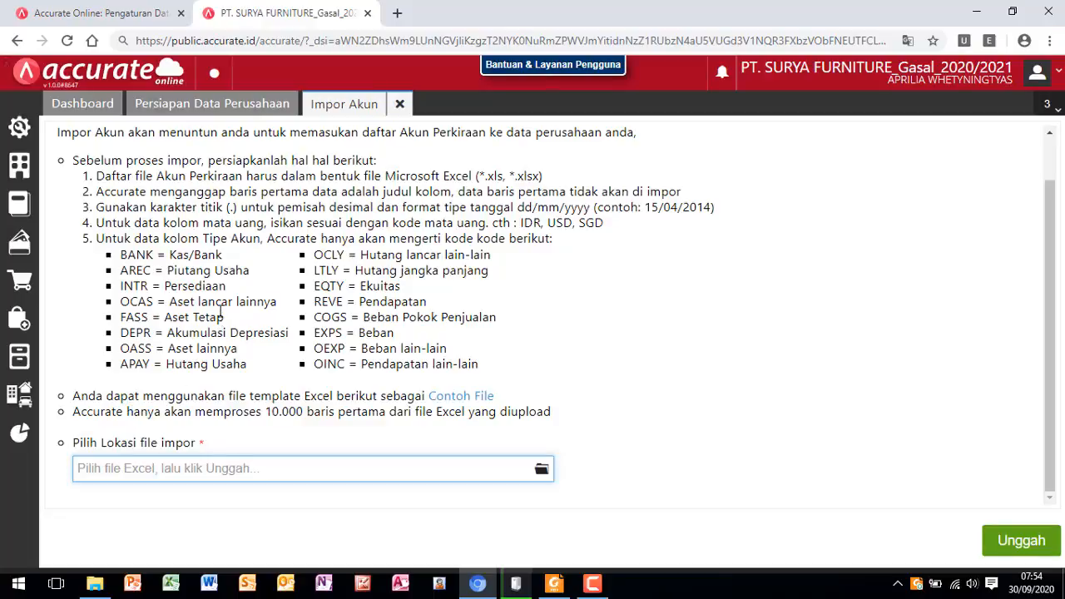
pyautogui.click(530, 580)
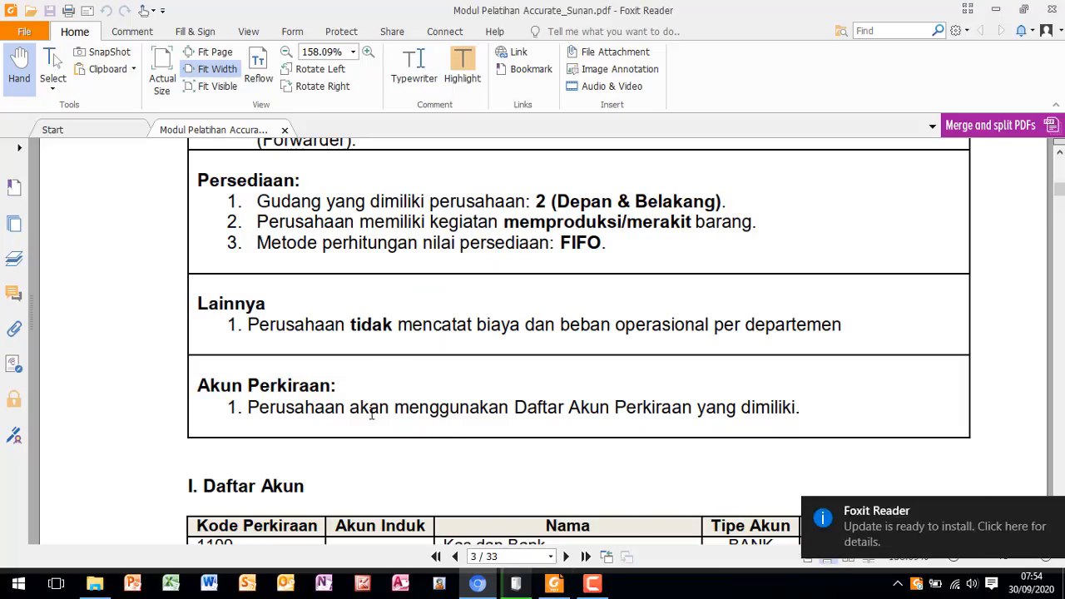
pyautogui.scroll(-10, 351, 354)
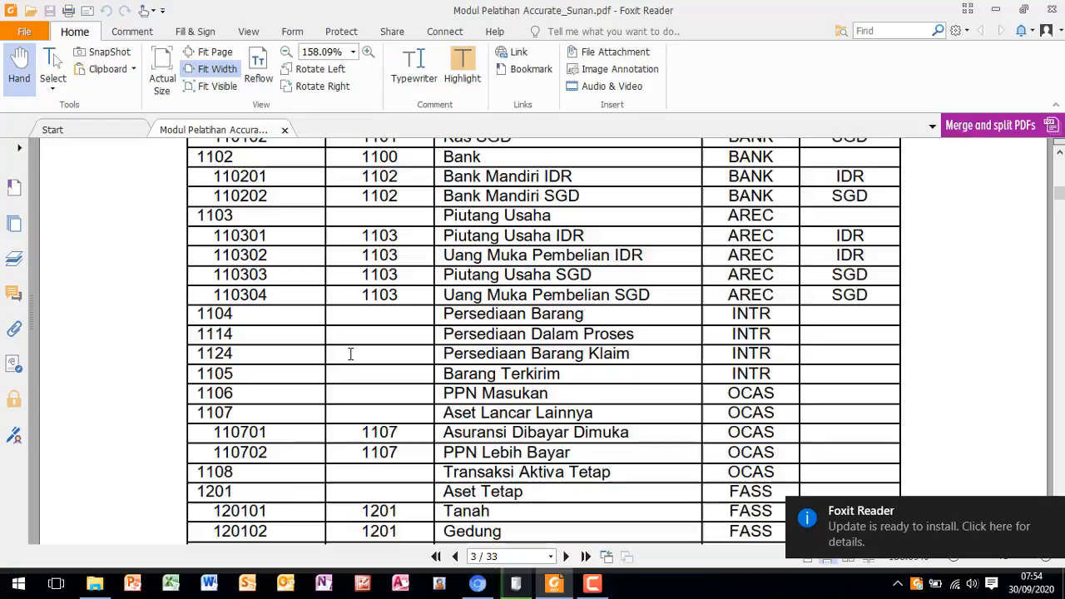
pyautogui.scroll(6, 350, 353)
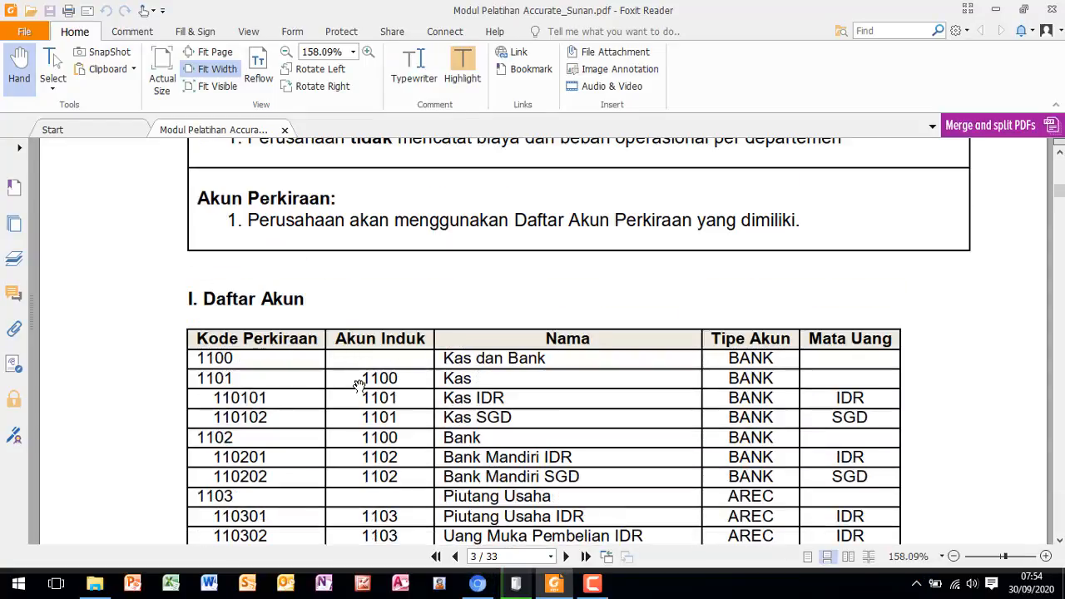
# - Read through the rest of the module's Daftar Akun table and the Perintah instructions for importing the accounts
pyautogui.scroll(-10, 360, 380)
pyautogui.scroll(-10, 357, 402)
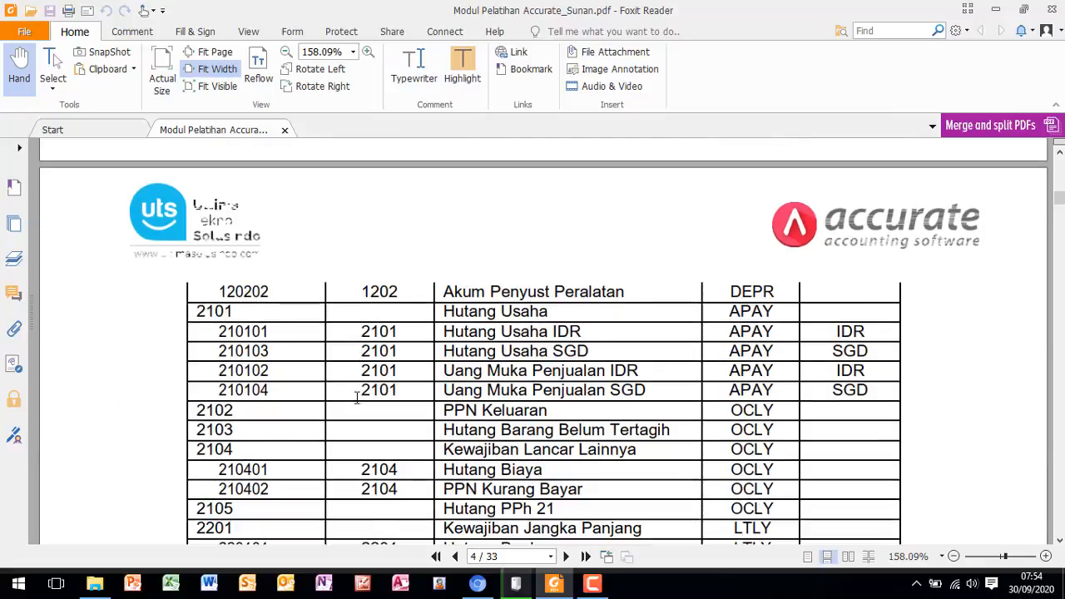
pyautogui.scroll(-5, 354, 401)
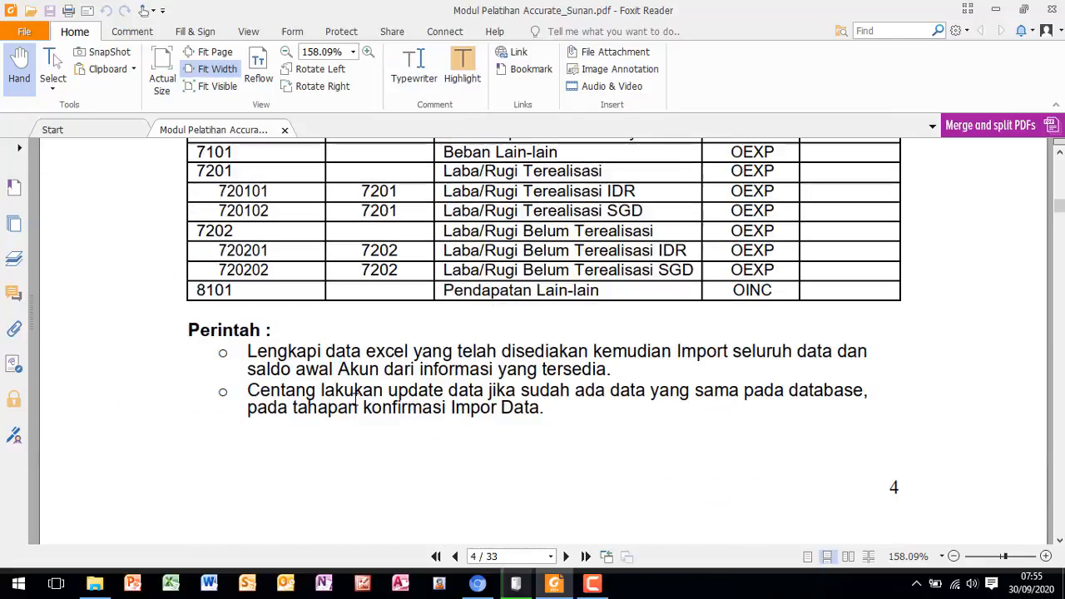
pyautogui.scroll(-1, 356, 402)
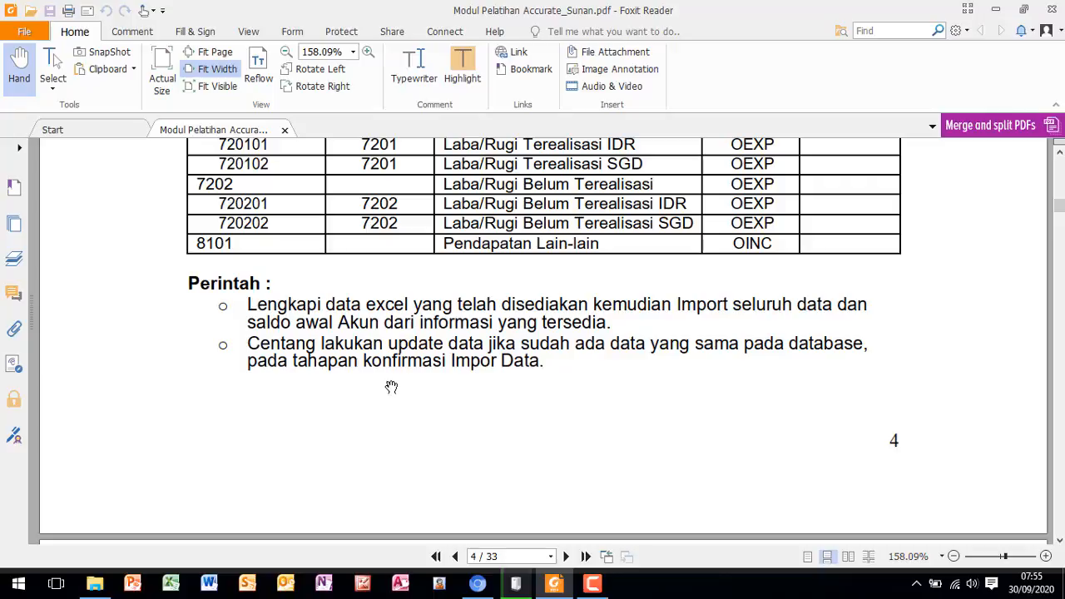
# - Switch to Accurate Online and choose 1. Daftar Akun from the DATA AWAL PT SURYA_GASAL 2020_2021 folder on Removable Disk (G:) as the account import file
pyautogui.click(480, 586)
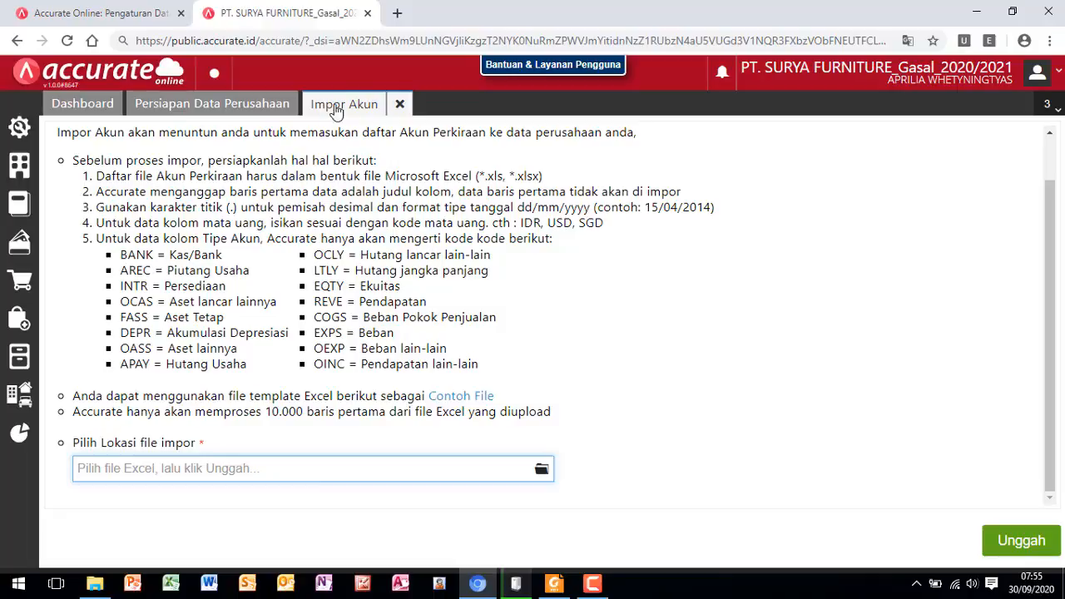
pyautogui.click(543, 471)
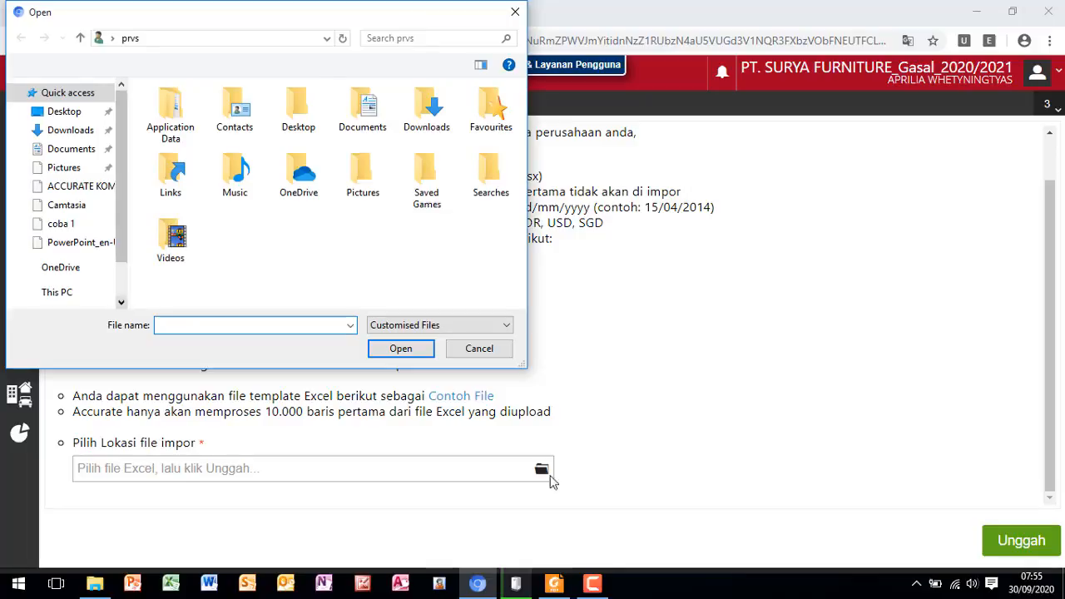
pyautogui.moveTo(122, 250); pyautogui.dragTo(130, 326)
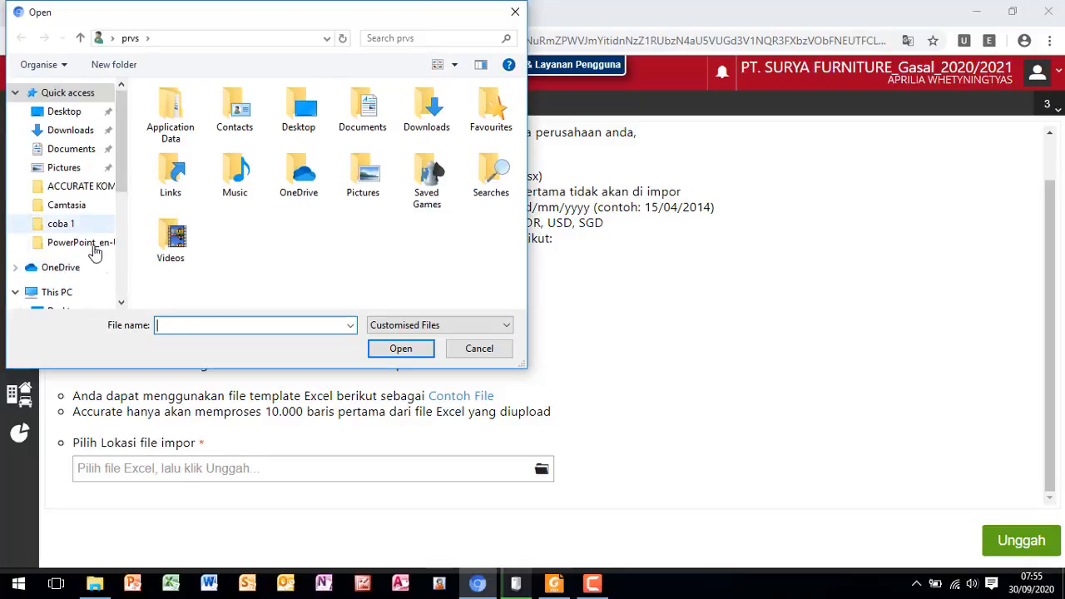
pyautogui.click(121, 304)
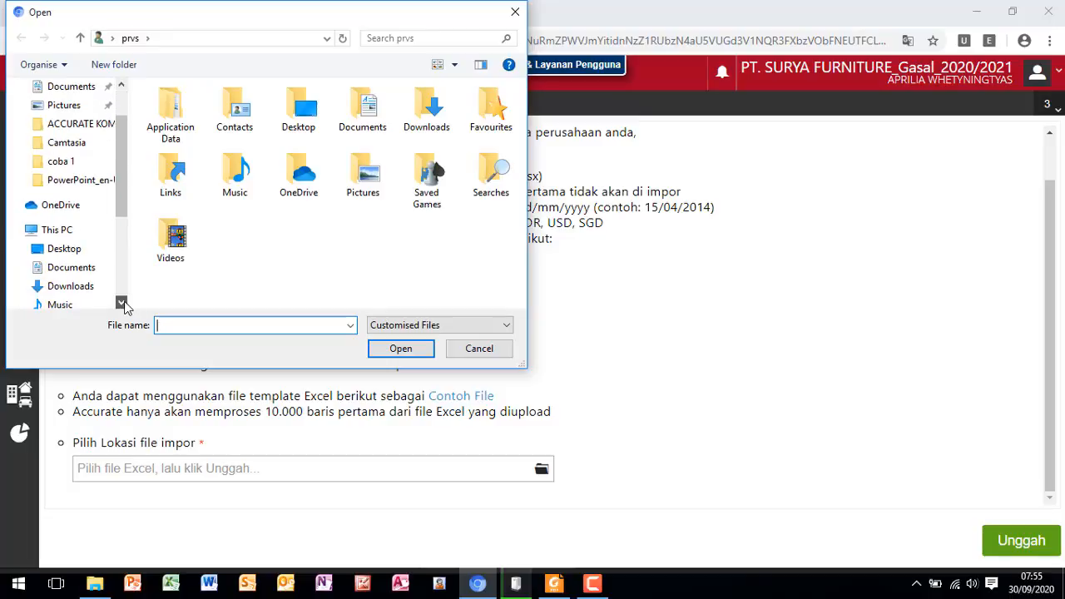
pyautogui.click(121, 303)
pyautogui.click(121, 304)
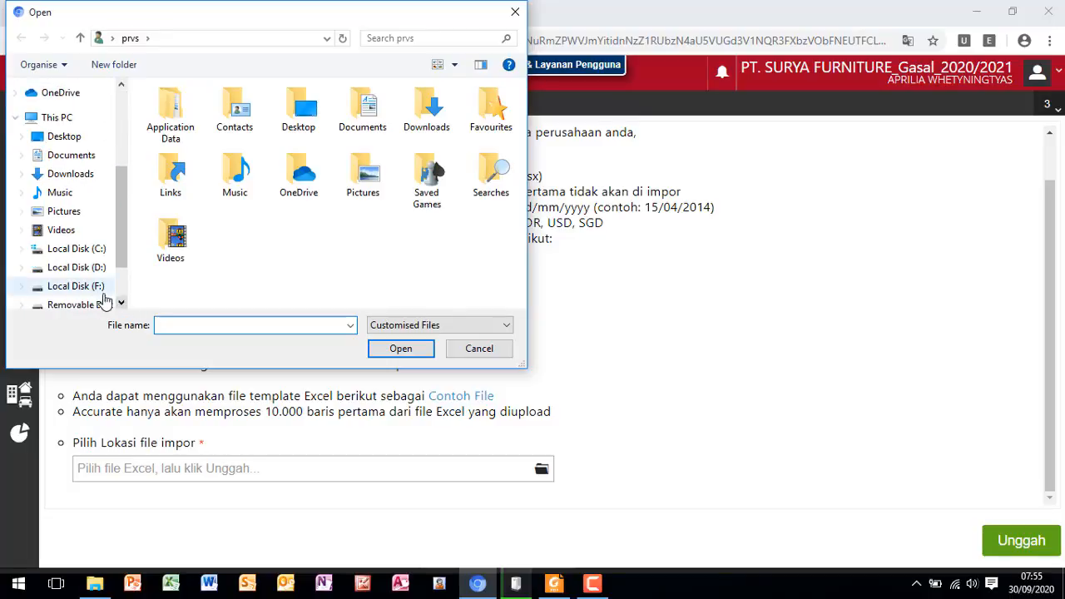
pyautogui.click(91, 306)
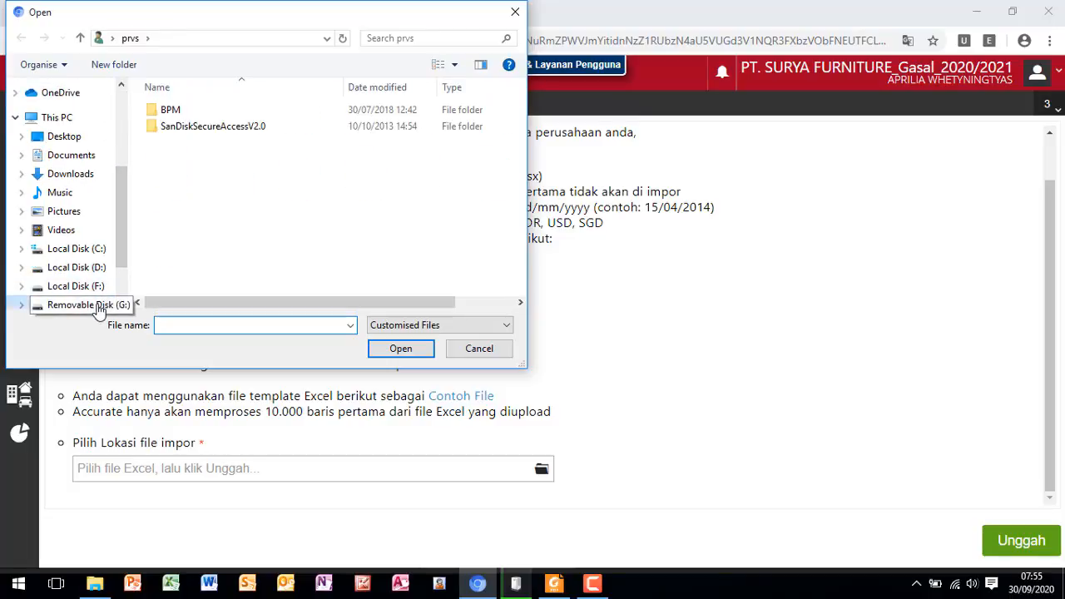
pyautogui.doubleClick(178, 161)
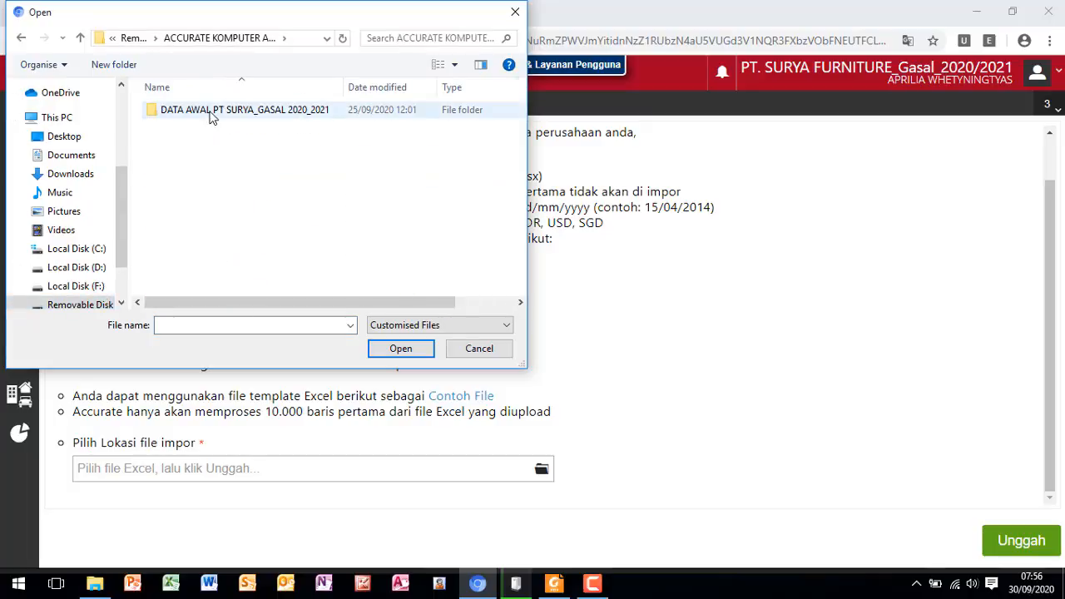
pyautogui.doubleClick(211, 117)
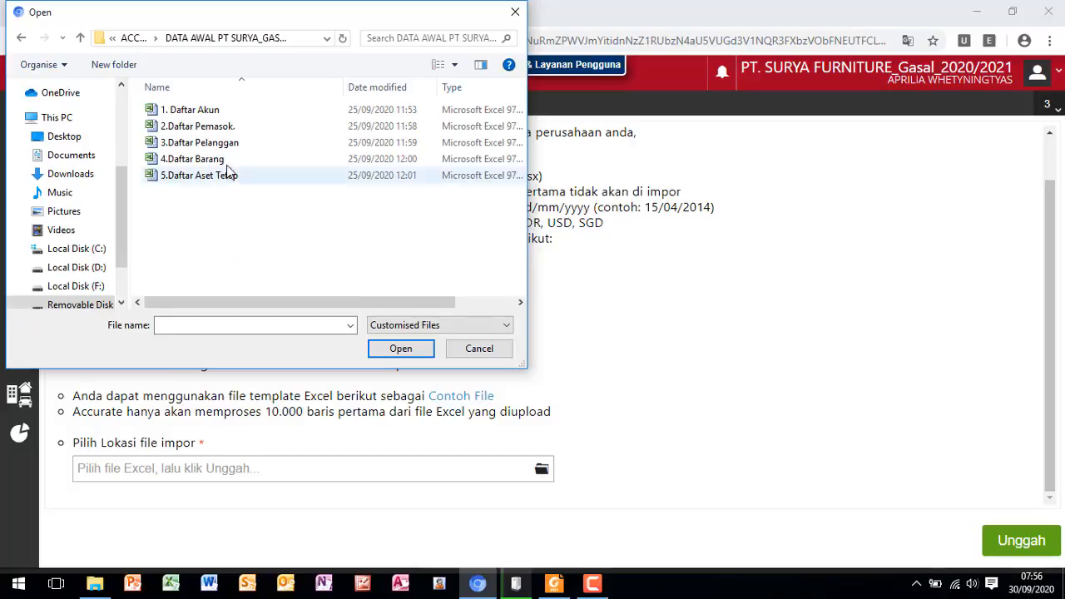
pyautogui.click(208, 117)
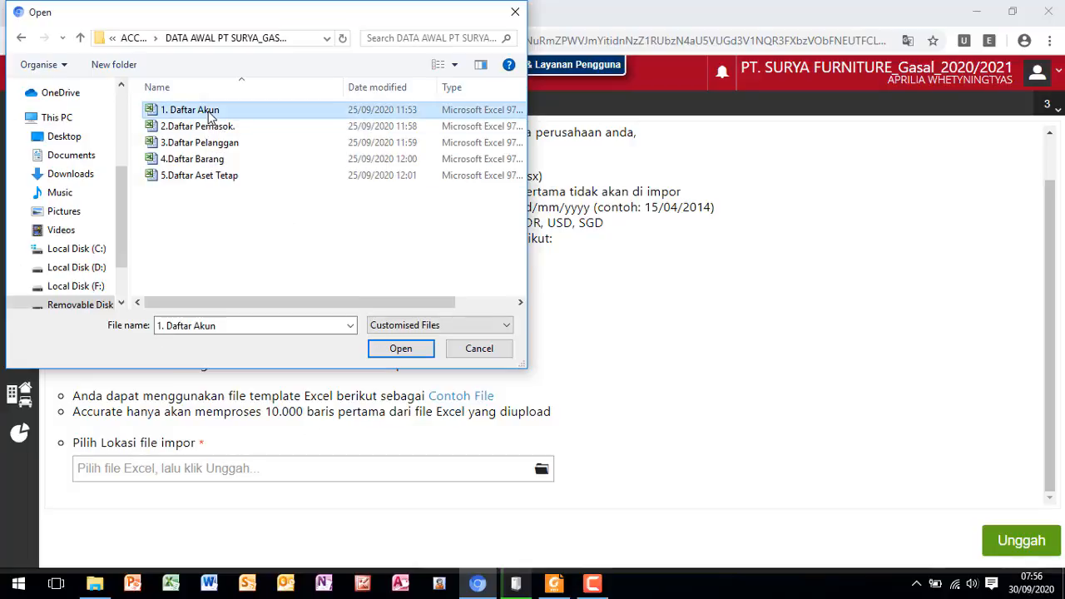
pyautogui.click(401, 350)
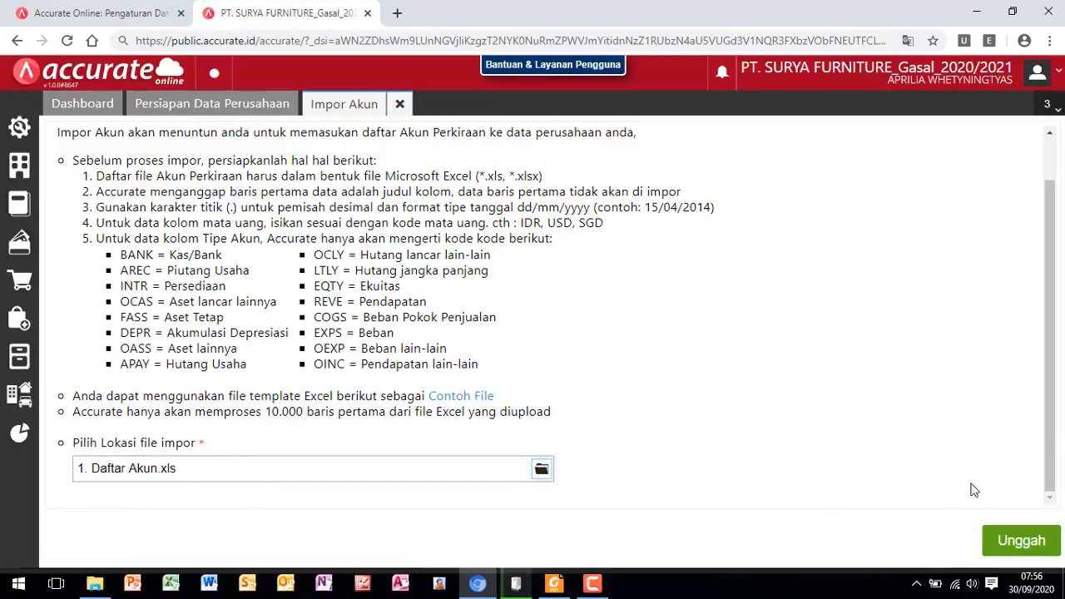
# - Upload and import the account list with the proposed column mapping and updating of existing matching data enabled, and close the import
pyautogui.click(1026, 542)
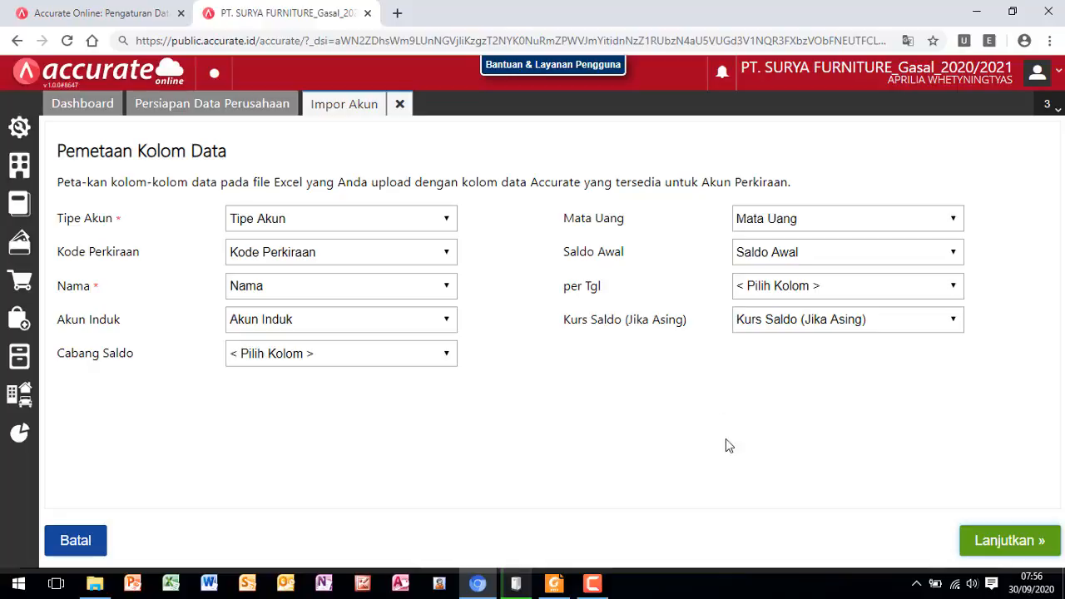
pyautogui.click(996, 545)
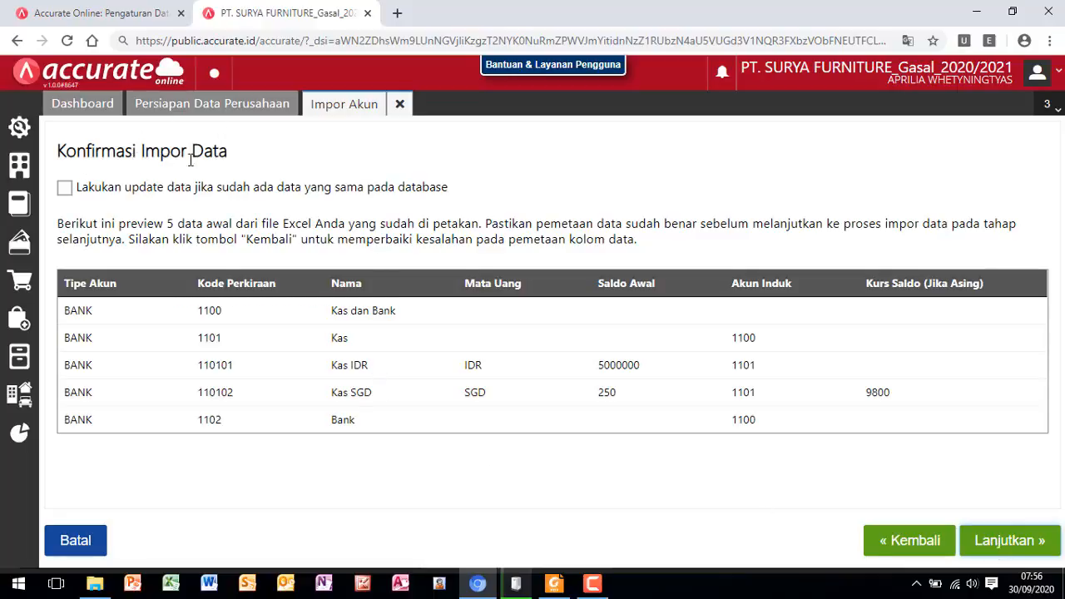
pyautogui.click(65, 190)
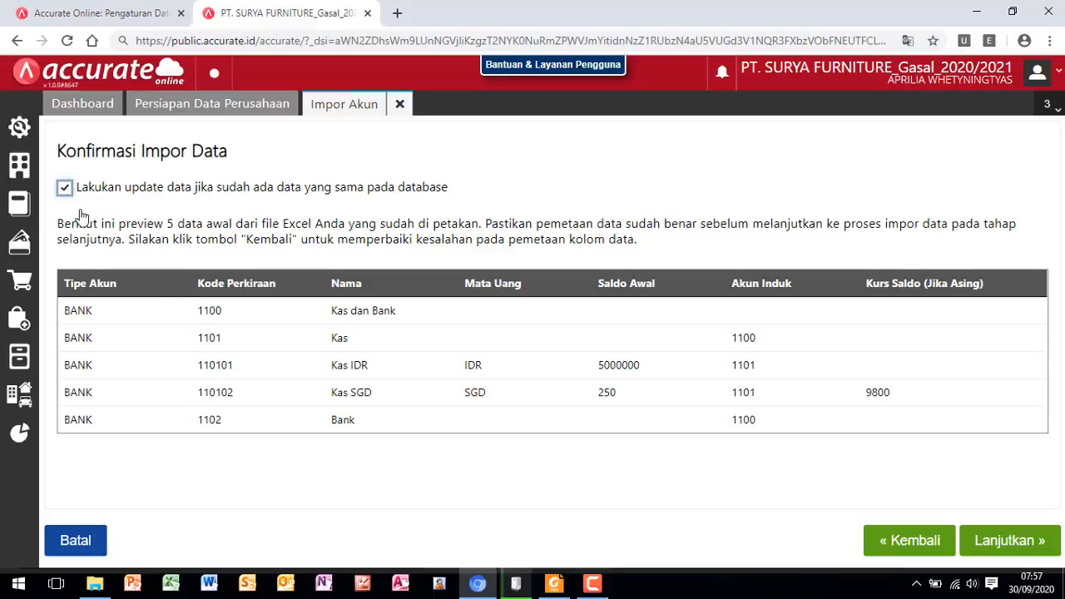
pyautogui.click(999, 547)
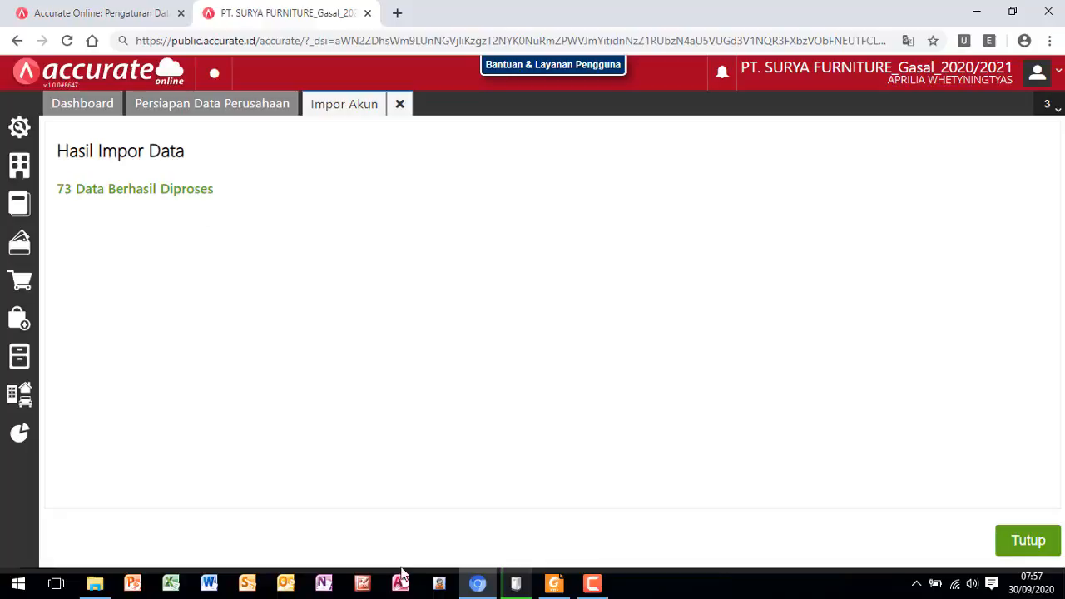
pyautogui.click(1030, 542)
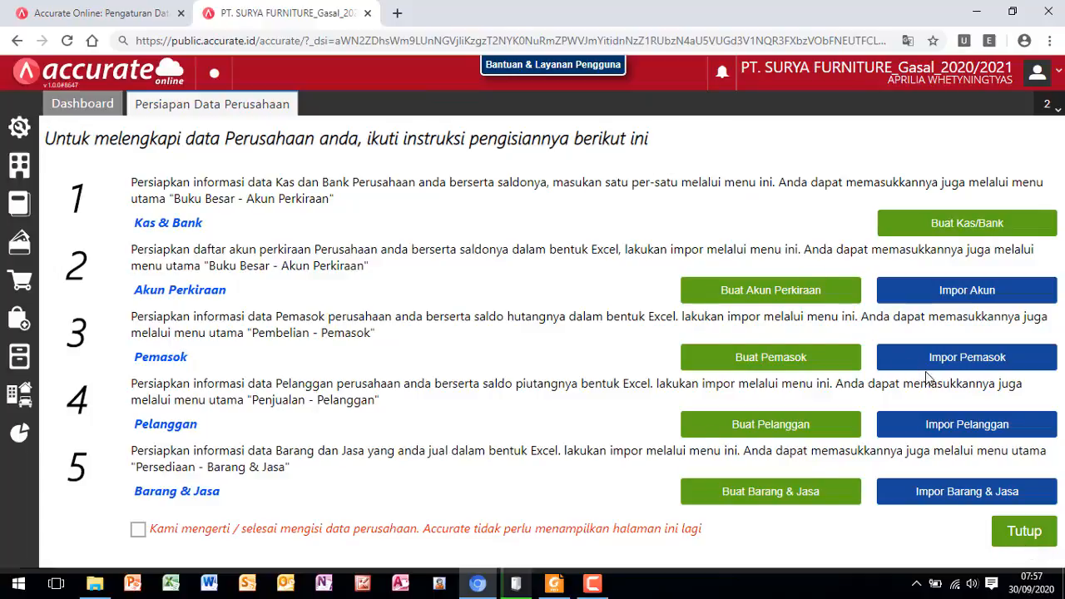
# - Open Impor Pemasok from the company data preparation page and choose 2.Daftar Pemasok as the import file
pyautogui.click(962, 364)
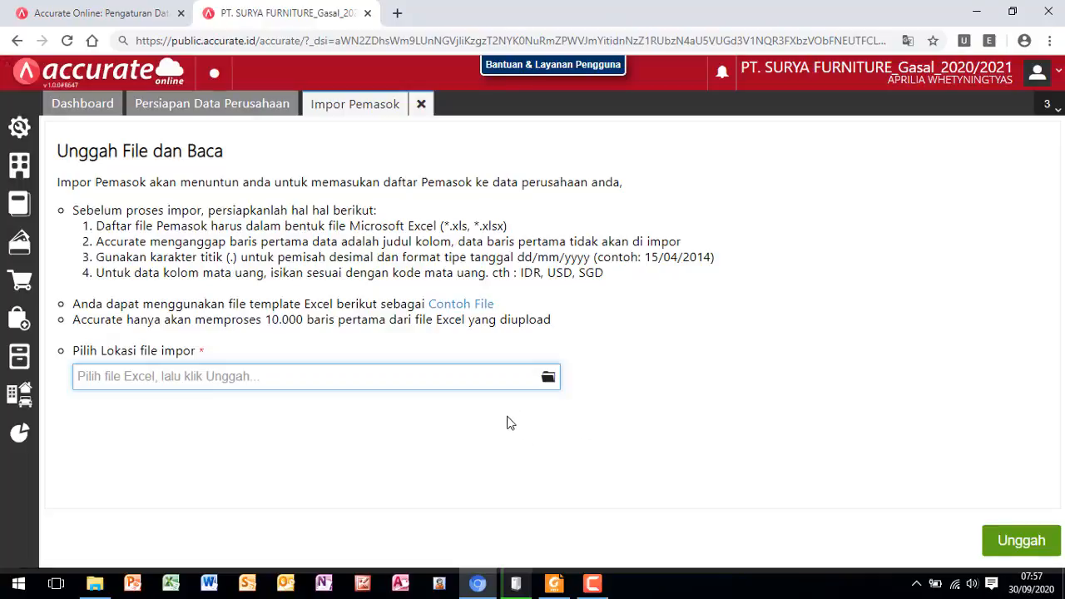
pyautogui.click(549, 379)
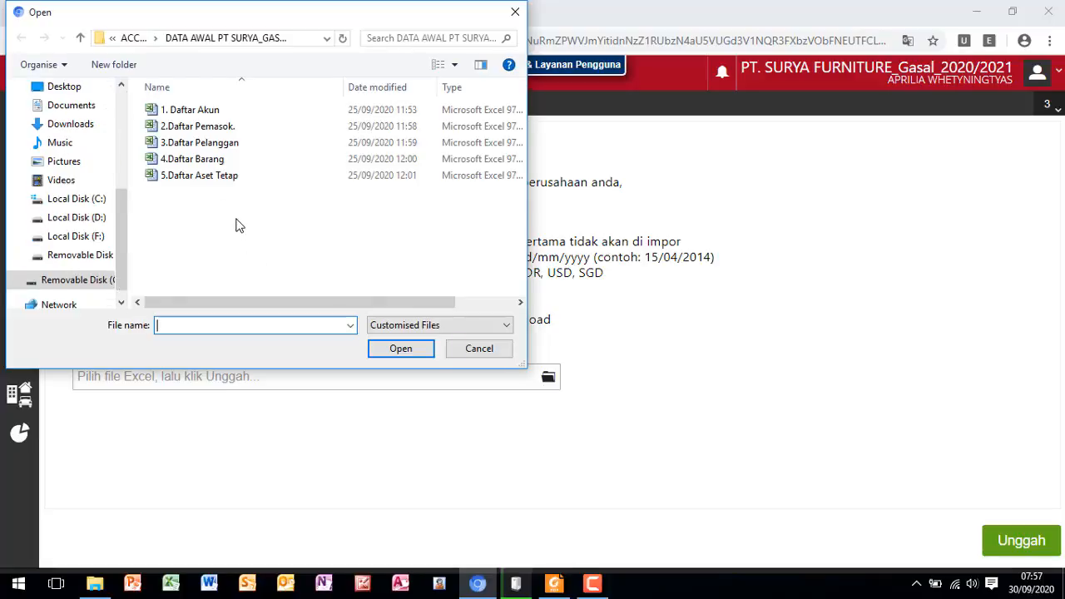
pyautogui.click(209, 132)
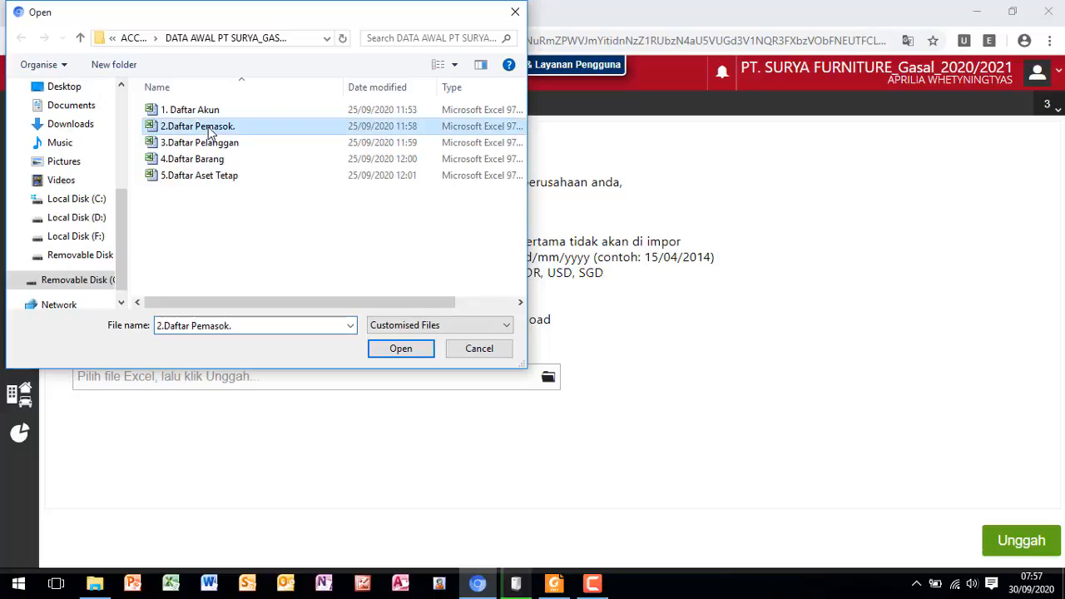
pyautogui.click(398, 353)
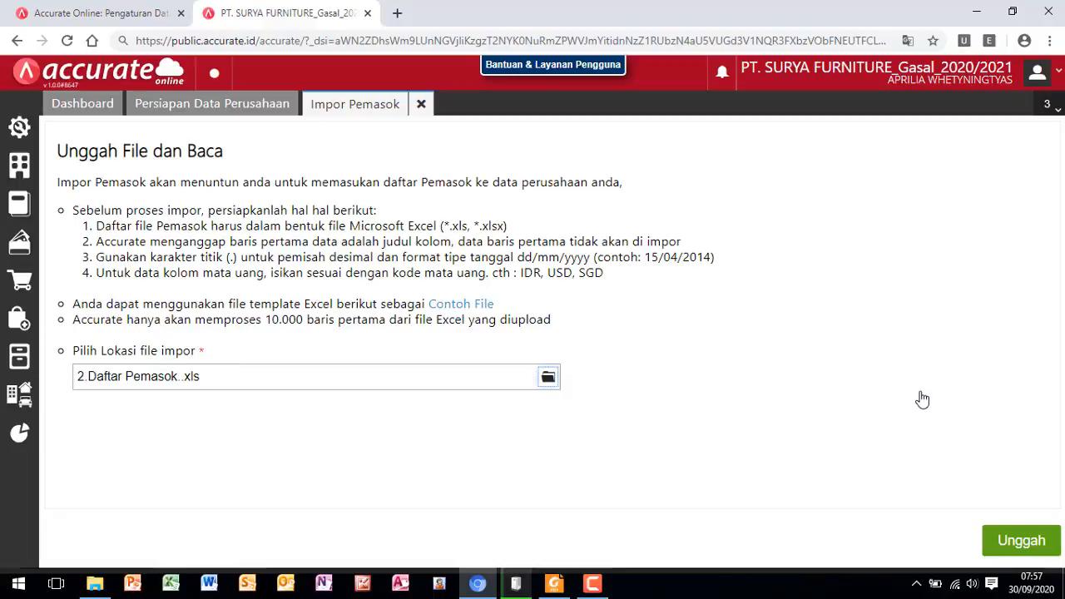
# - Upload and import the supplier list with the proposed column mapping, enabling data updates with opening balances saved as additional balances for existing matches
pyautogui.click(1021, 545)
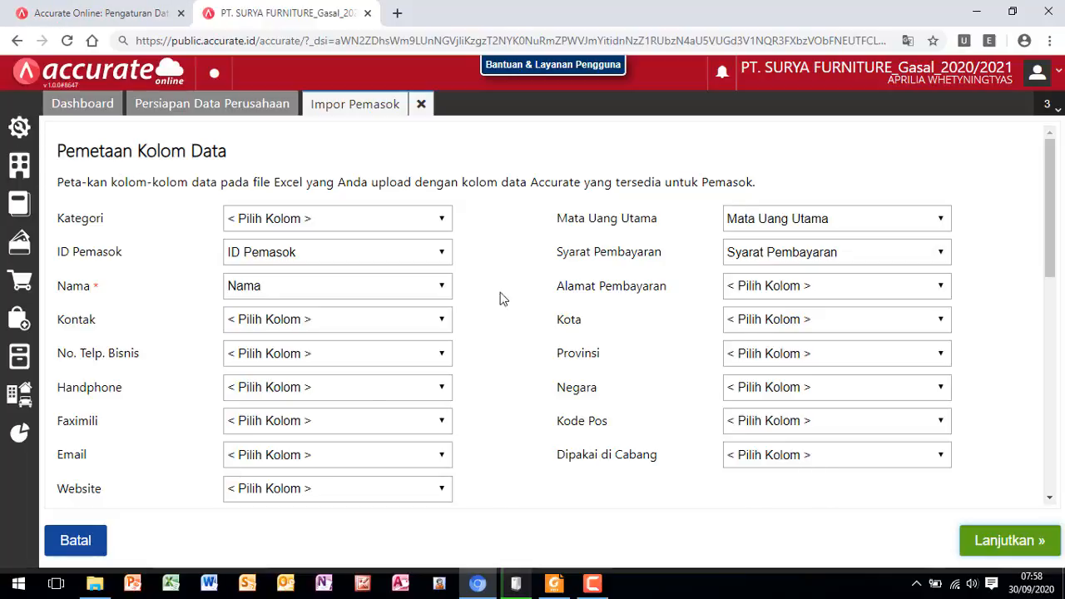
pyautogui.click(1004, 547)
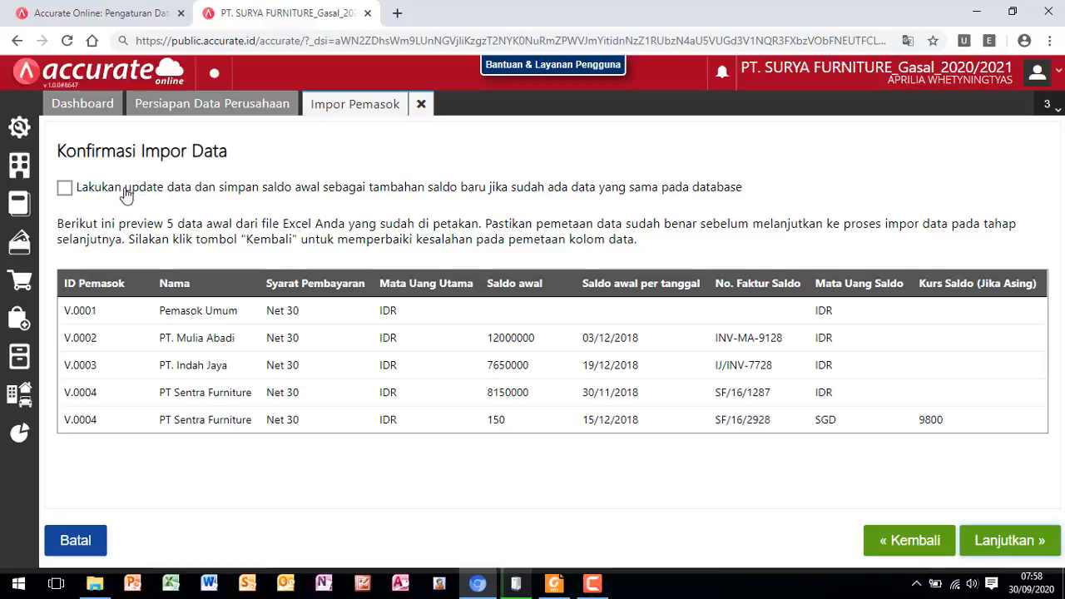
pyautogui.click(64, 189)
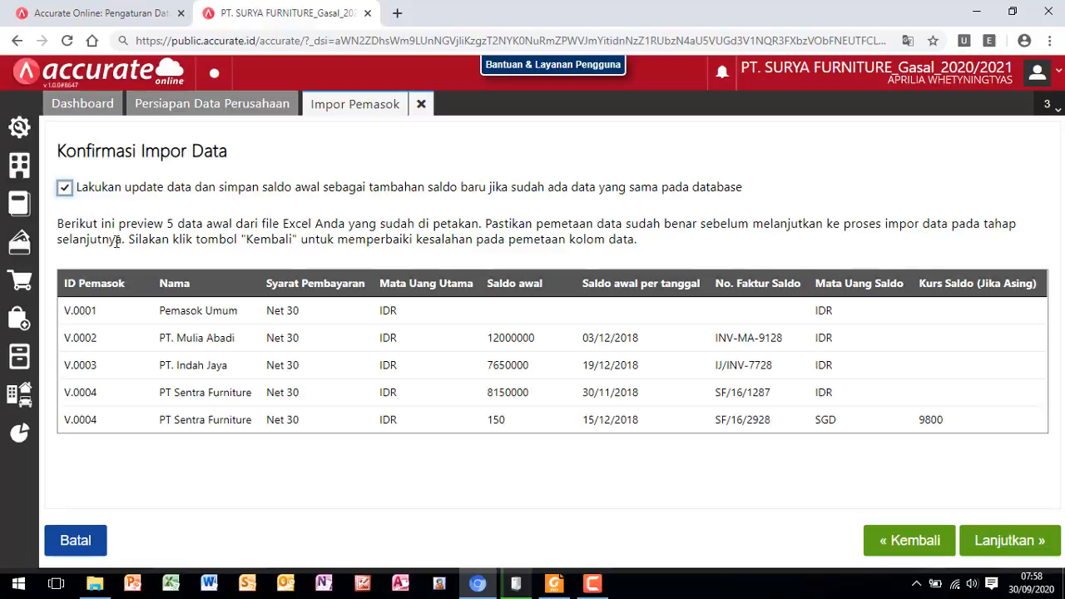
pyautogui.click(1008, 546)
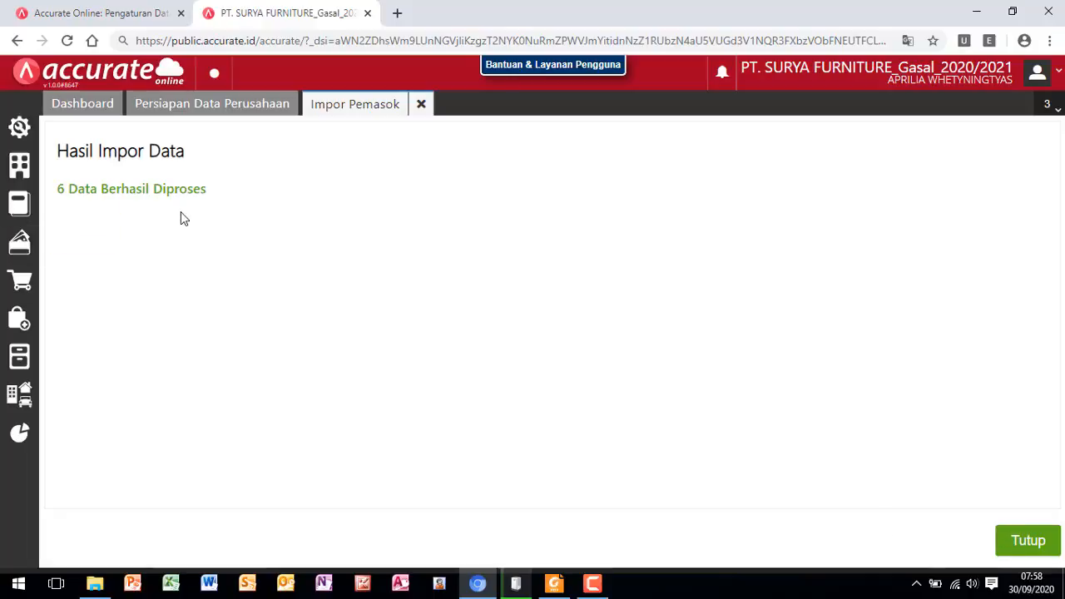
# - Switch to Foxit Reader and consult the module's Daftar Pemasok and Daftar Pelanggan tables with their import instructions
pyautogui.click(553, 589)
pyautogui.scroll(-3, 333, 336)
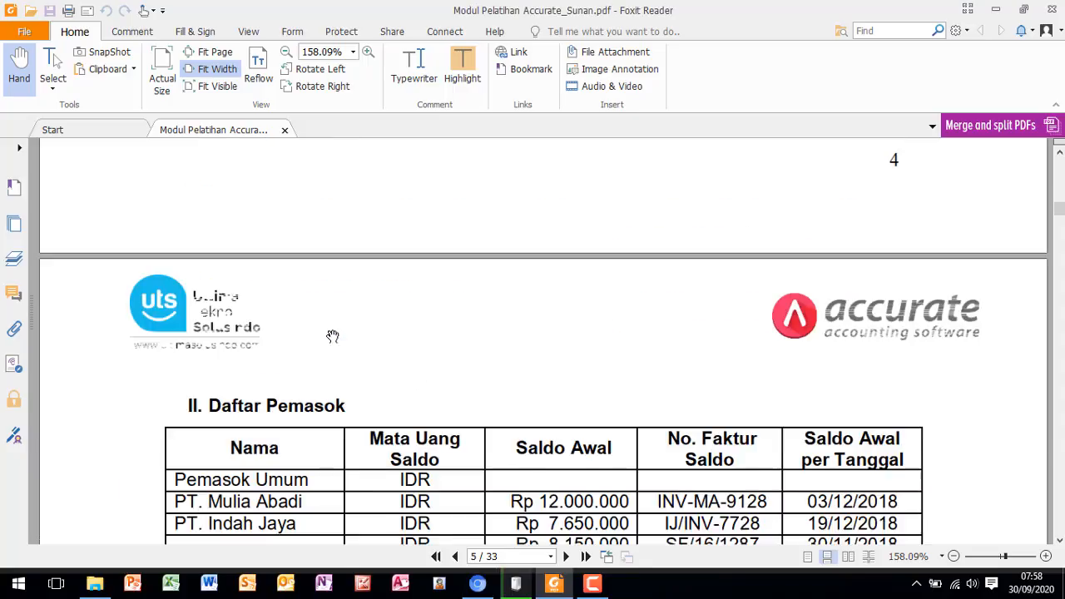
pyautogui.scroll(-3, 333, 337)
pyautogui.scroll(-1, 311, 348)
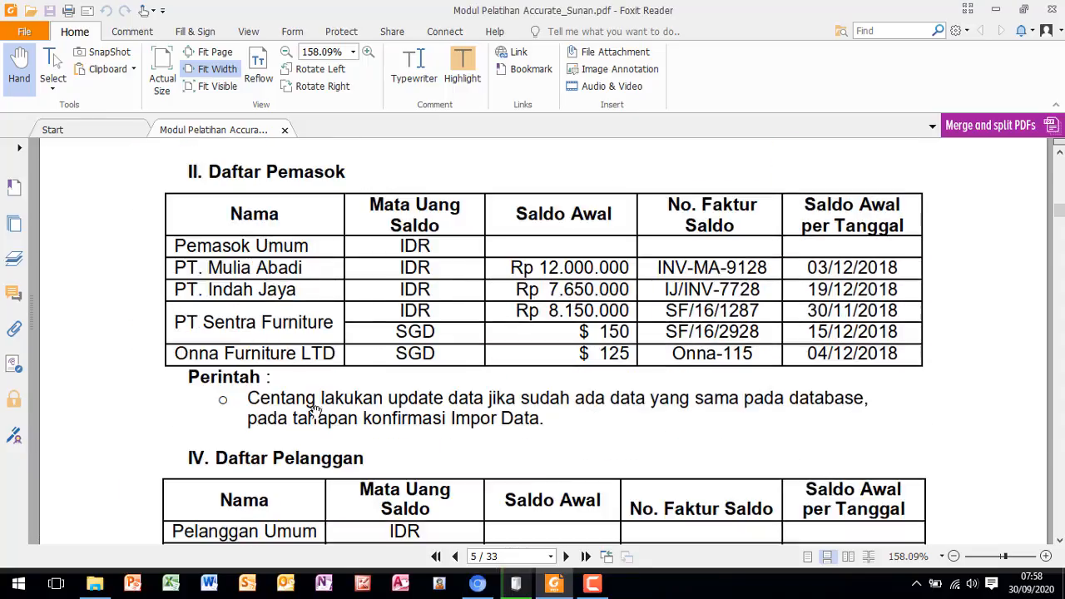
pyautogui.scroll(-4, 376, 413)
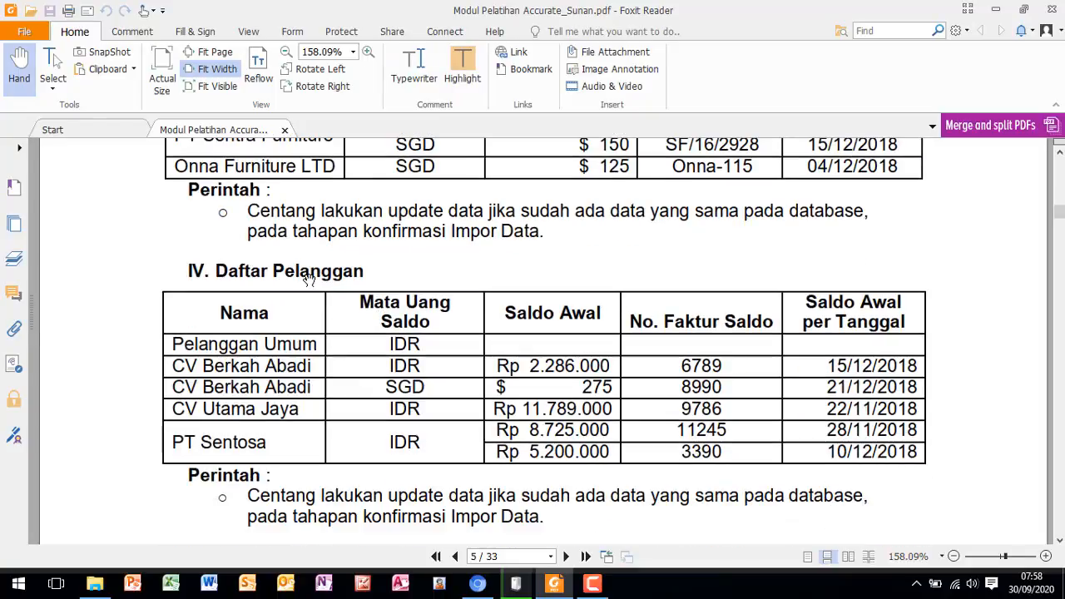
pyautogui.scroll(-2, 314, 283)
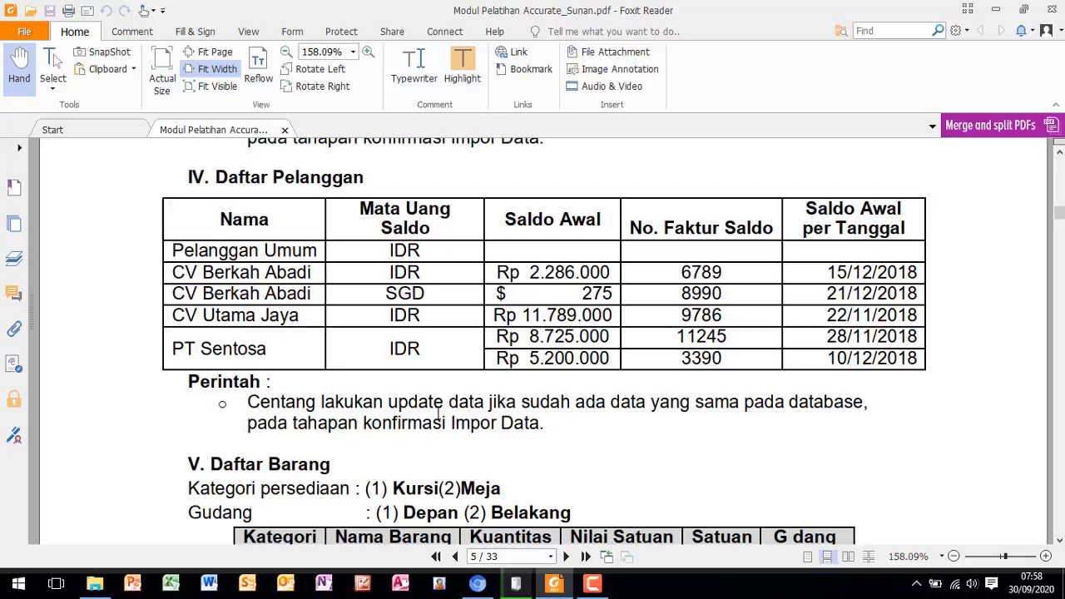
# - Switch back to Accurate Online, close the supplier import, and open Impor Pelanggan with 3.Daftar Pelanggan as the import file
pyautogui.click(479, 586)
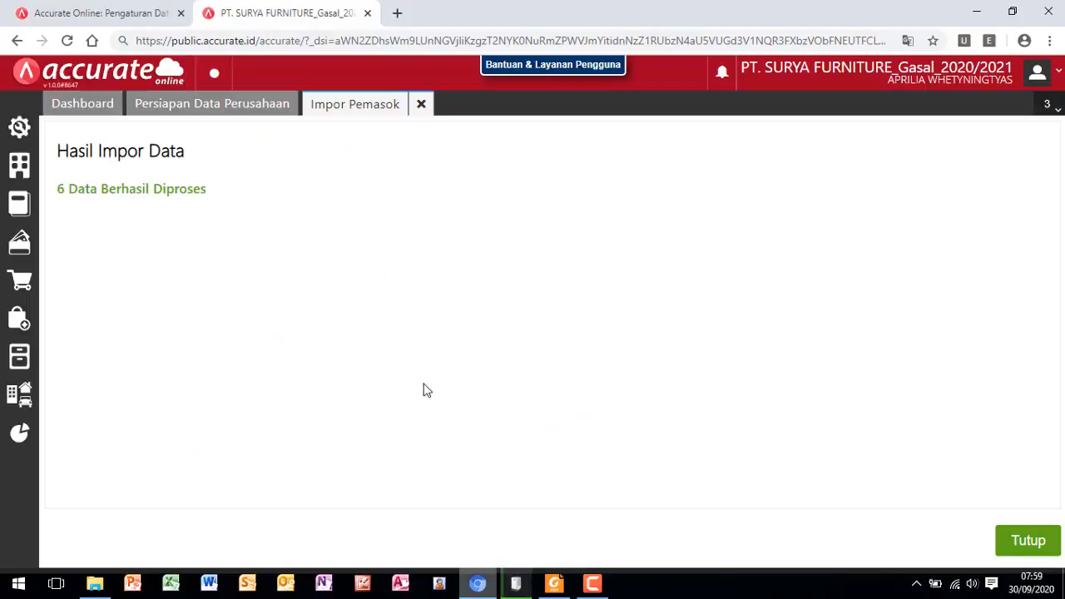
pyautogui.click(1027, 543)
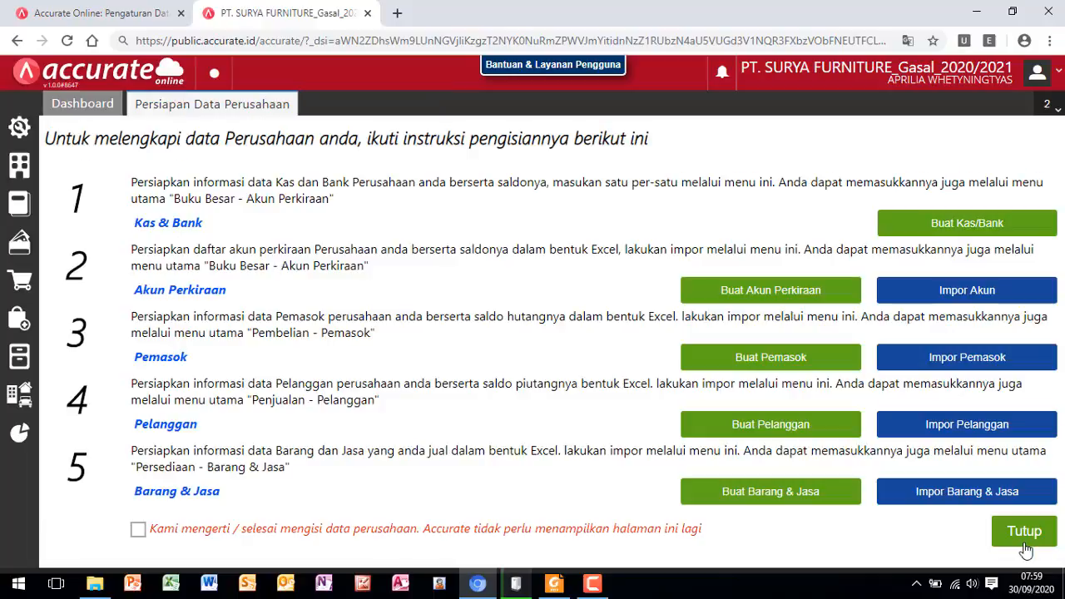
pyautogui.click(961, 427)
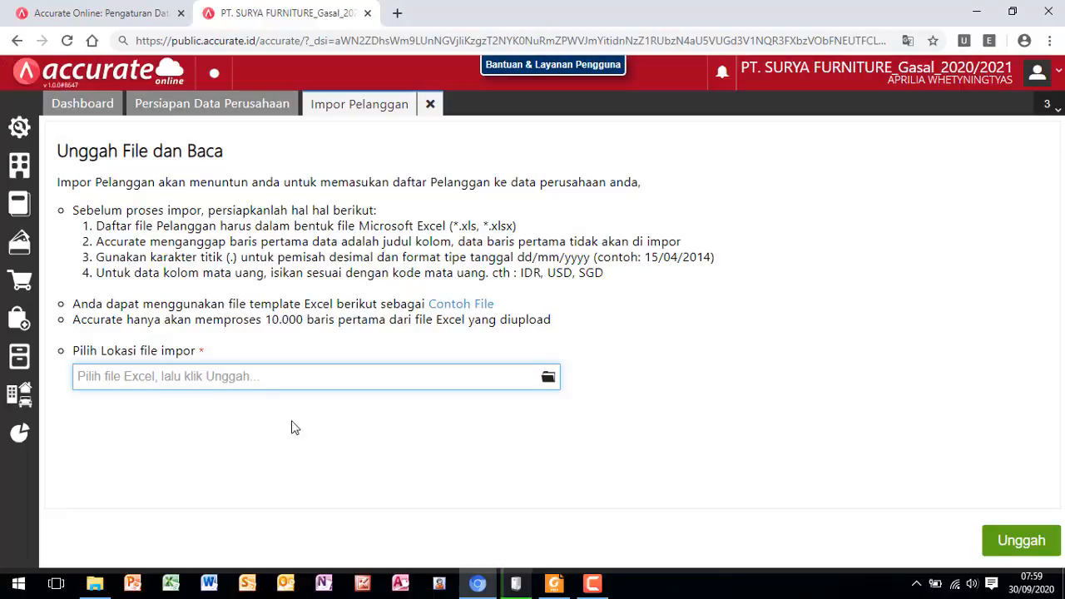
pyautogui.click(549, 380)
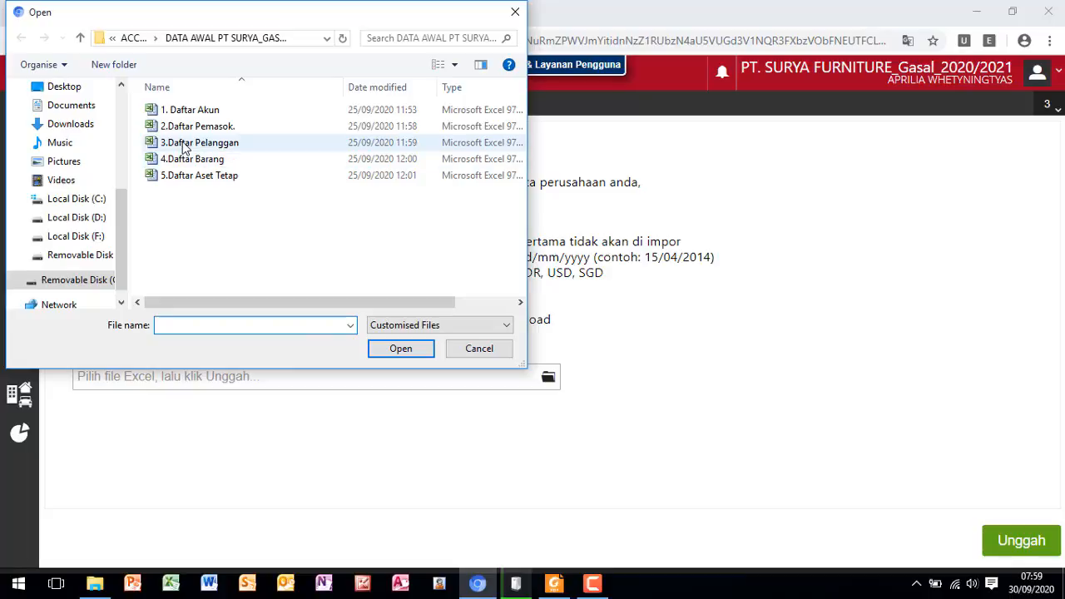
pyautogui.click(230, 148)
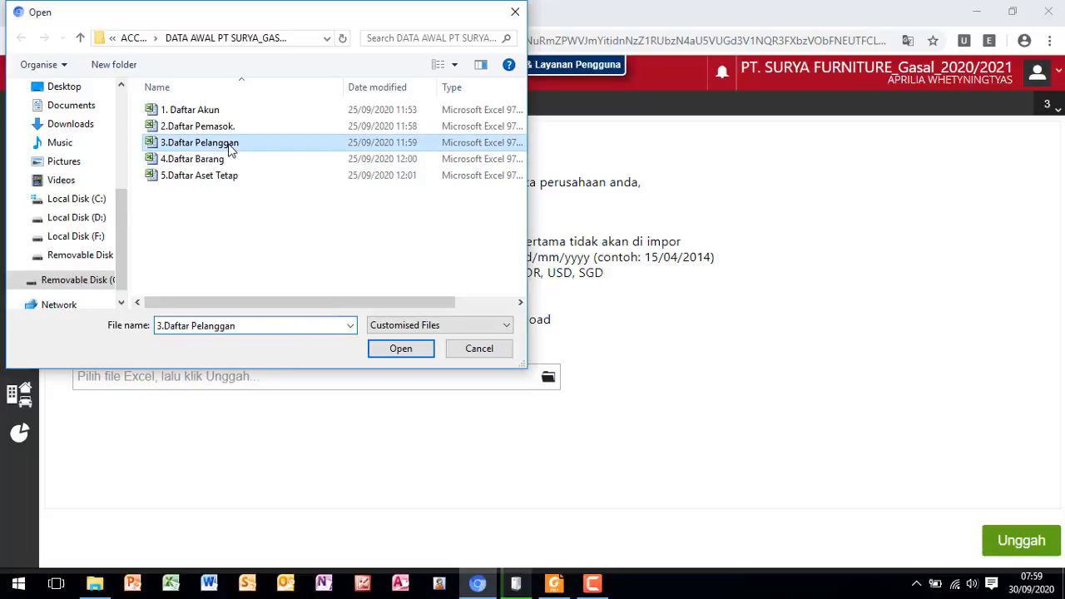
pyautogui.click(400, 349)
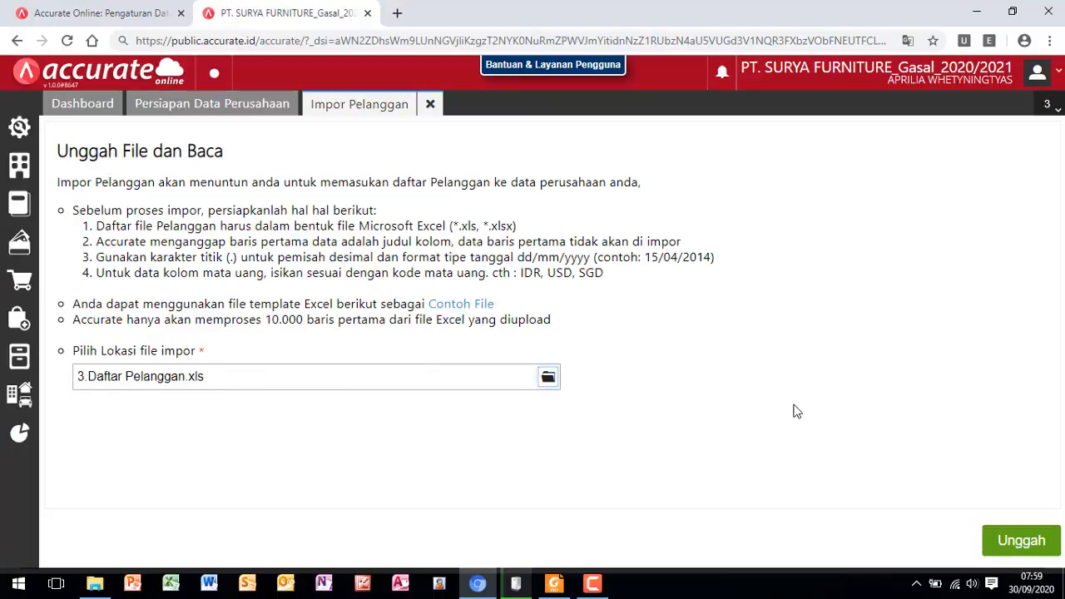
# - Upload and import the customer list with the proposed column mapping, enabling data updates with opening balances added for existing matches, and close the import
pyautogui.click(1020, 546)
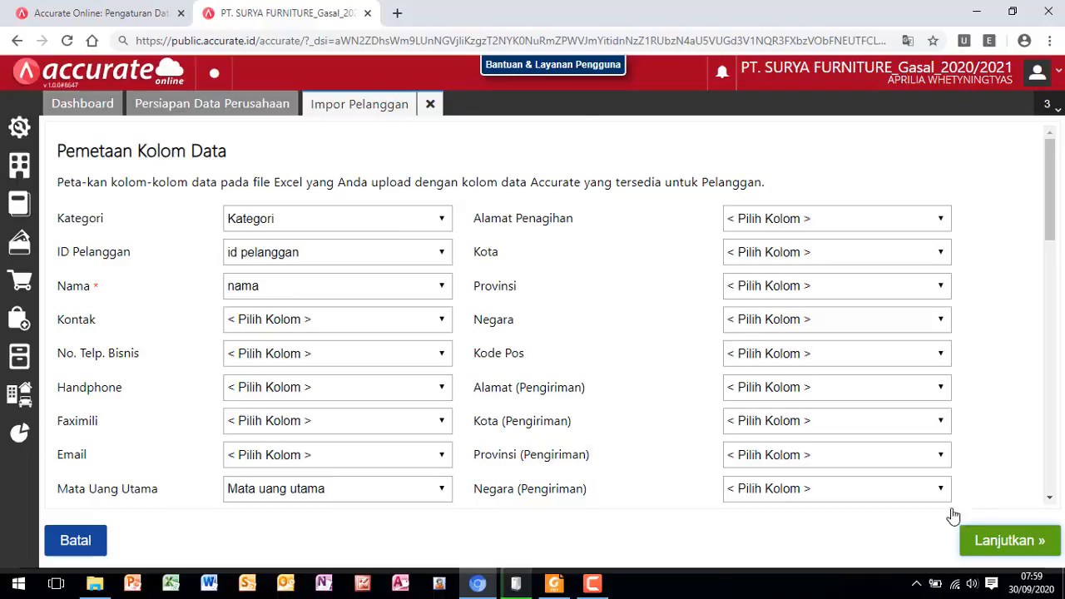
pyautogui.click(1010, 543)
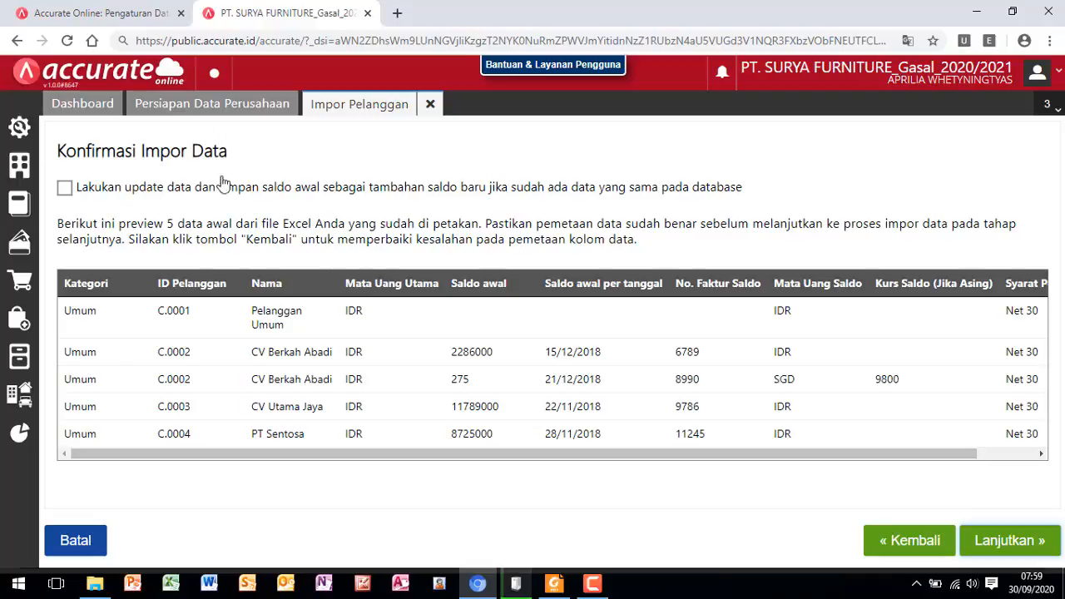
pyautogui.click(65, 191)
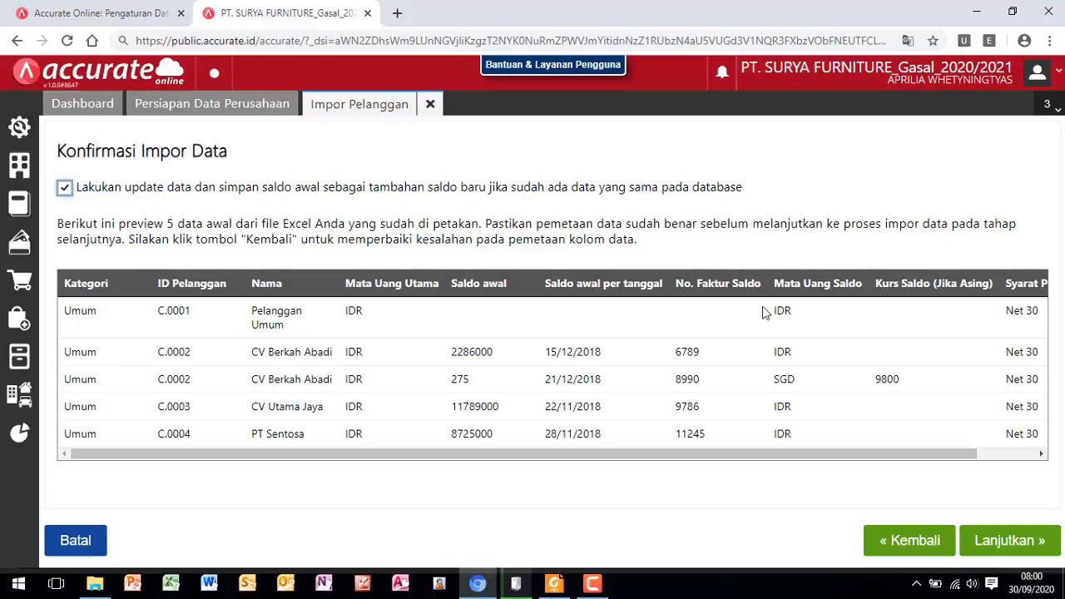
pyautogui.click(1004, 545)
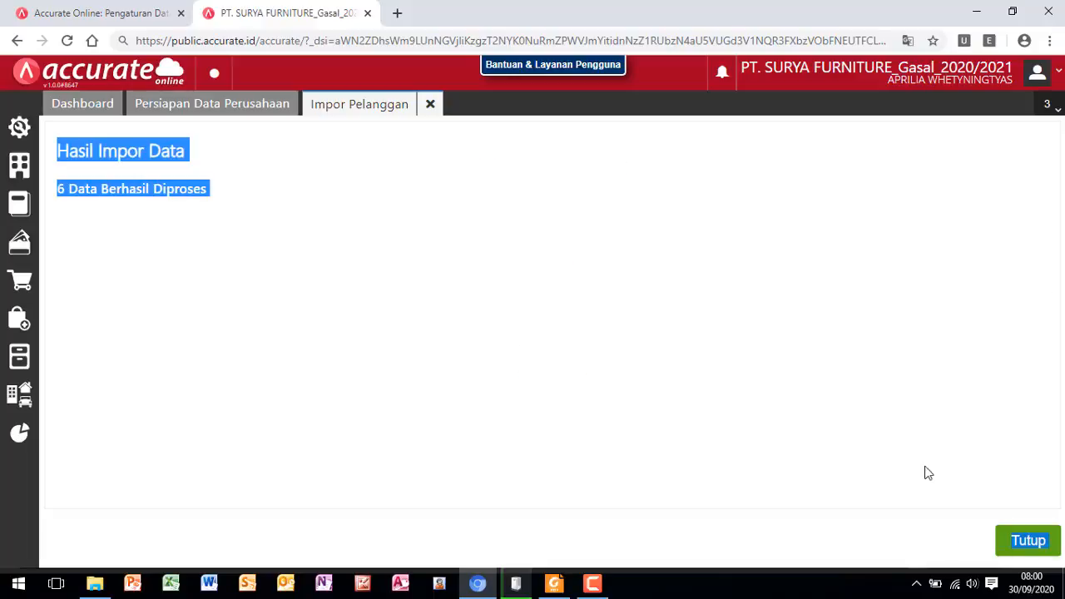
pyautogui.click(299, 236)
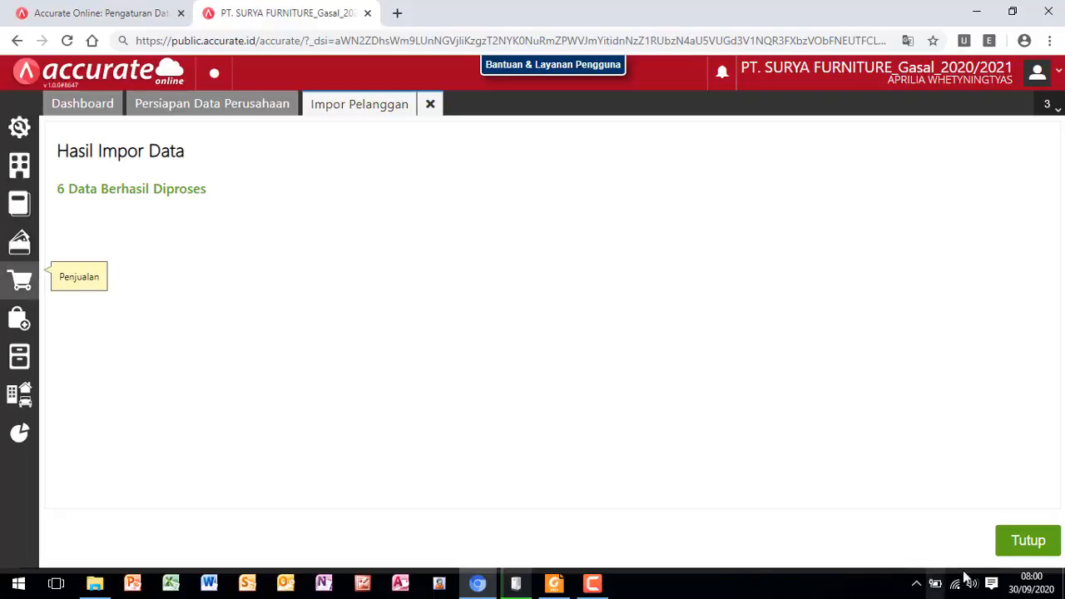
pyautogui.click(1027, 543)
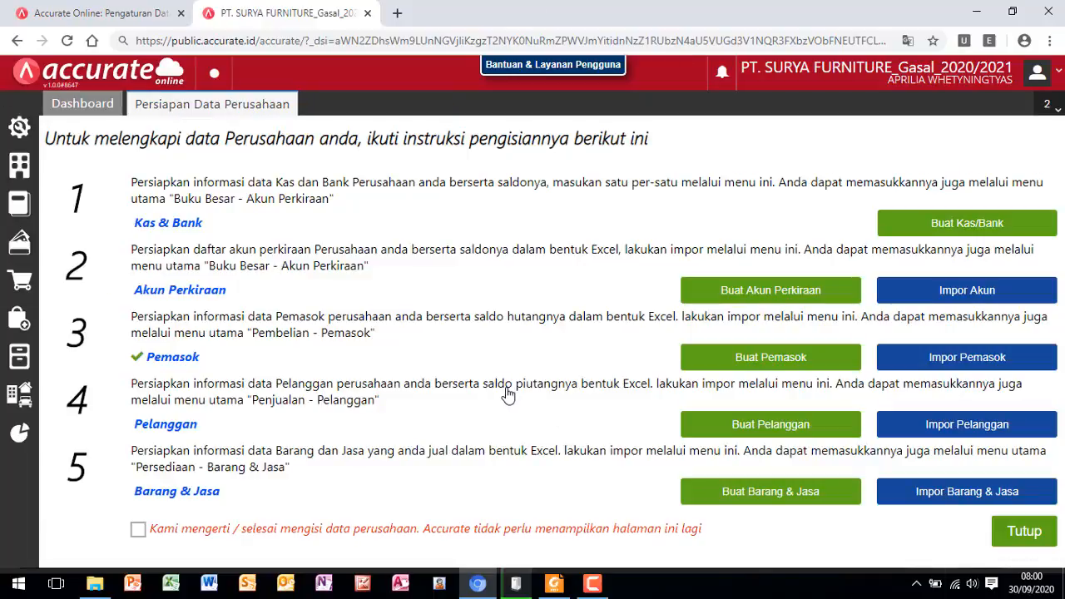
# - Switch to Foxit Reader and consult the module's Daftar Barang section for item categories, warehouses, item table and import instructions
pyautogui.click(555, 586)
pyautogui.scroll(-1, 515, 403)
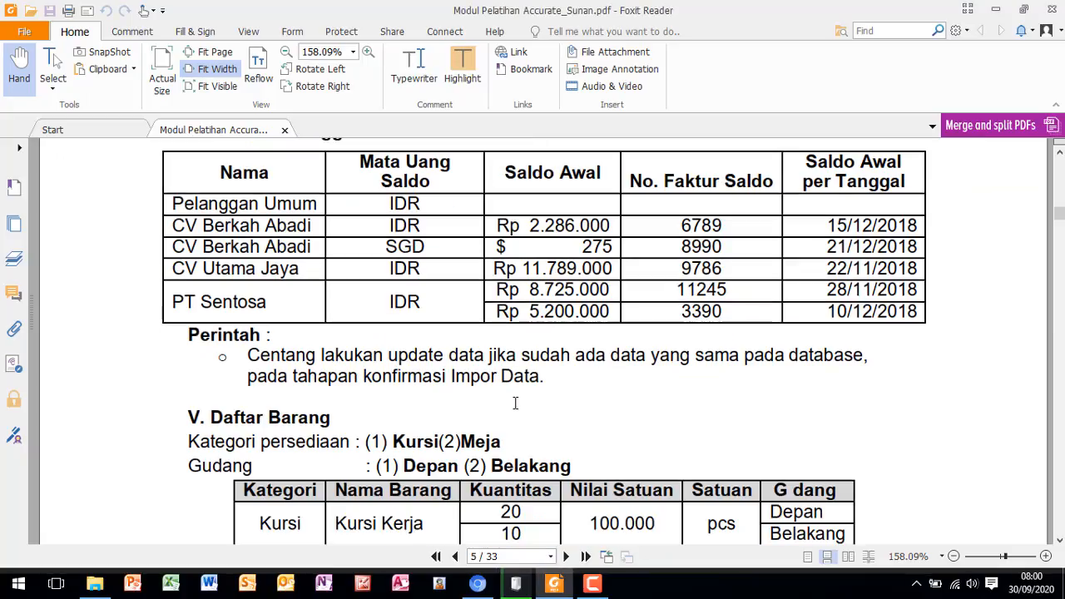
pyautogui.scroll(1, 515, 402)
pyautogui.scroll(-4, 463, 365)
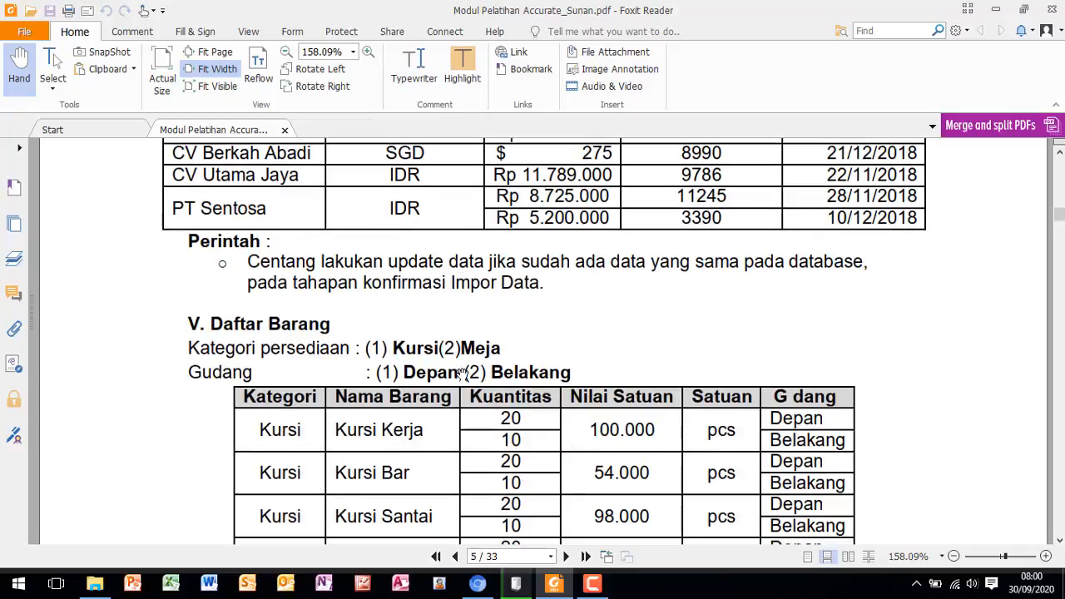
pyautogui.scroll(-2, 341, 351)
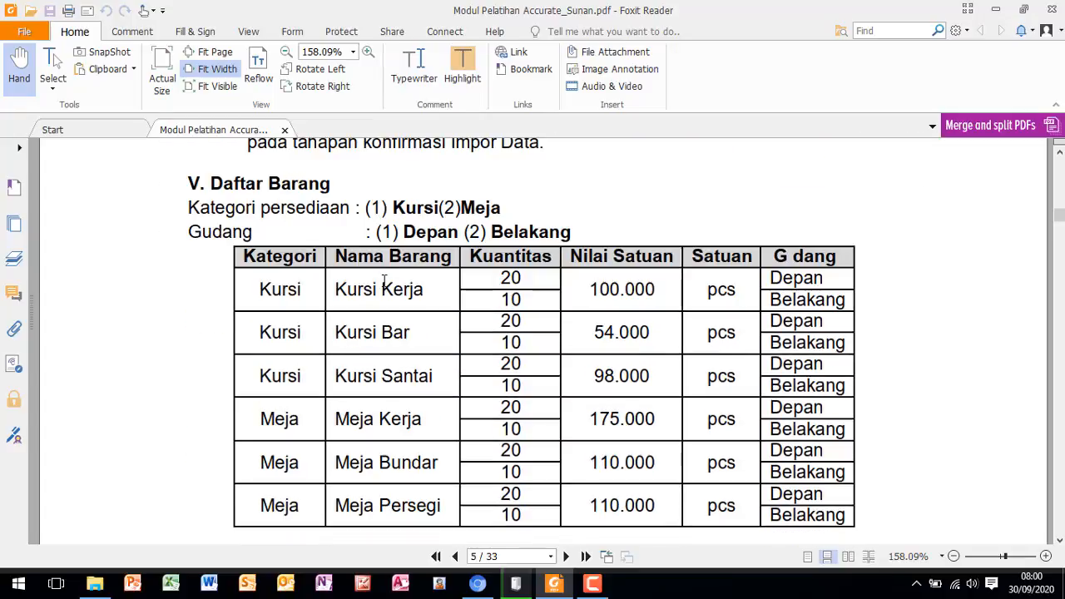
pyautogui.scroll(-1, 377, 290)
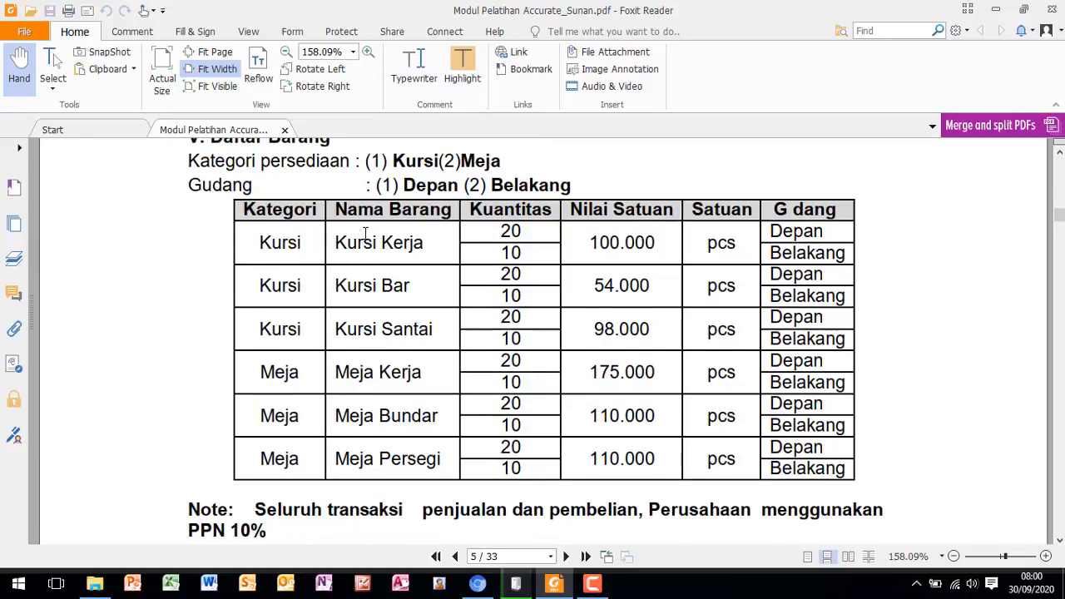
pyautogui.scroll(1, 365, 234)
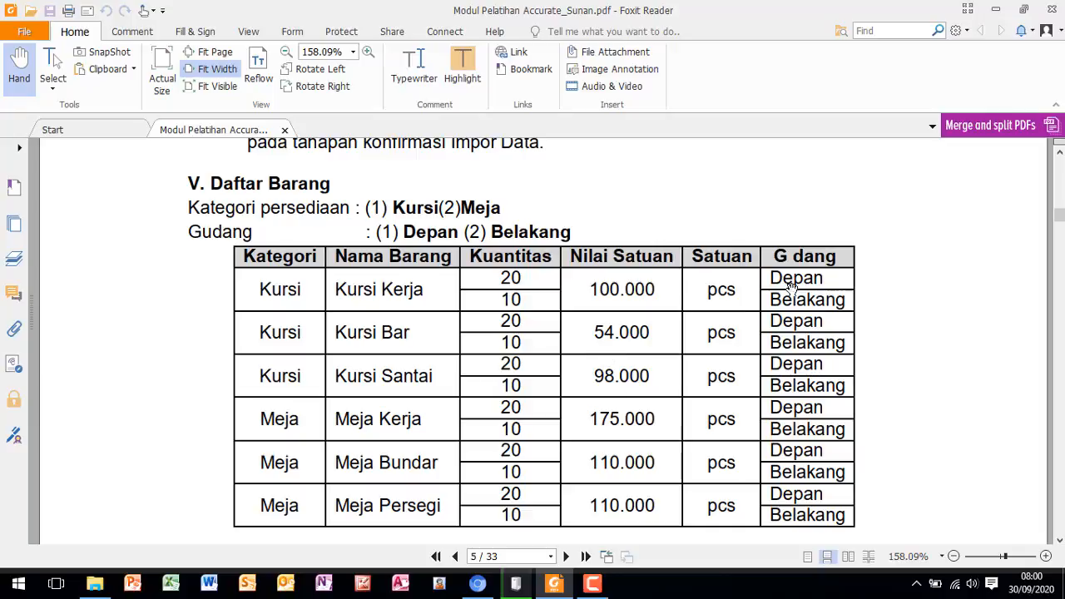
pyautogui.scroll(-1, 618, 389)
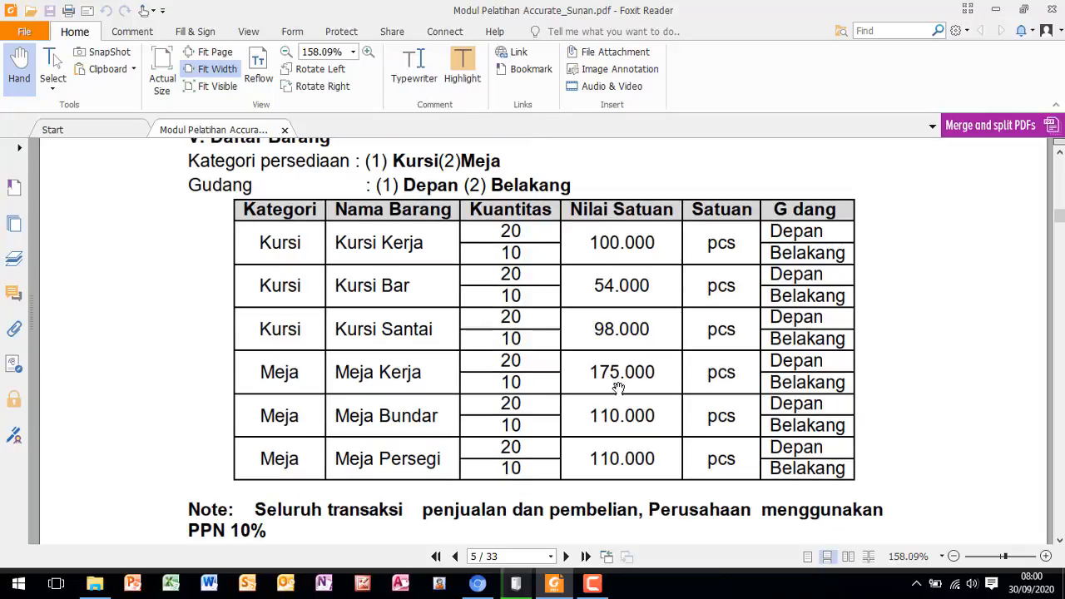
pyautogui.scroll(-3, 619, 387)
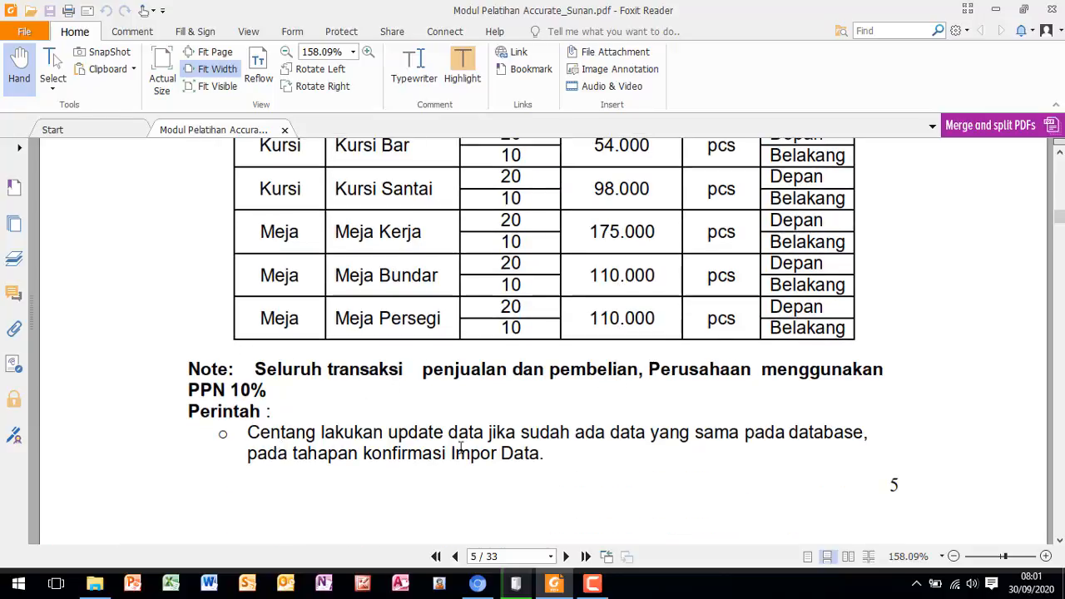
pyautogui.scroll(5, 457, 441)
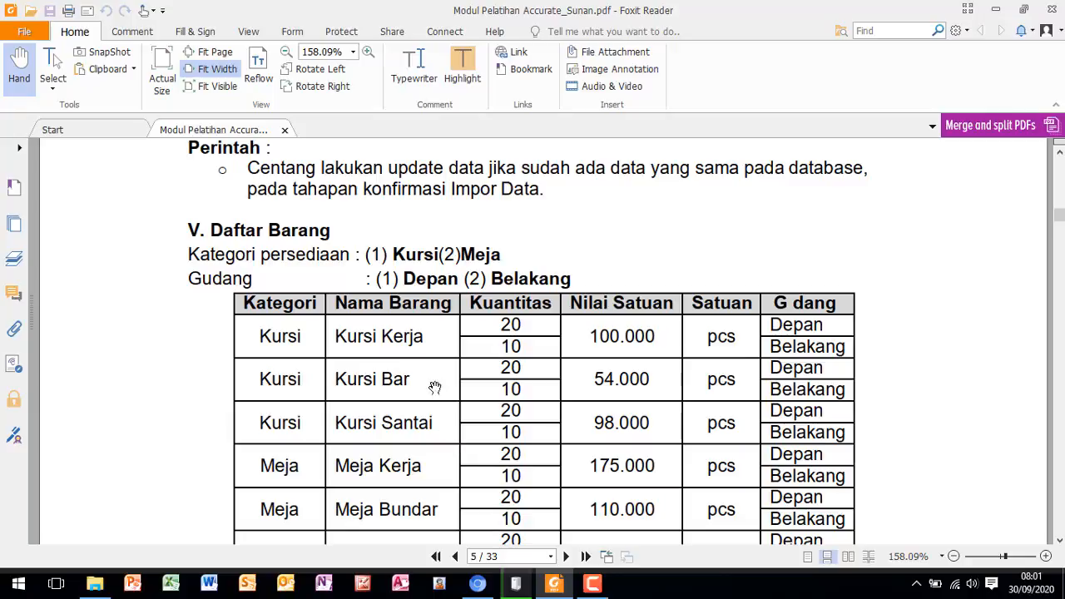
pyautogui.click(478, 587)
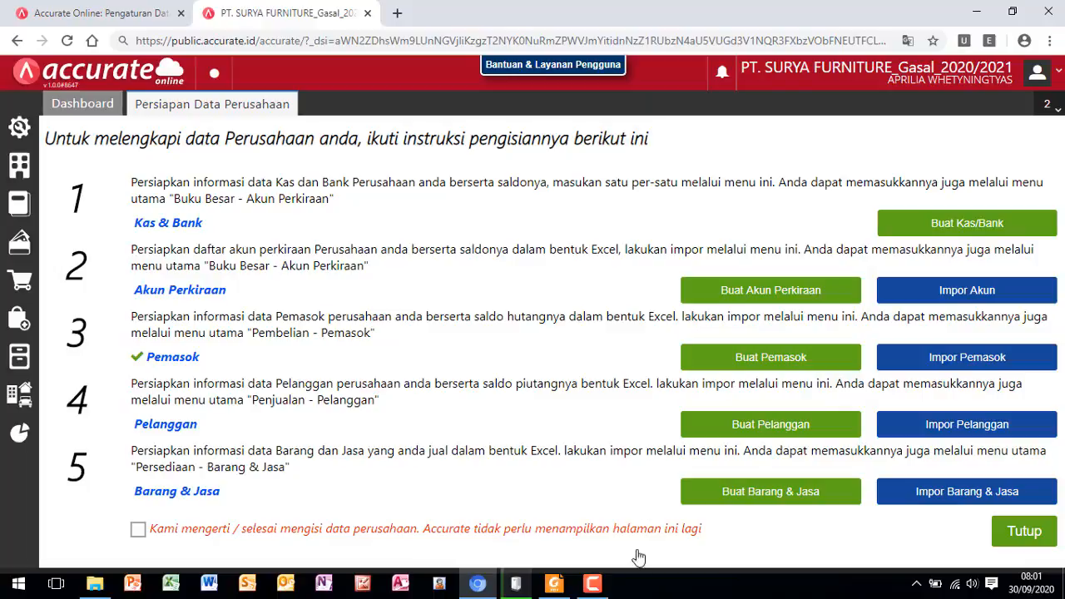
pyautogui.click(556, 586)
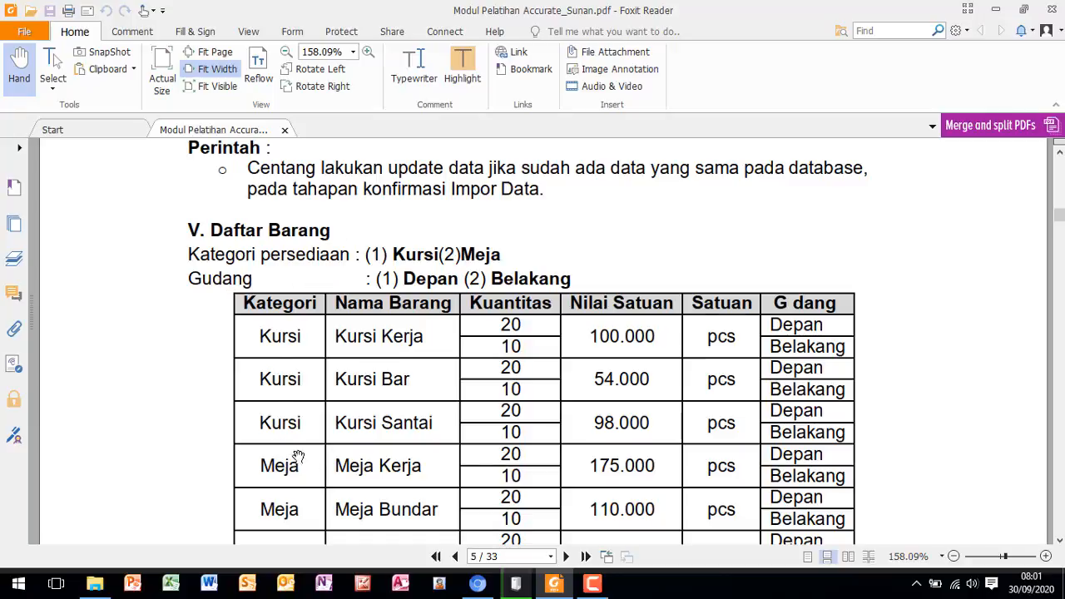
# - Switch back to Accurate Online and create a warehouse named Depan in the inventory module's Gudang form
pyautogui.click(483, 591)
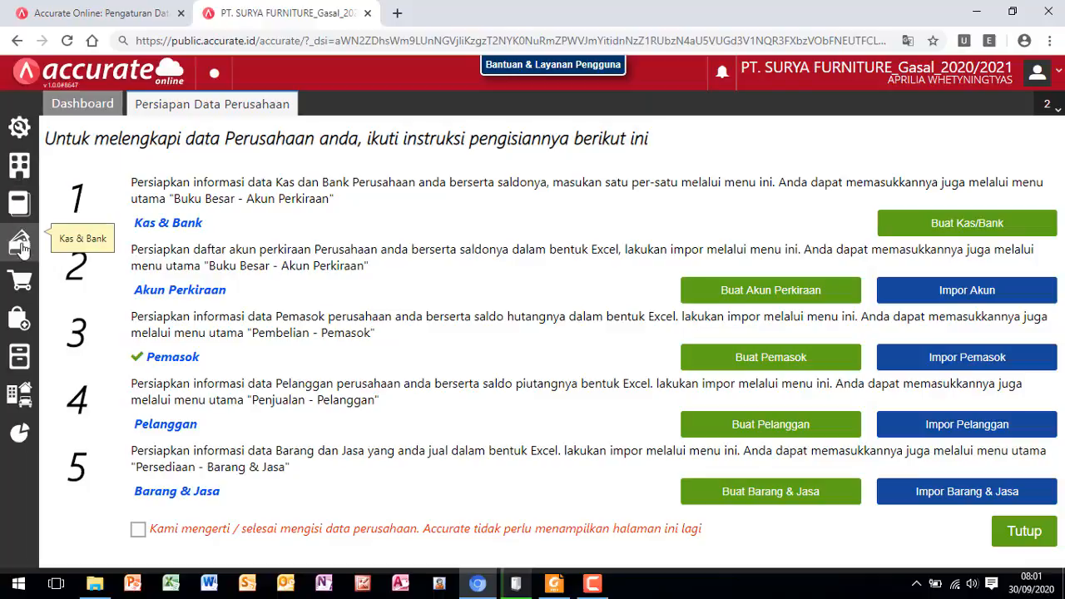
pyautogui.click(19, 358)
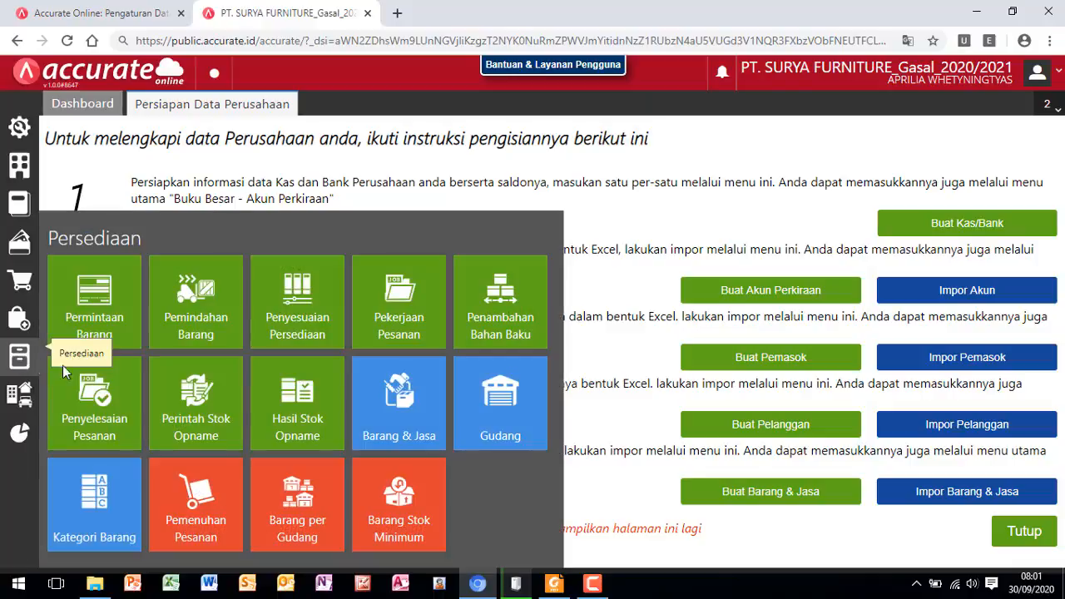
pyautogui.click(511, 424)
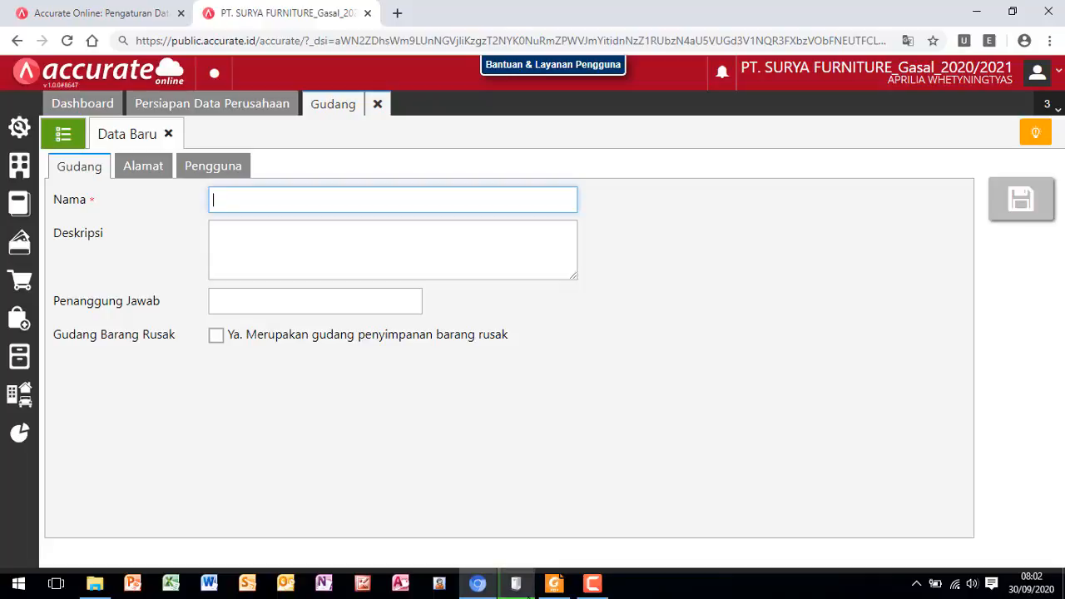
pyautogui.moveTo(516, 584)
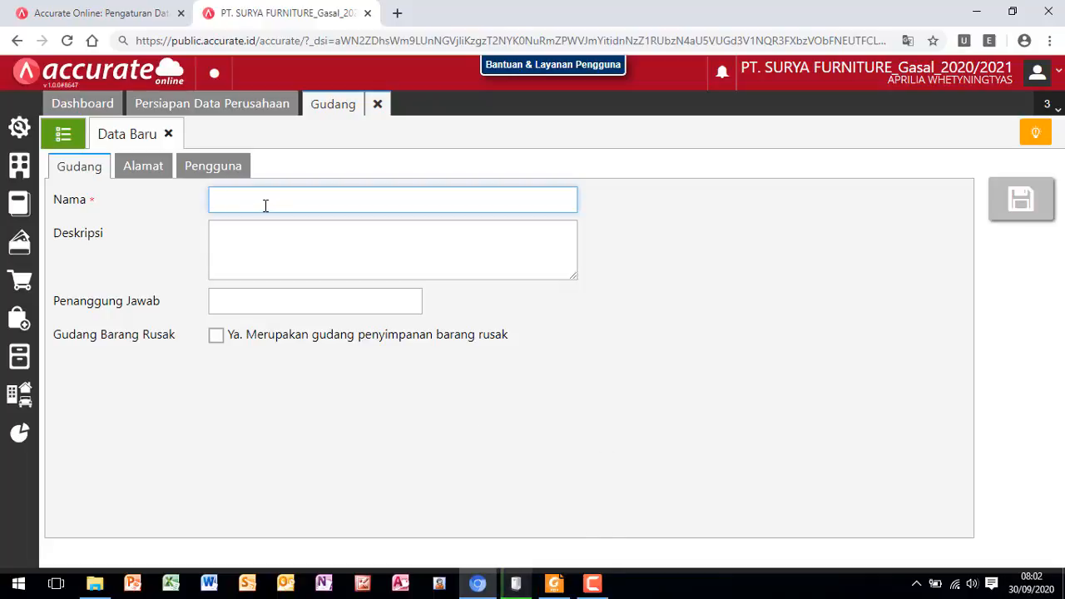
pyautogui.write('d')
pyautogui.write('De')
pyautogui.write('pan')
pyautogui.click(1023, 202)
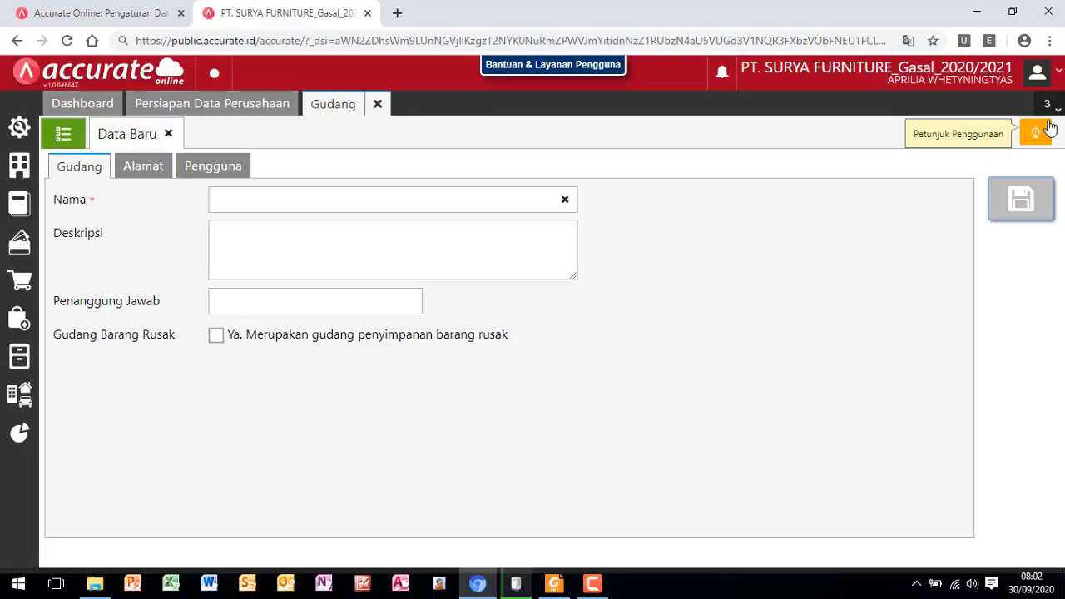
# - Create a second warehouse named Belakang, save it, and close the Gudang form
pyautogui.click(227, 200)
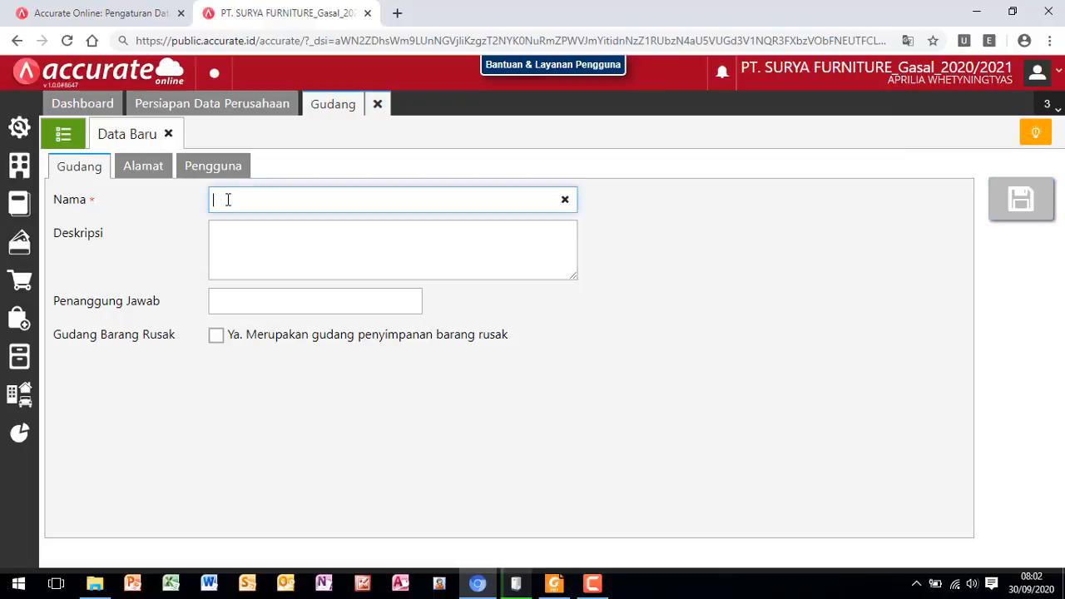
pyautogui.write('Belakang')
pyautogui.click(1018, 207)
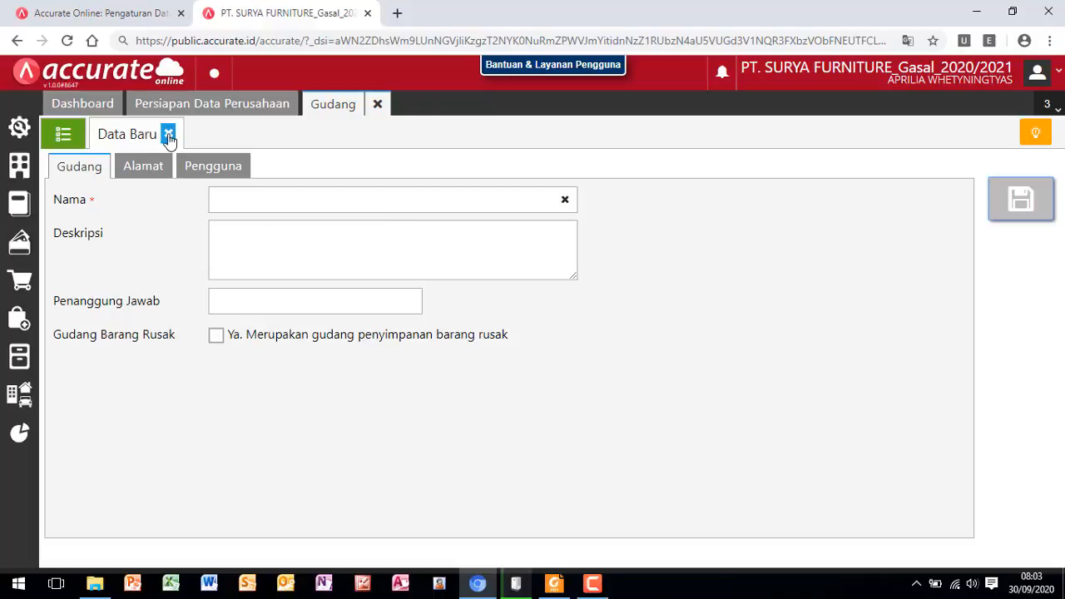
pyautogui.click(382, 112)
pyautogui.click(382, 112)
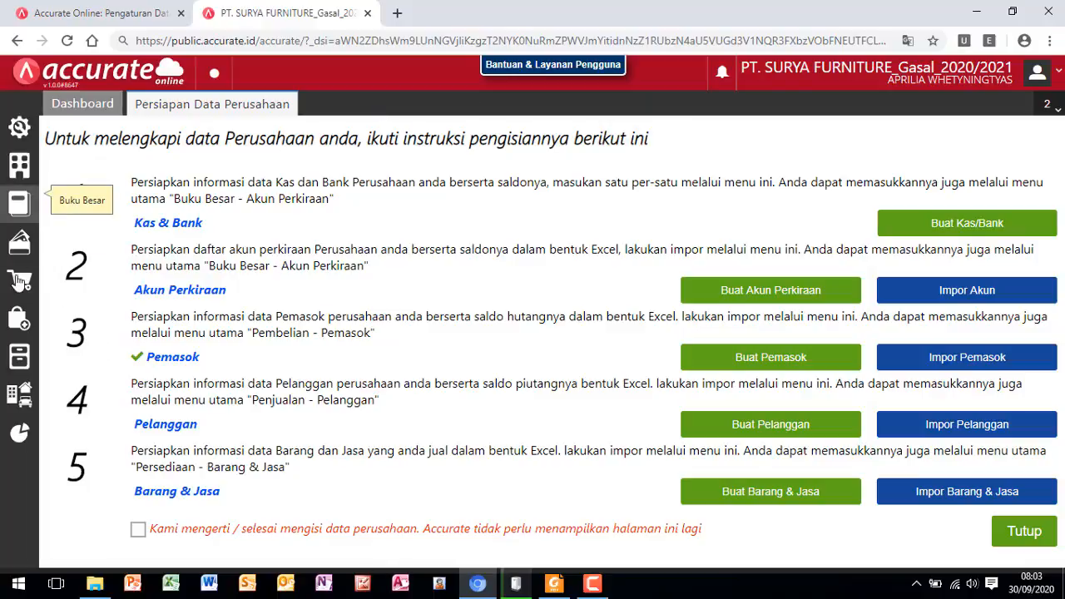
# - Open Kategori Barang in the inventory module and save a new item category named Kursi
pyautogui.click(20, 359)
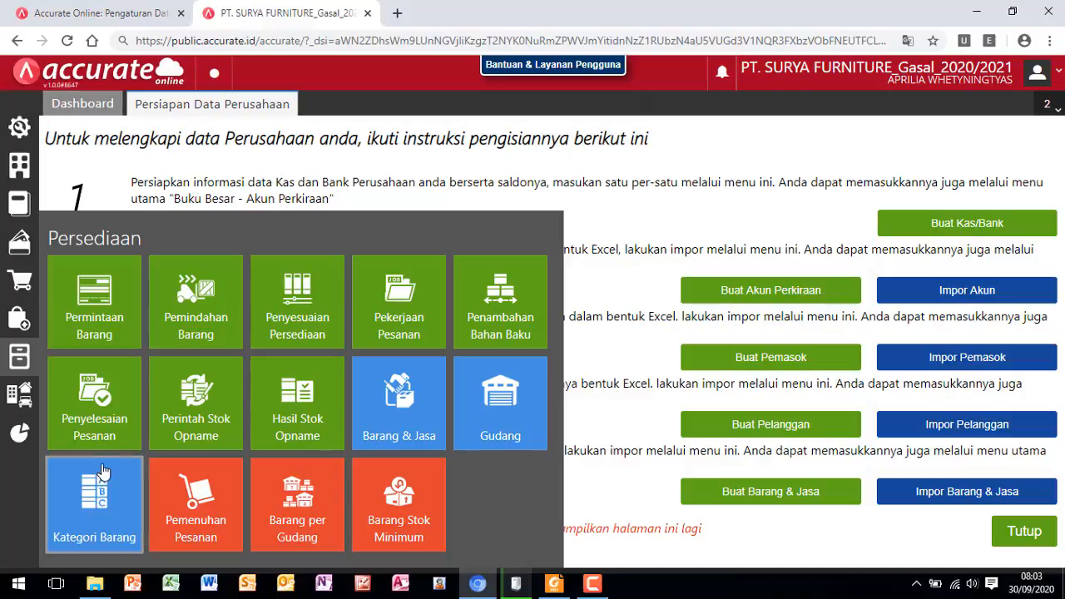
pyautogui.click(102, 516)
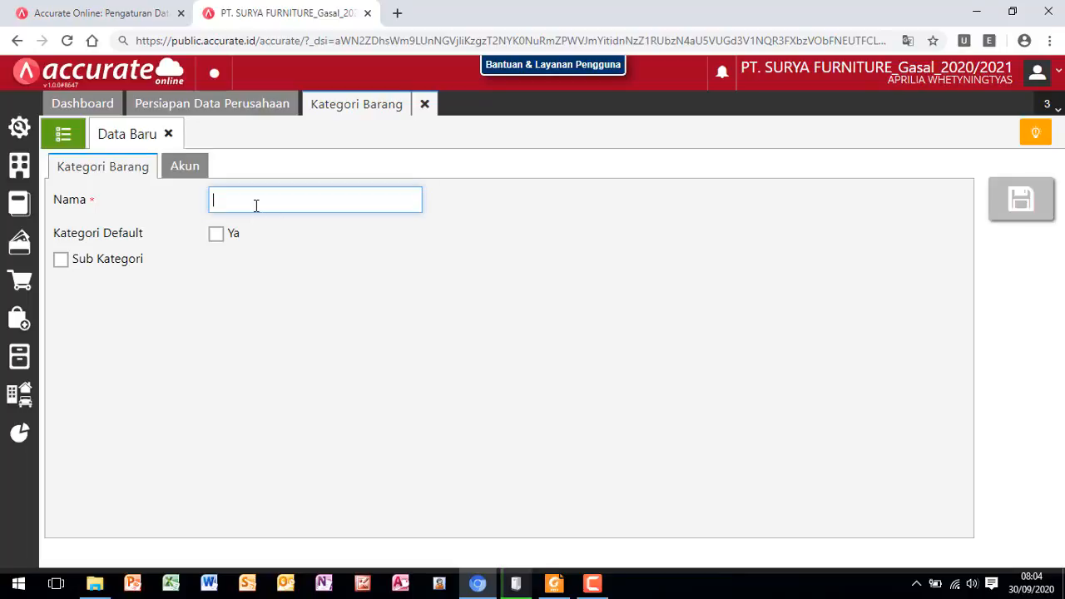
pyautogui.write('Kursi')
pyautogui.click(1021, 207)
# - Save another item category named Meja, check the category list, and close Kategori Barang
pyautogui.write('Meja')
pyautogui.click(1015, 206)
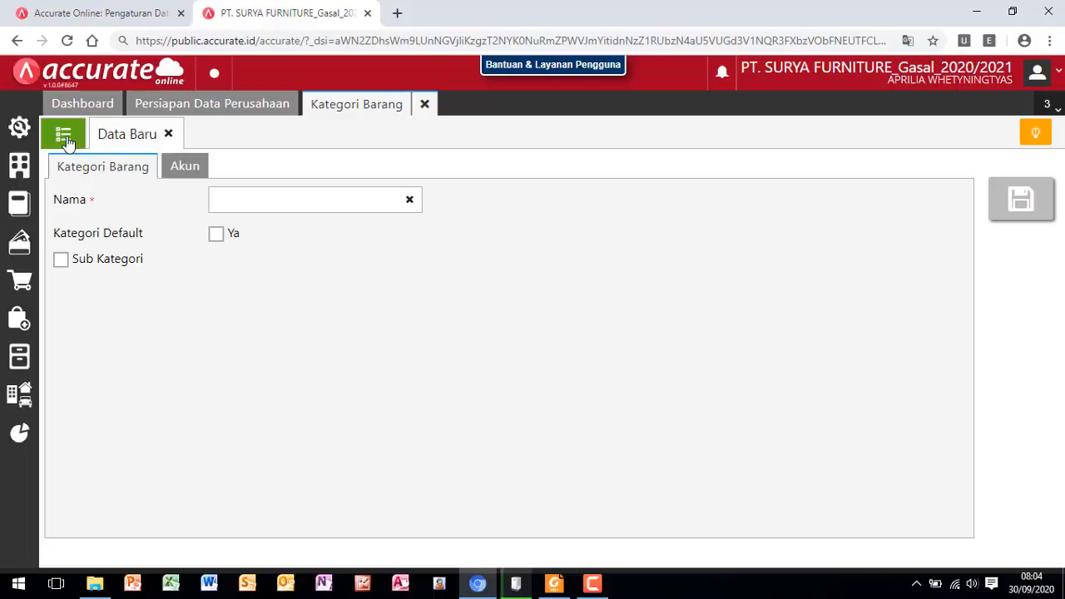
pyautogui.click(63, 135)
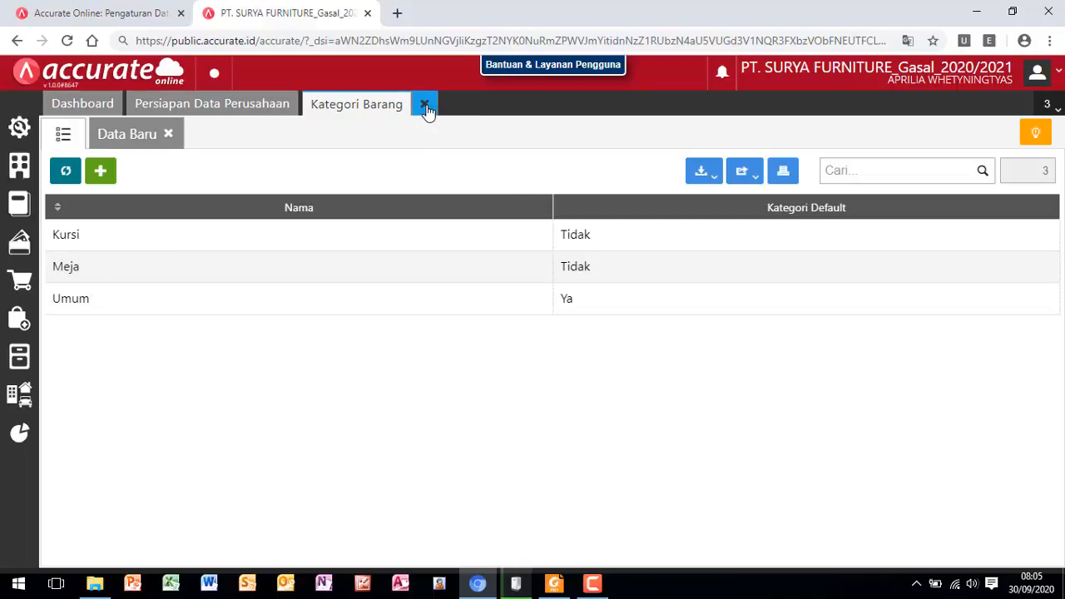
pyautogui.click(425, 106)
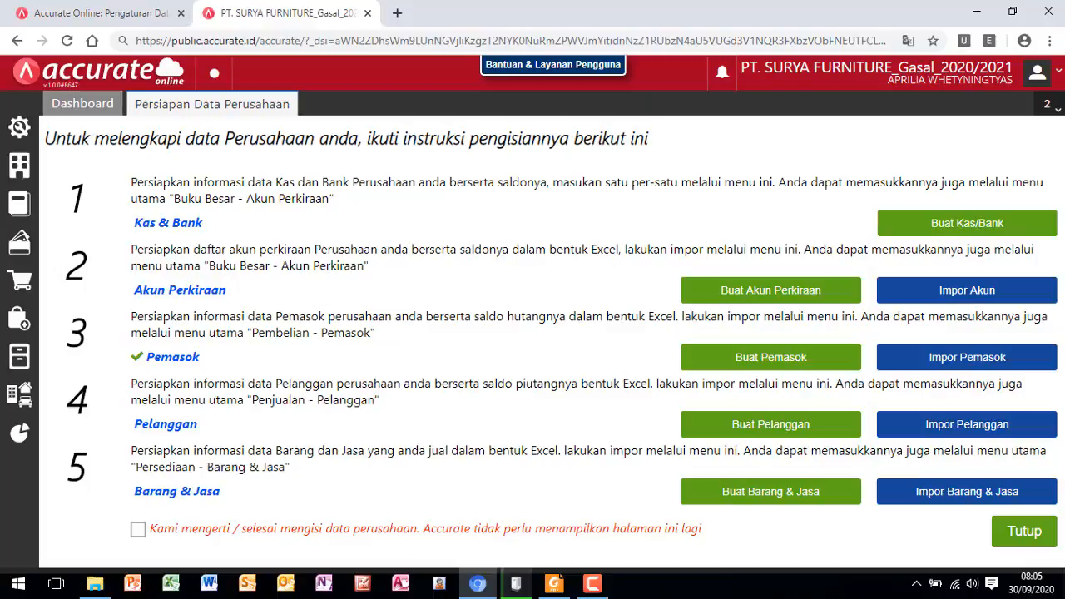
# - Start the Barang & Jasa import and upload the Excel file 4.Daftar Barang.xls
pyautogui.click(966, 496)
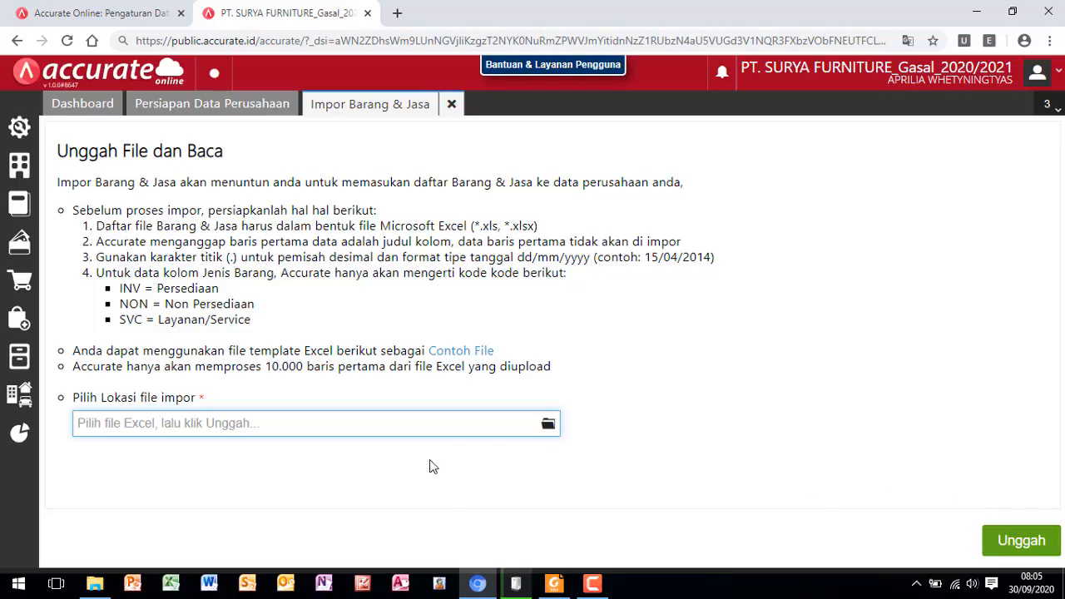
pyautogui.click(549, 426)
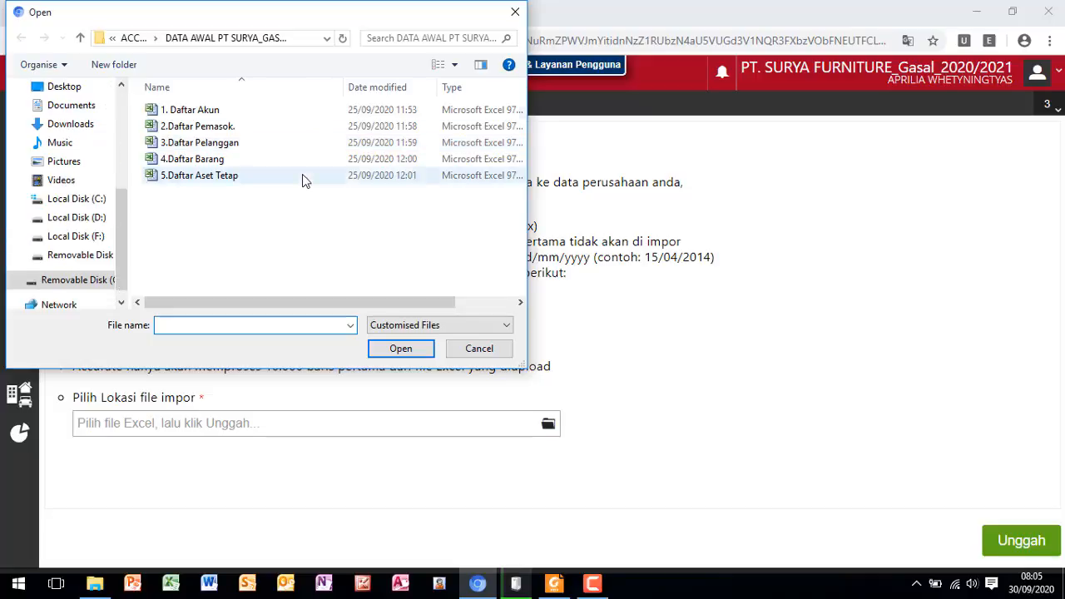
pyautogui.doubleClick(200, 159)
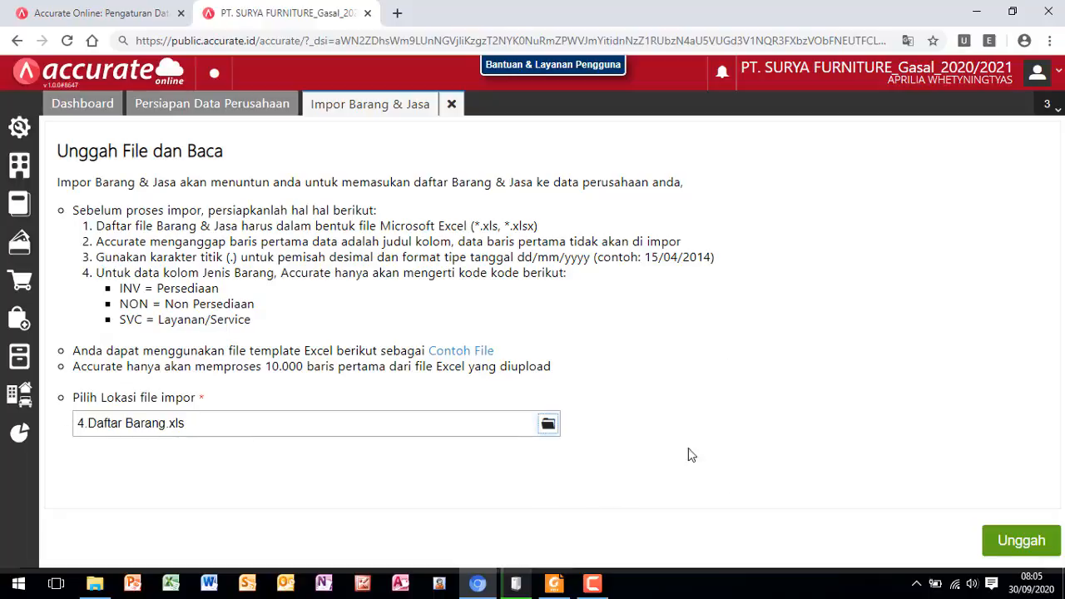
pyautogui.click(1022, 542)
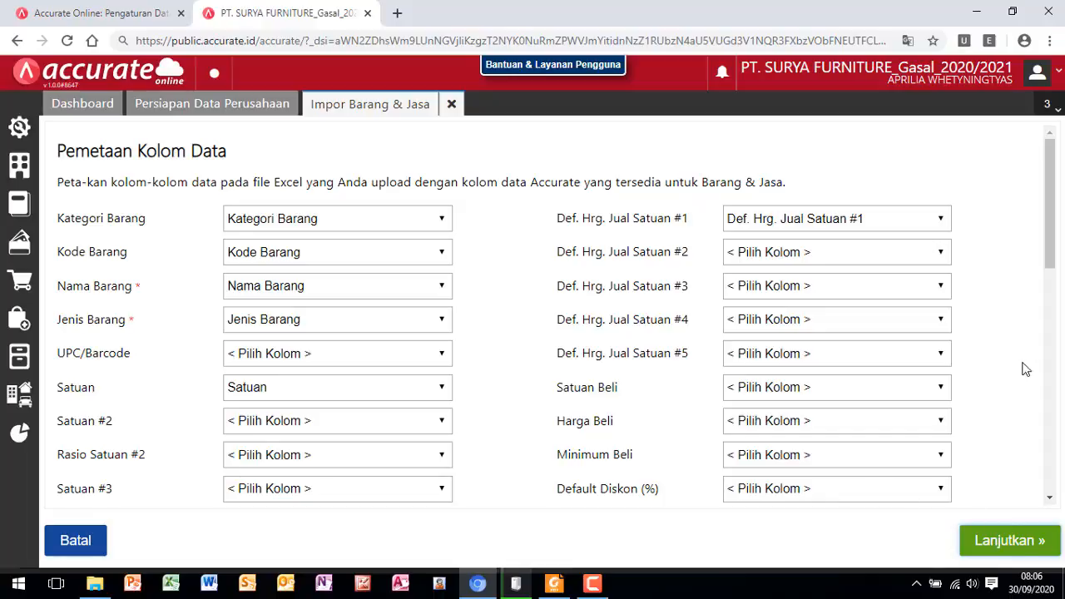
# - Accept the column mapping, enable updating existing data with added opening balances, run the Barang & Jasa import, and close its result page
pyautogui.click(1007, 545)
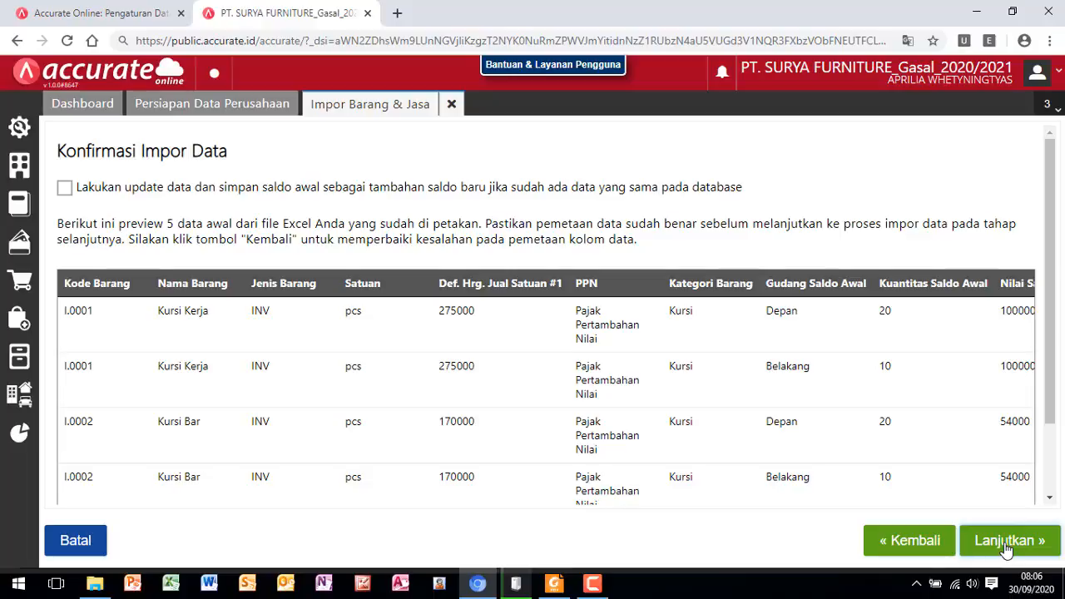
pyautogui.click(65, 188)
pyautogui.click(1003, 542)
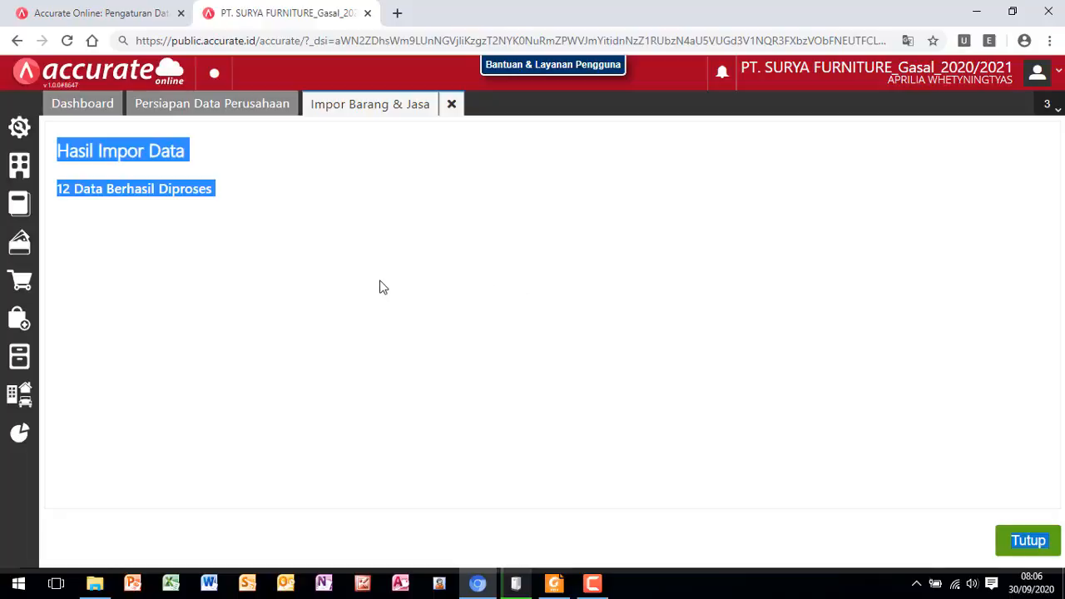
pyautogui.click(296, 223)
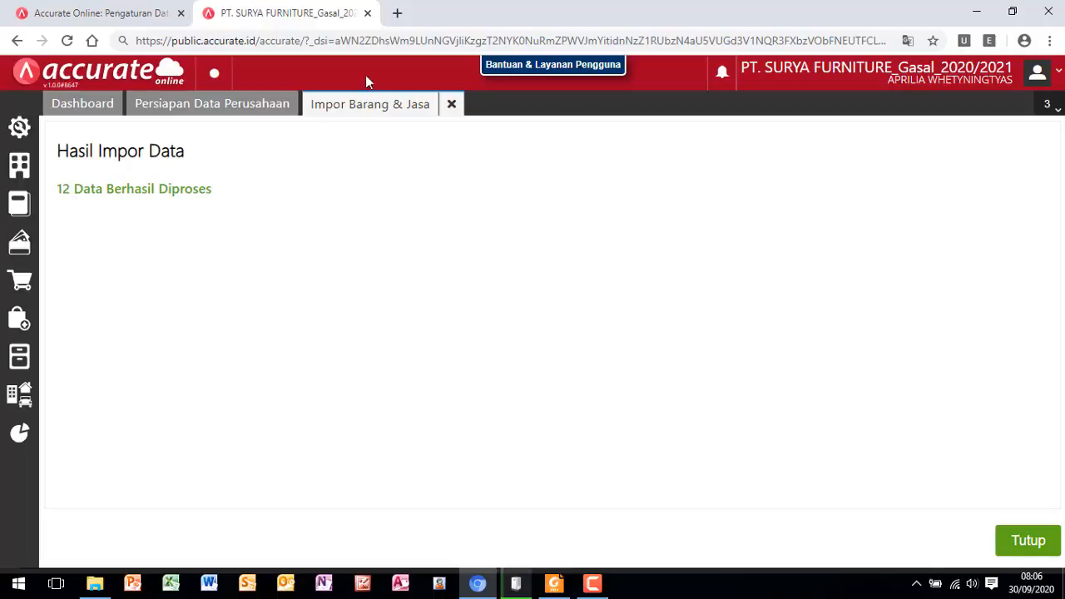
pyautogui.click(1028, 543)
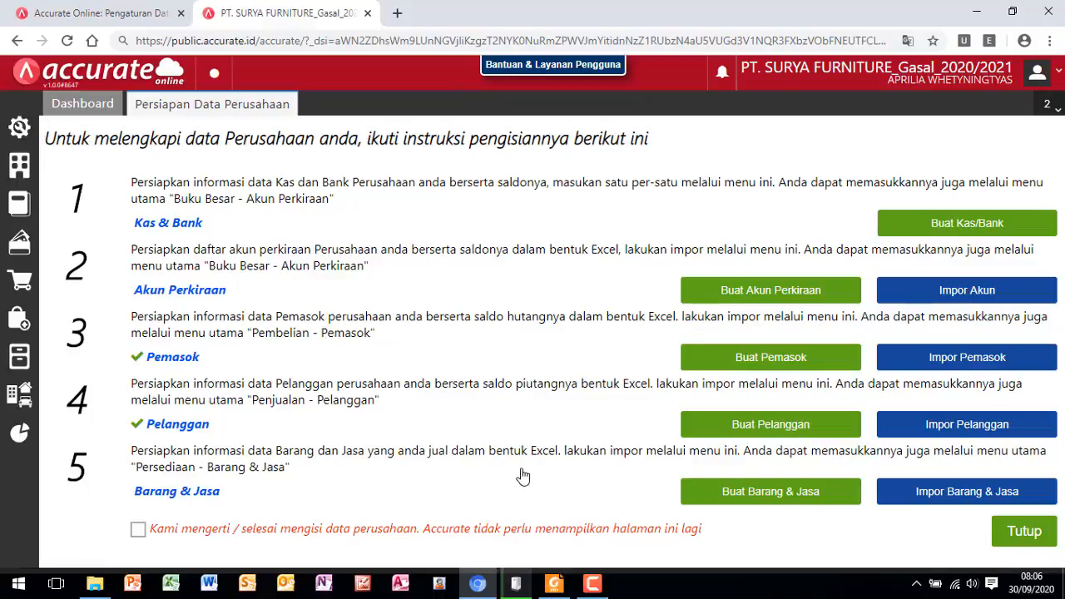
# - Mark the company data preparation as finished so its page is no longer shown, and close Persiapan Data Perusahaan, retrying after the error
pyautogui.click(139, 534)
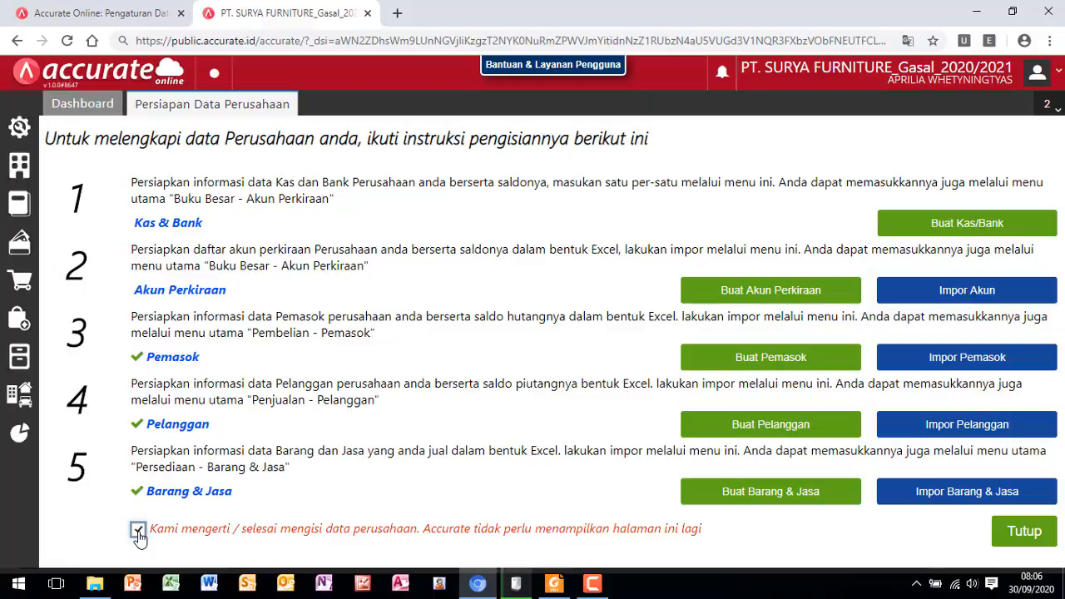
pyautogui.click(1026, 536)
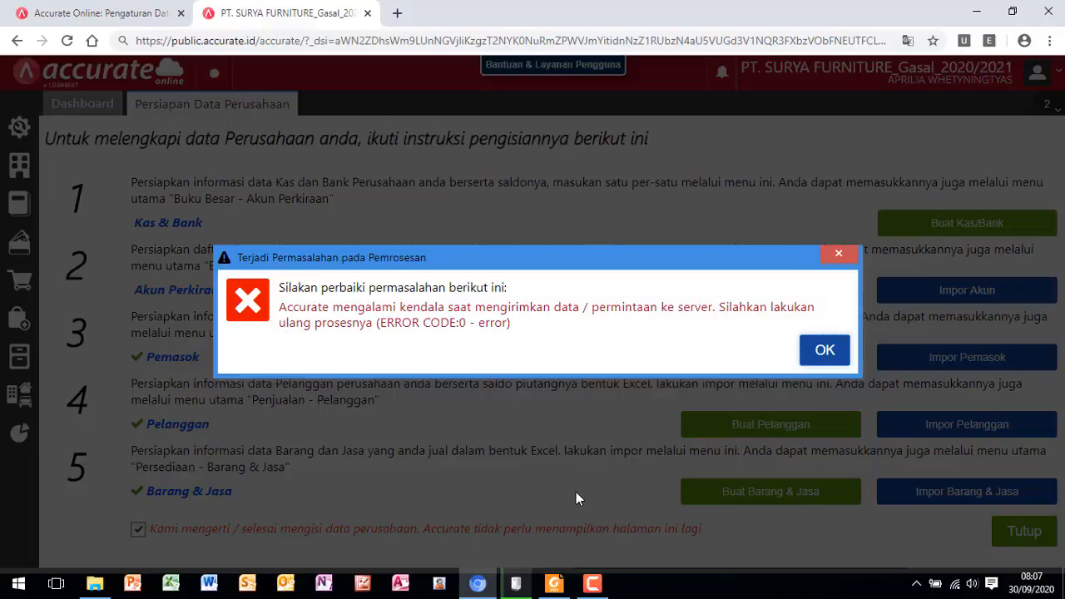
pyautogui.click(825, 353)
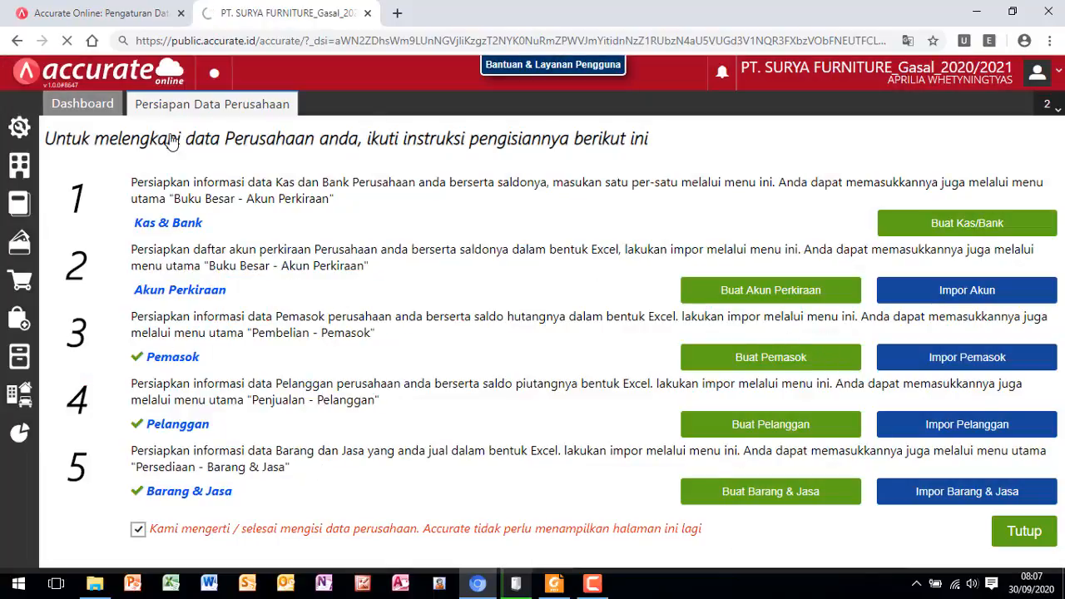
pyautogui.click(1023, 534)
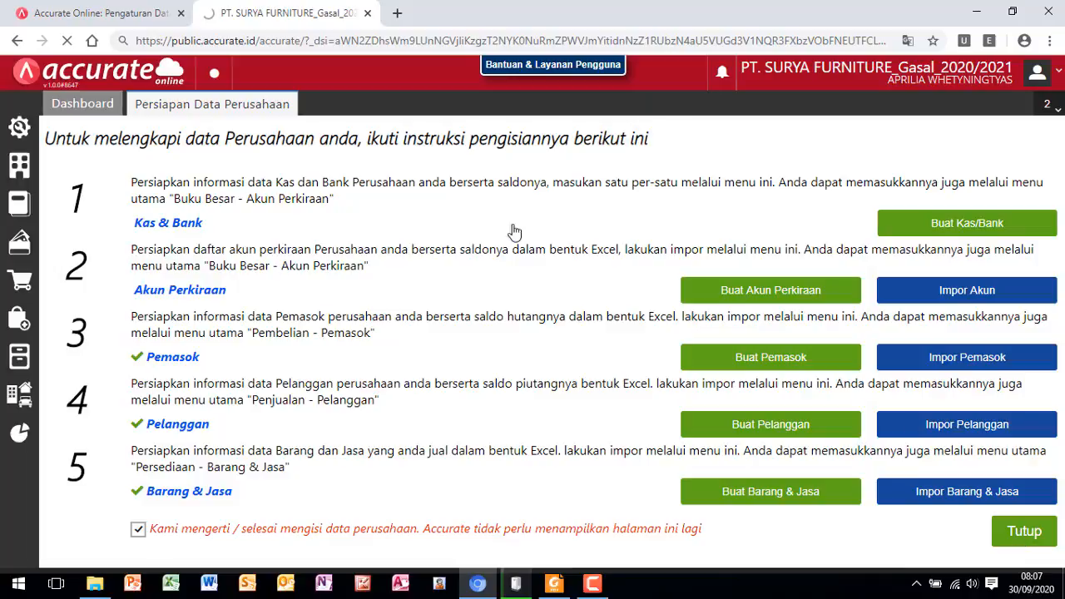
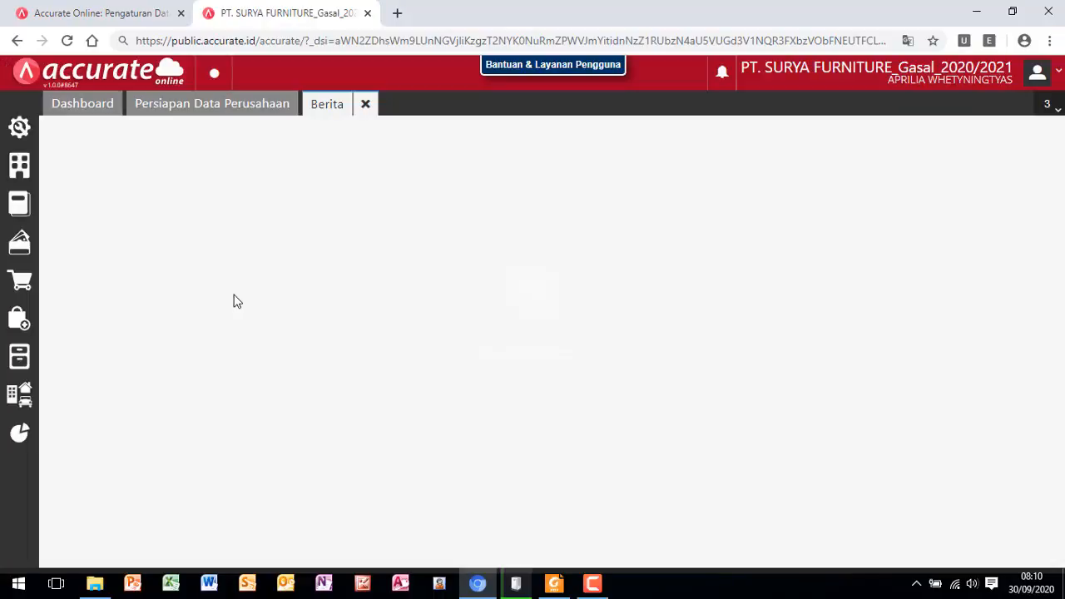
# - Check the Persiapan Data Perusahaan page and close the Berita page
pyautogui.click(244, 111)
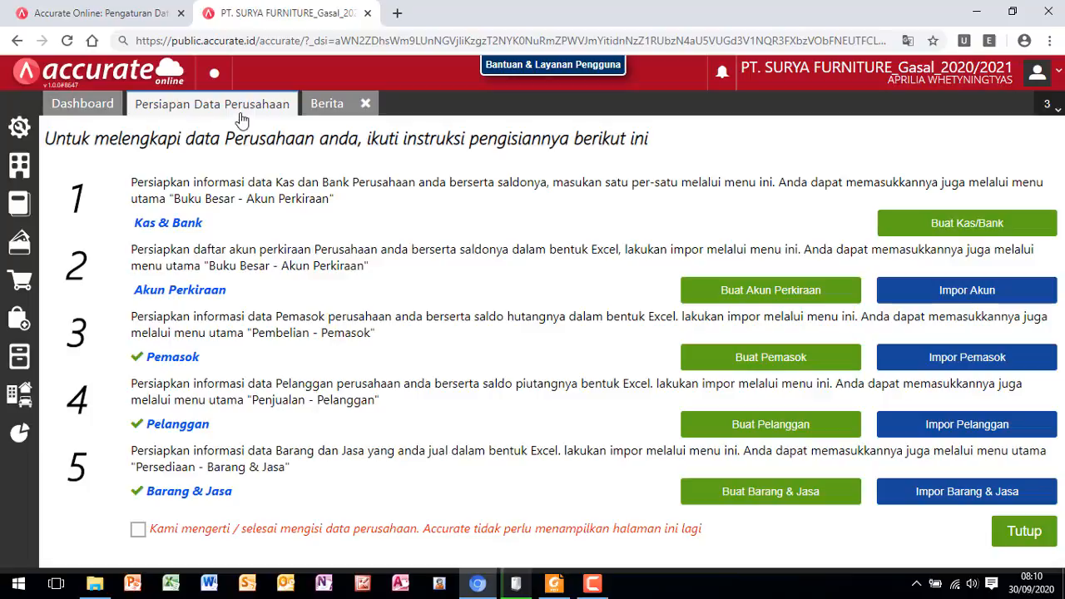
pyautogui.click(327, 106)
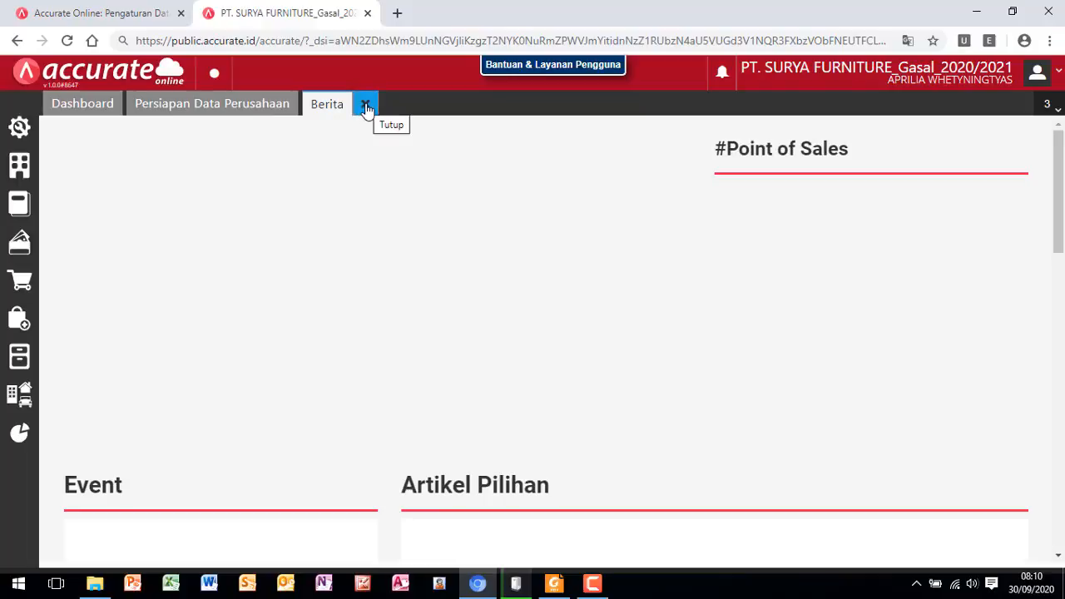
pyautogui.doubleClick(366, 106)
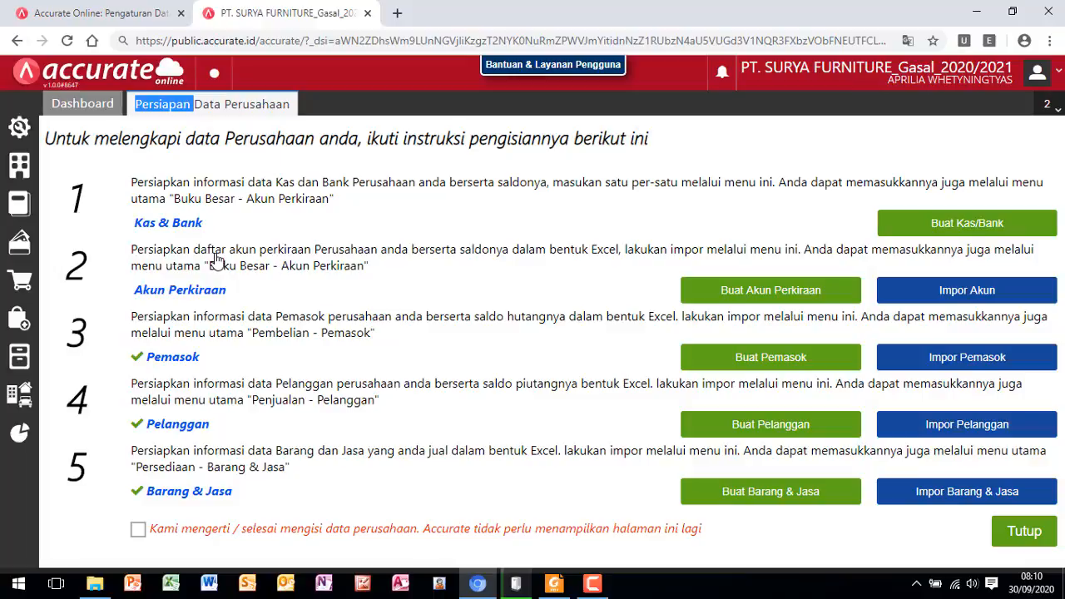
# - Look up the Kategori Aset Tetap list in the Foxit Reader training module, and open a new Kategori Aset record in Accurate Online
pyautogui.click(557, 589)
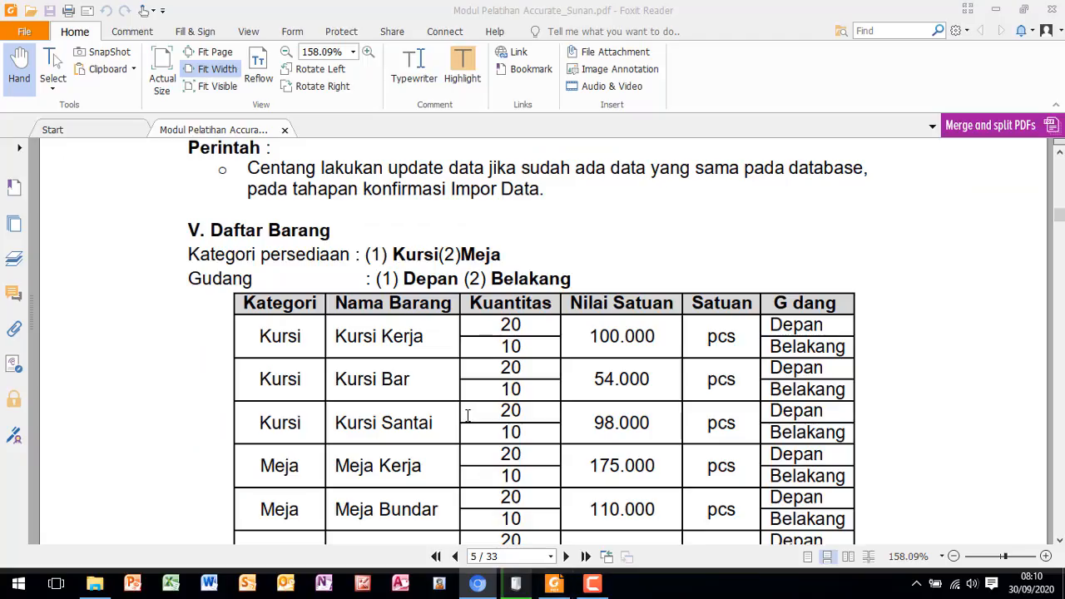
pyautogui.scroll(-6, 308, 330)
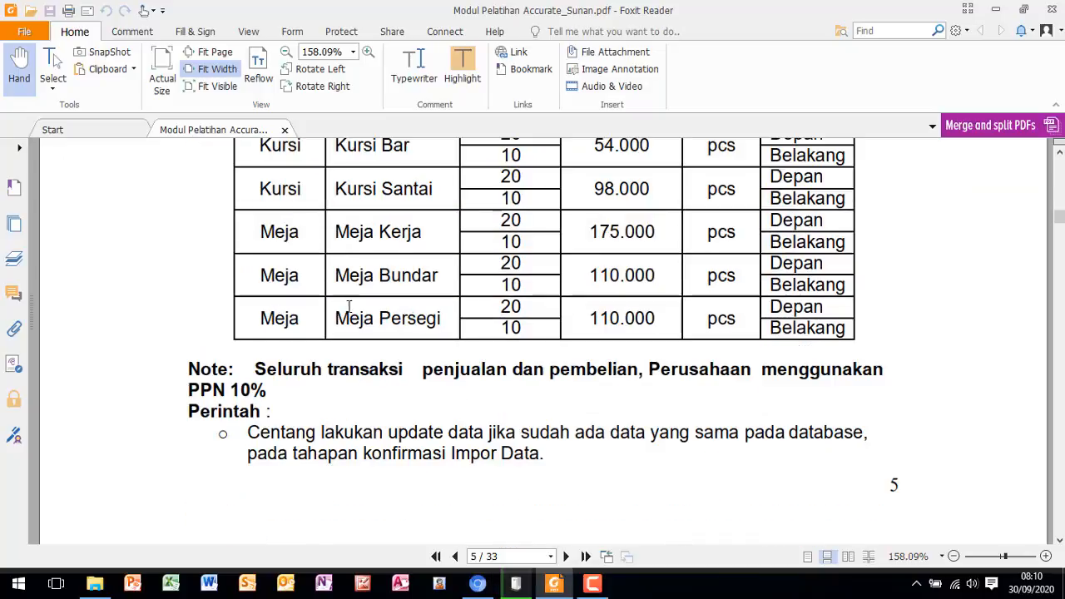
pyautogui.scroll(-6, 350, 315)
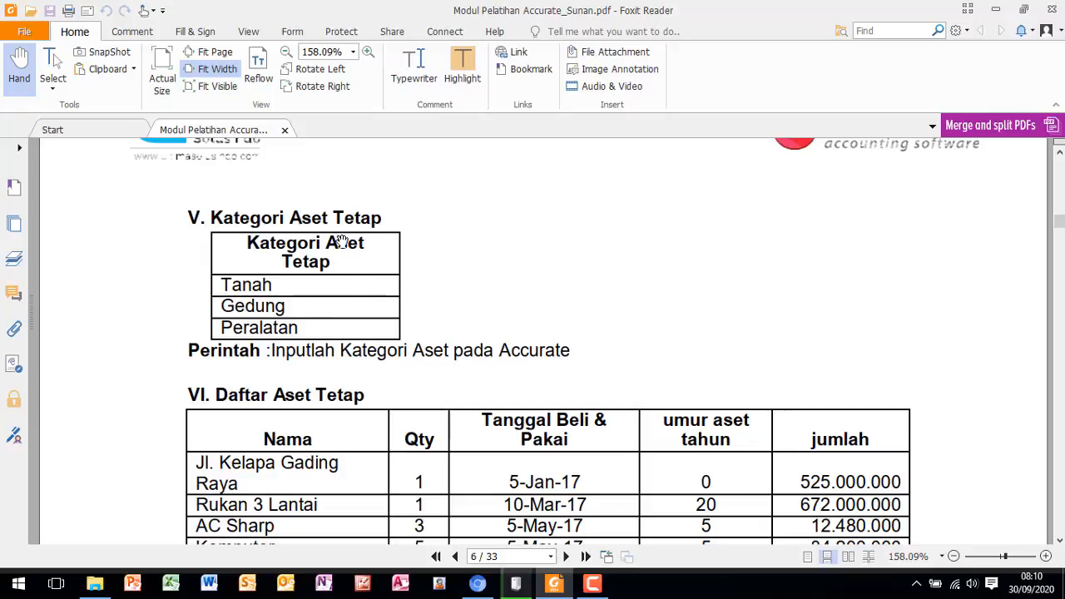
pyautogui.scroll(-1, 339, 242)
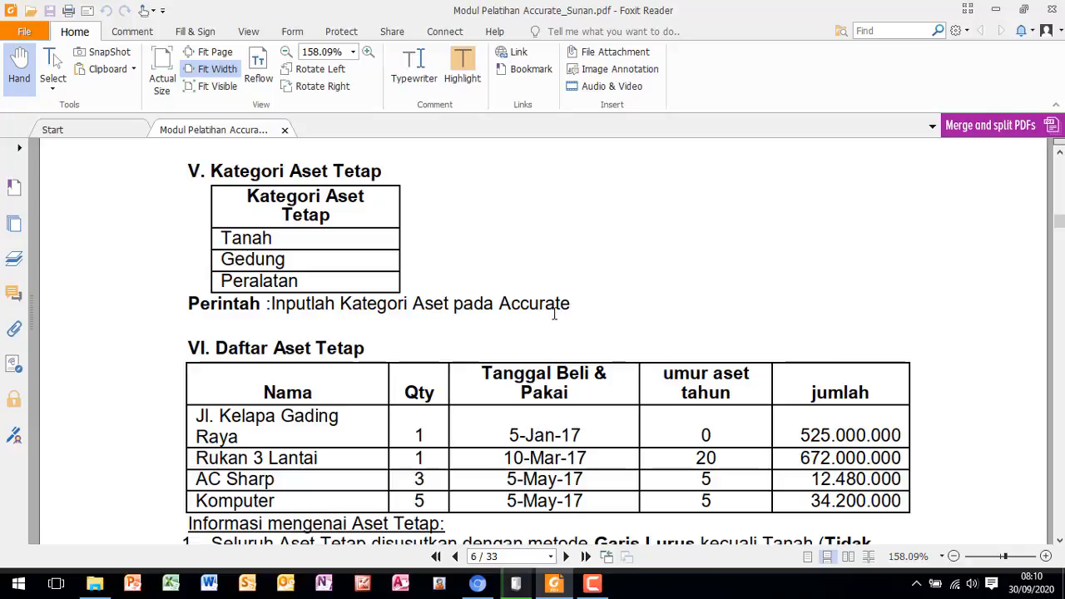
pyautogui.click(478, 583)
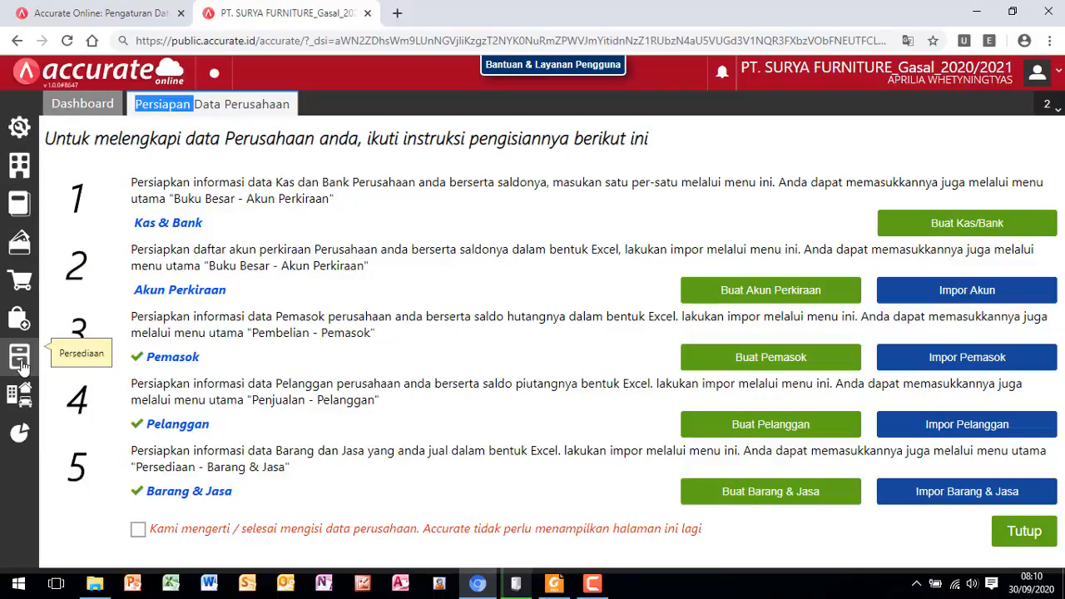
pyautogui.click(22, 404)
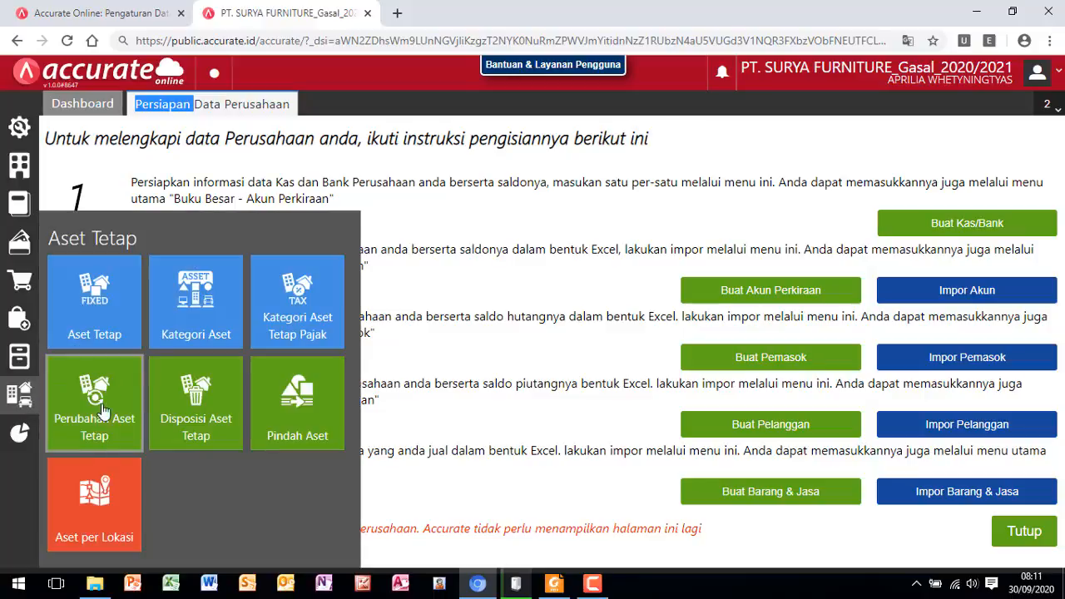
pyautogui.click(195, 323)
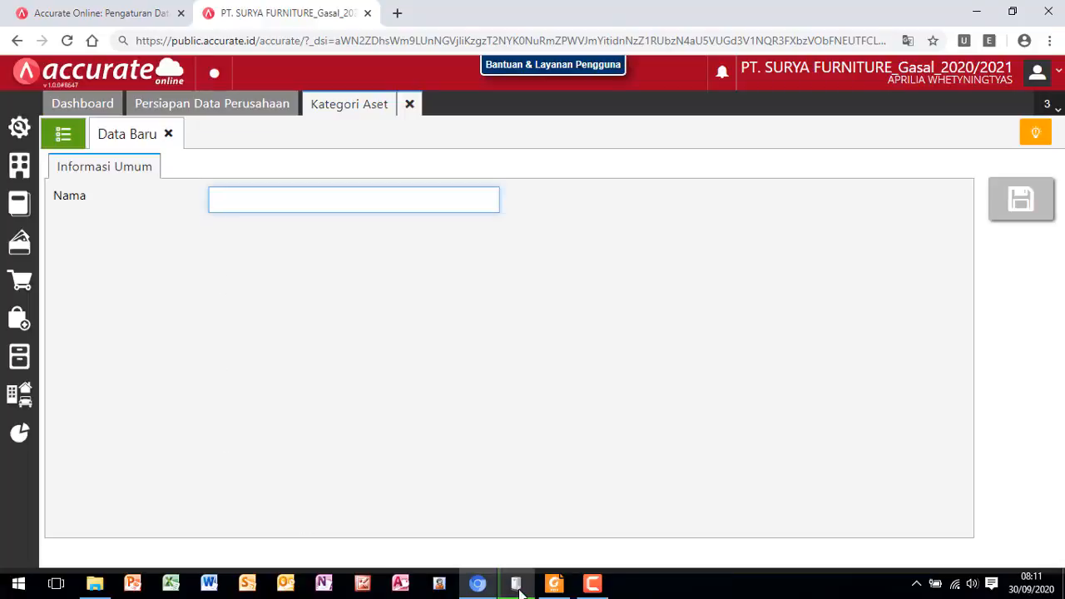
# - Recheck the category names in the training module and save an asset category named Tanah
pyautogui.click(555, 585)
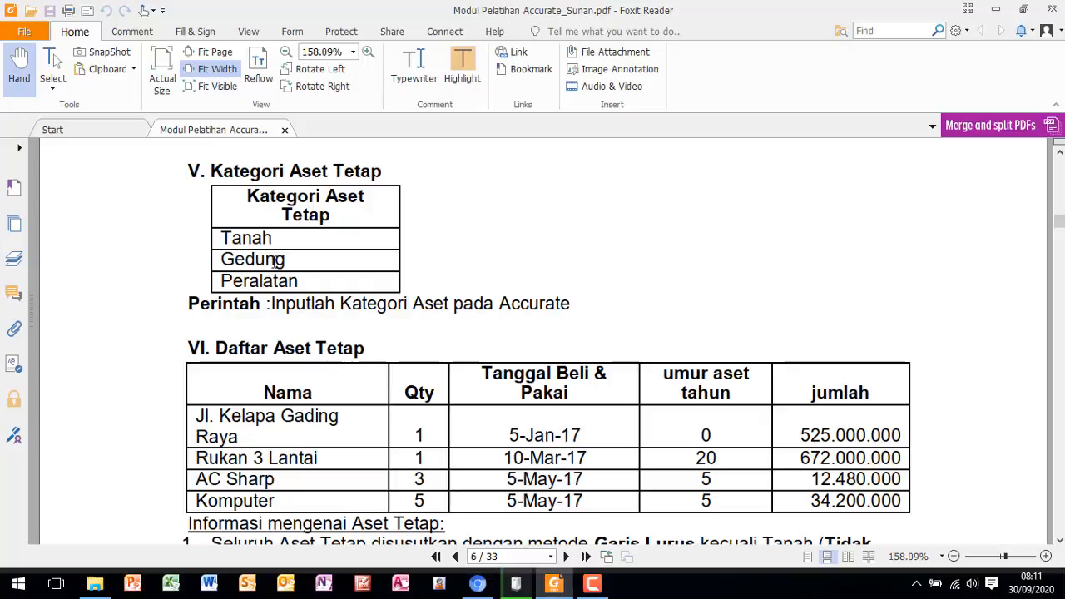
pyautogui.click(489, 583)
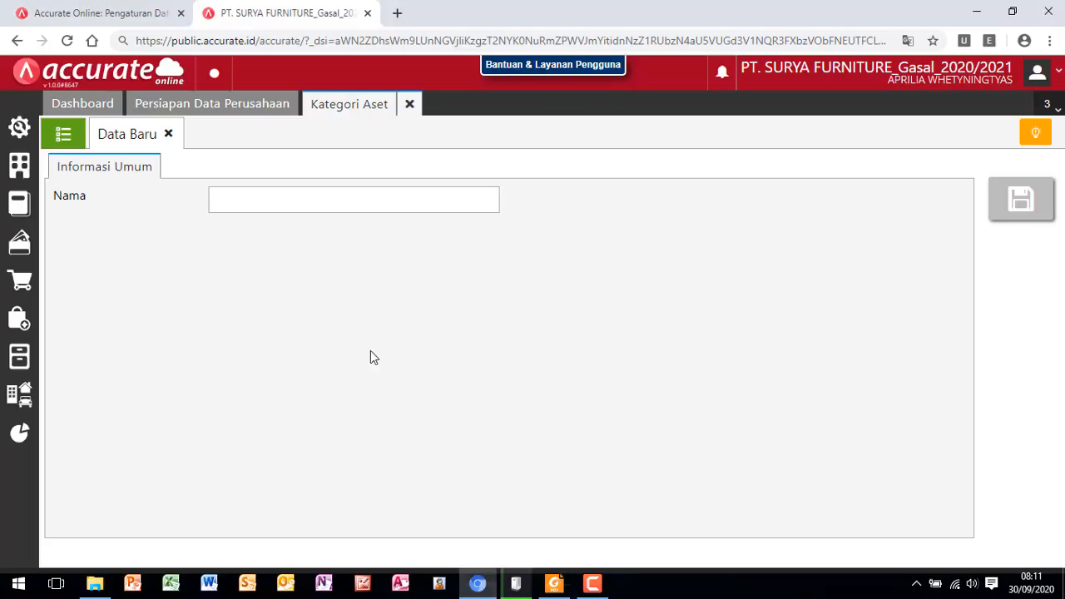
pyautogui.click(288, 204)
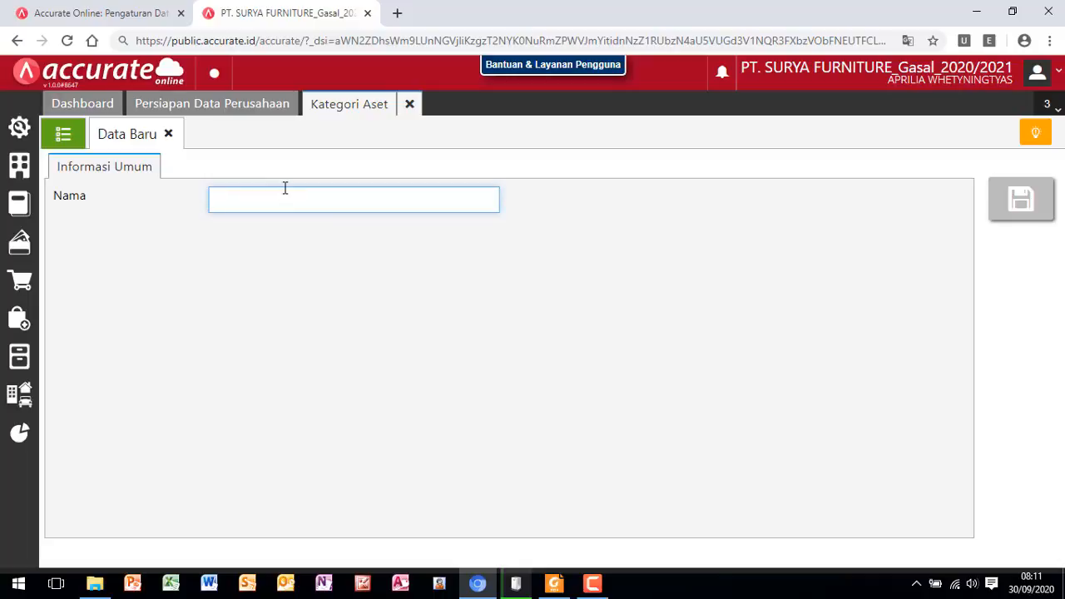
pyautogui.write('Tanah')
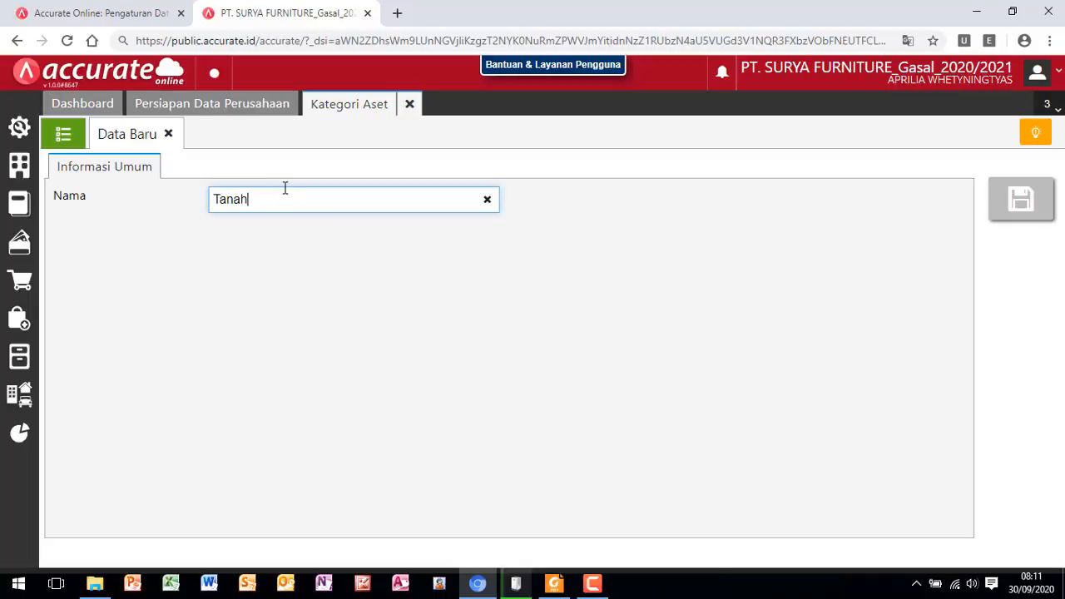
pyautogui.click(1018, 208)
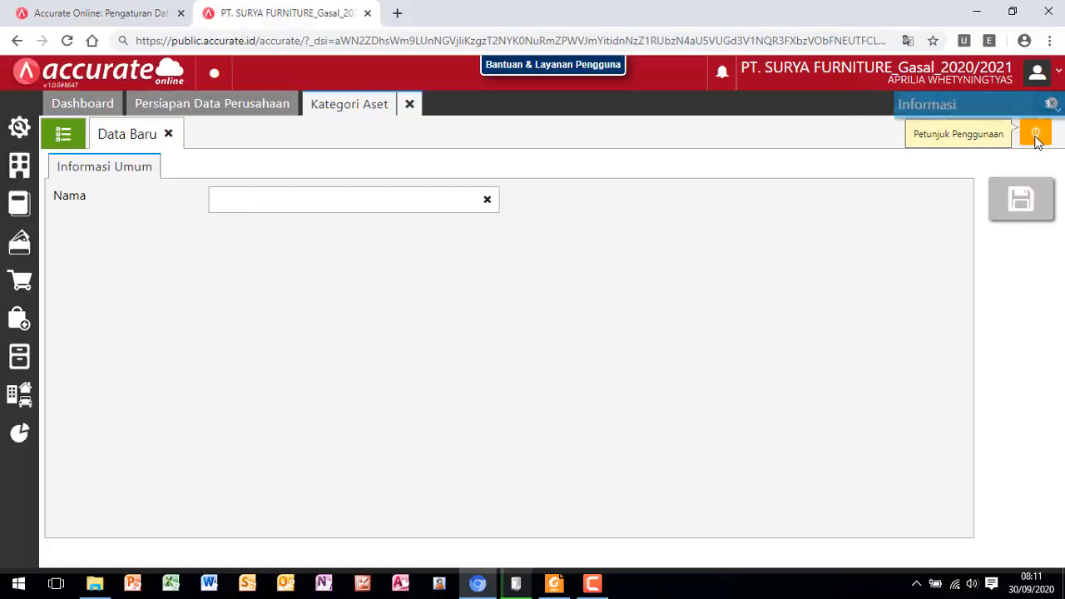
# - Save a second asset category named Gedung
pyautogui.click(236, 200)
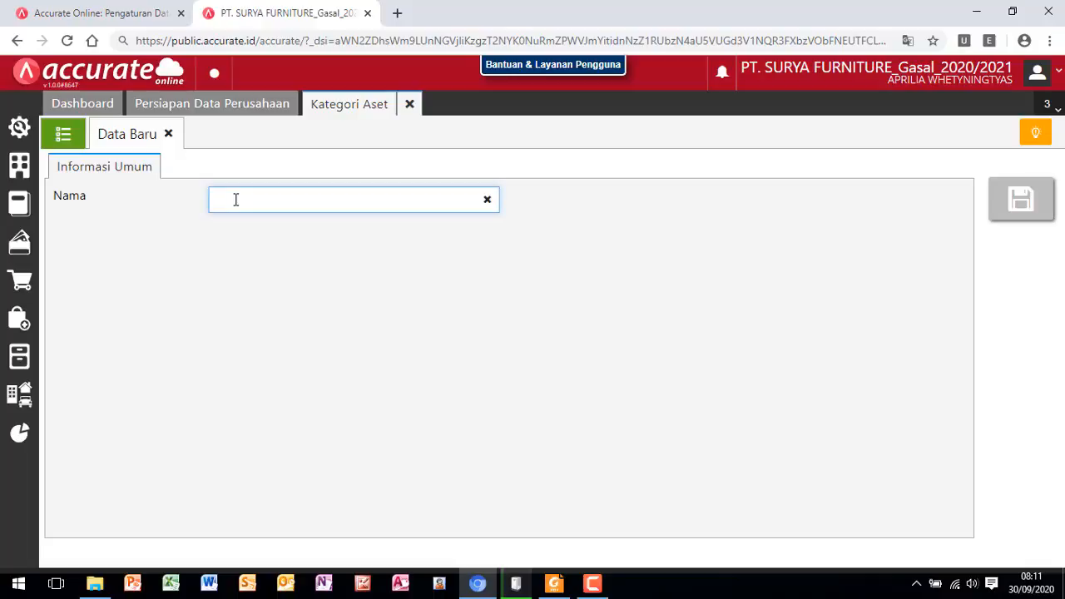
pyautogui.write('Gedung')
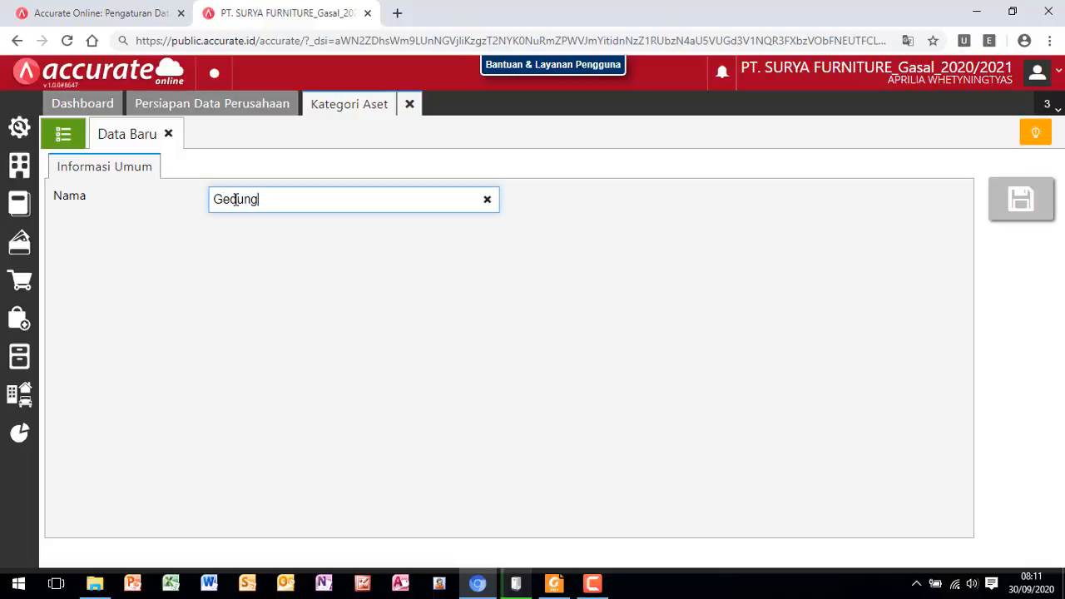
pyautogui.click(1021, 201)
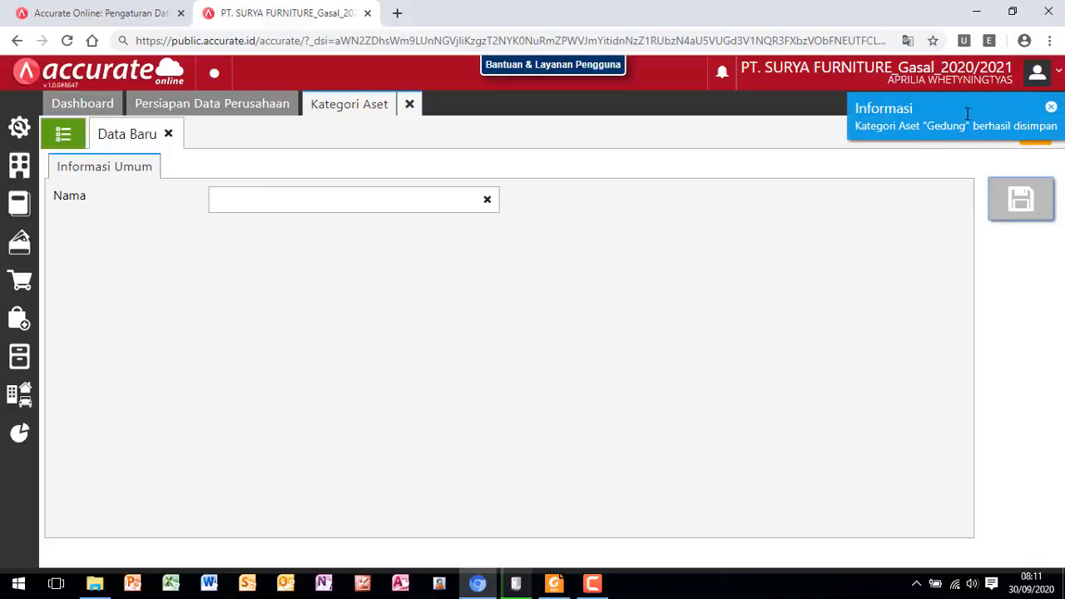
# - Save a third asset category named Peralatan
pyautogui.click(253, 203)
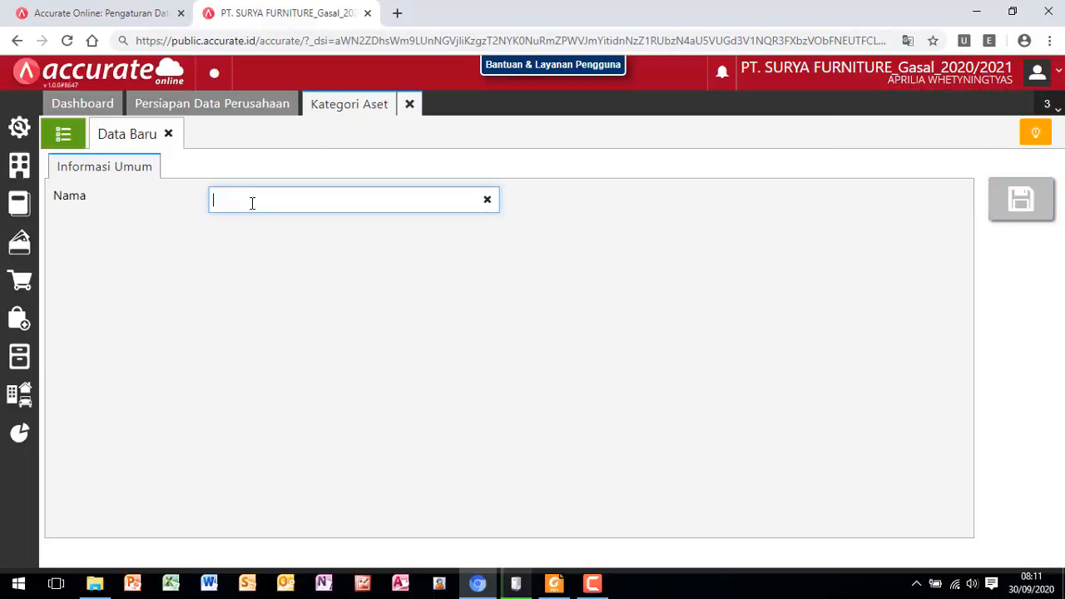
pyautogui.write('Peralatan')
pyautogui.click(1019, 206)
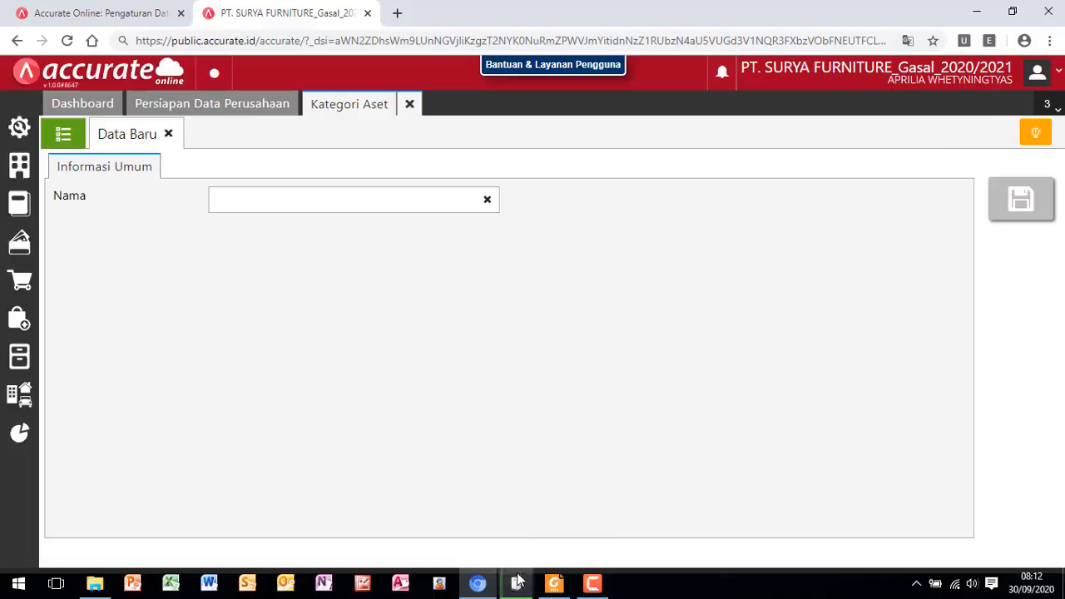
# - Switch to Foxit Reader, read the Daftar Aset Tetap table with its depreciation and account notes, and return to Accurate Online
pyautogui.click(555, 585)
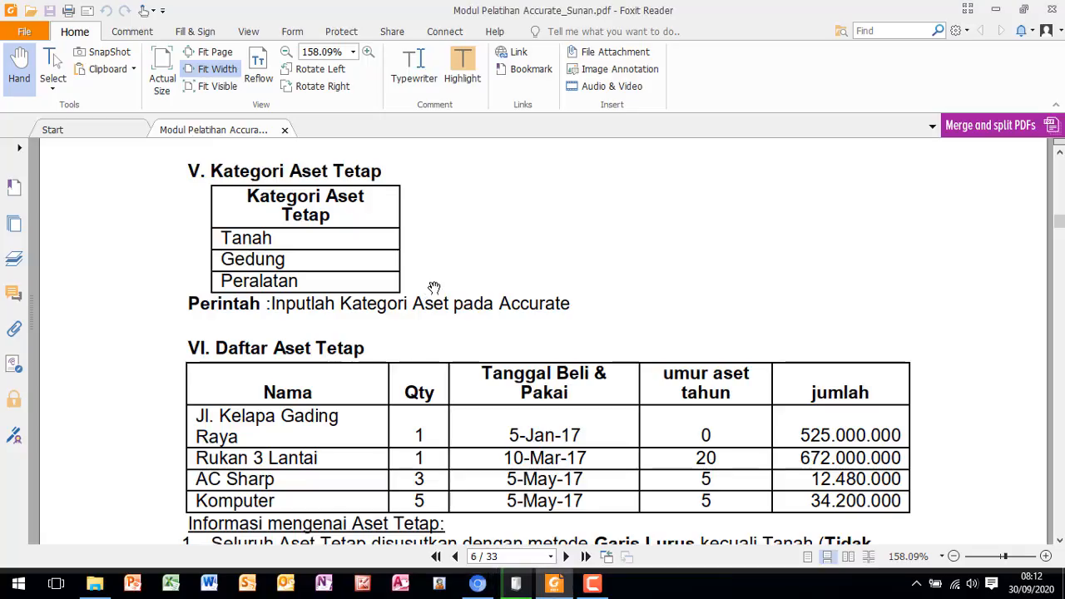
pyautogui.scroll(-2, 433, 289)
pyautogui.scroll(-1, 436, 289)
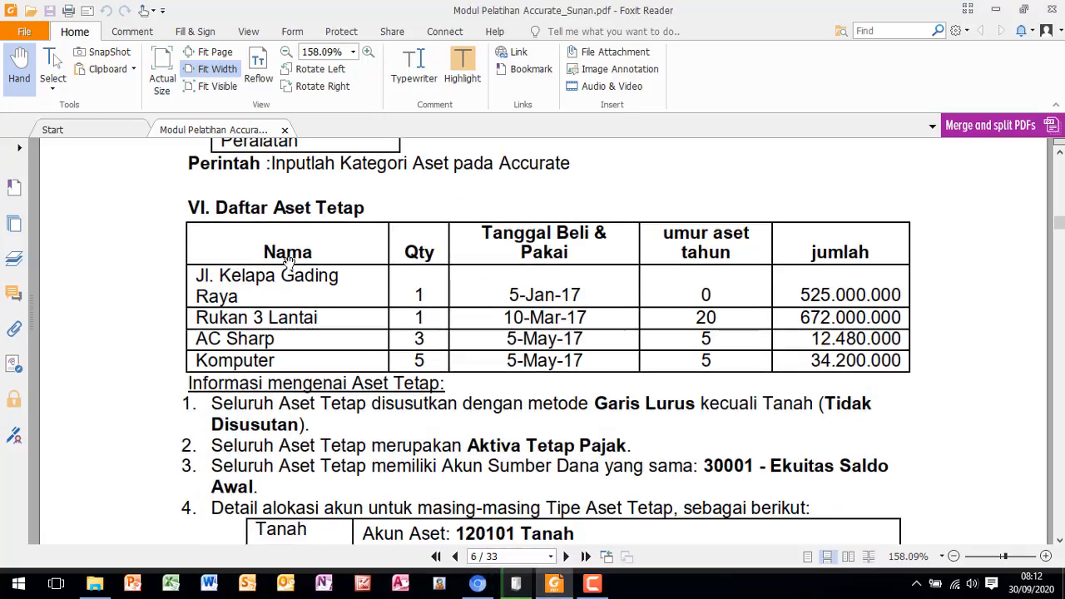
pyautogui.scroll(-1, 332, 241)
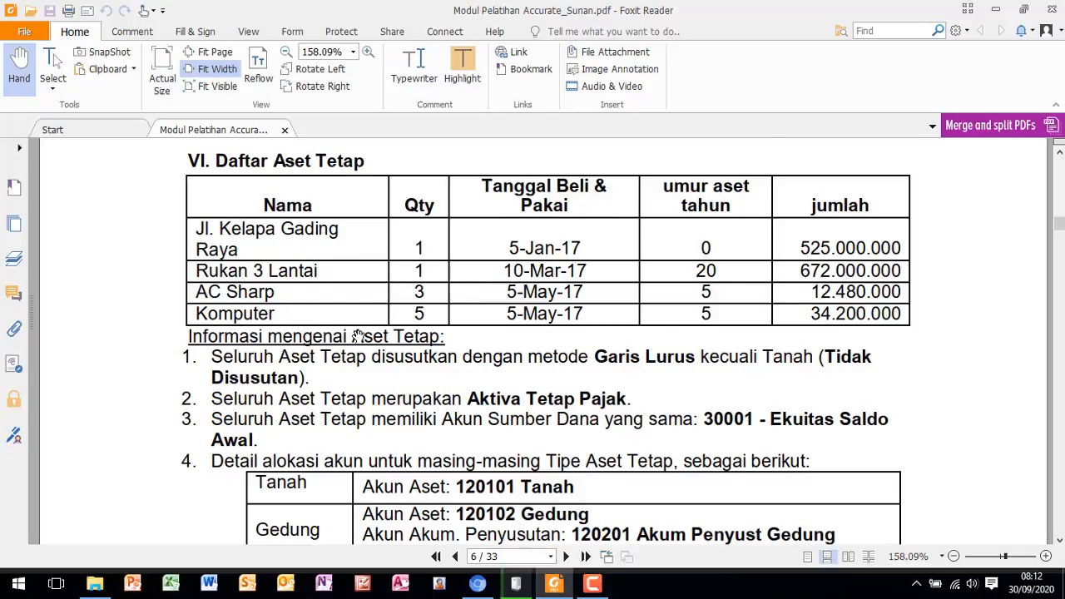
pyautogui.scroll(-4, 357, 337)
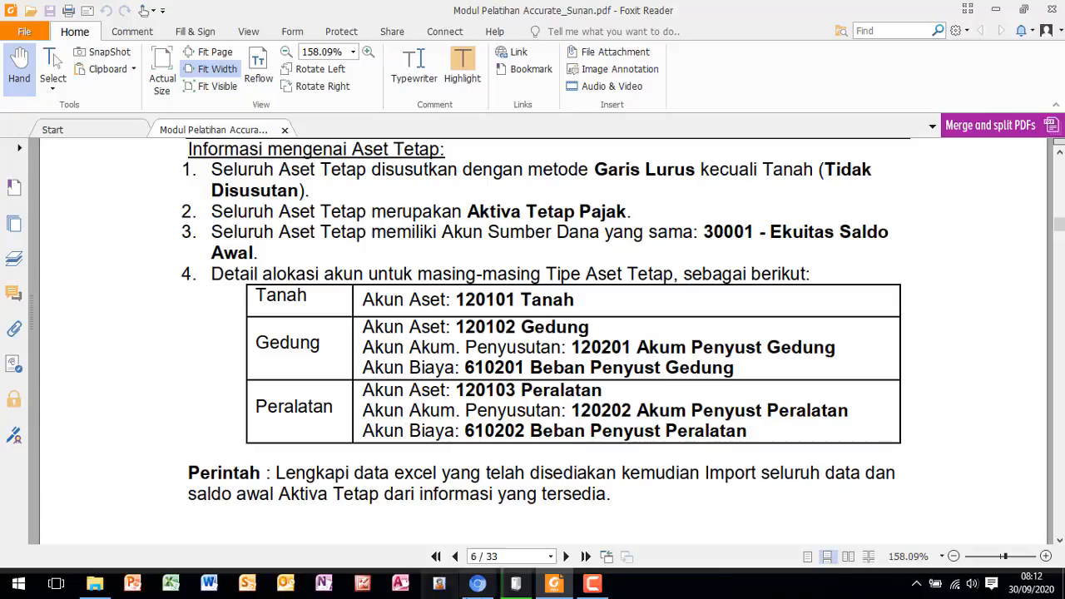
pyautogui.click(478, 585)
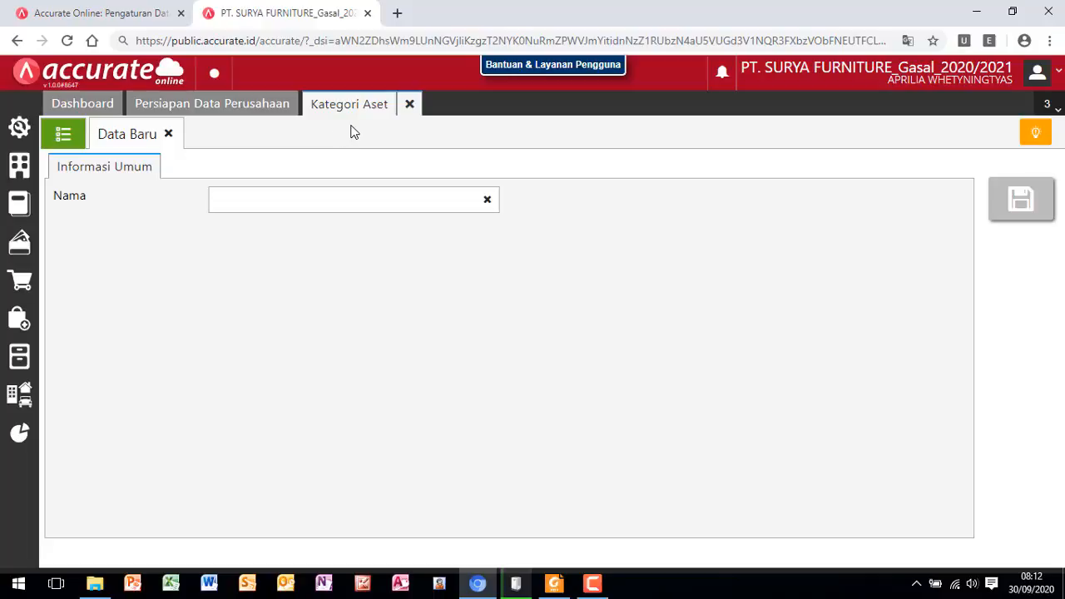
# - Close Kategori Aset and open a new Aset Tetap record
pyautogui.click(410, 107)
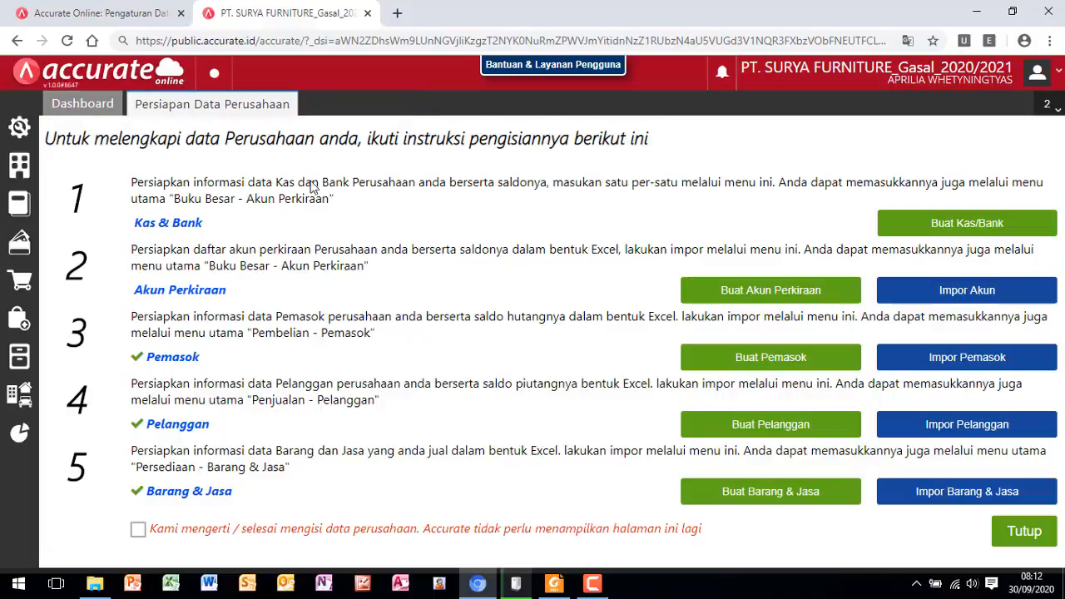
pyautogui.click(25, 404)
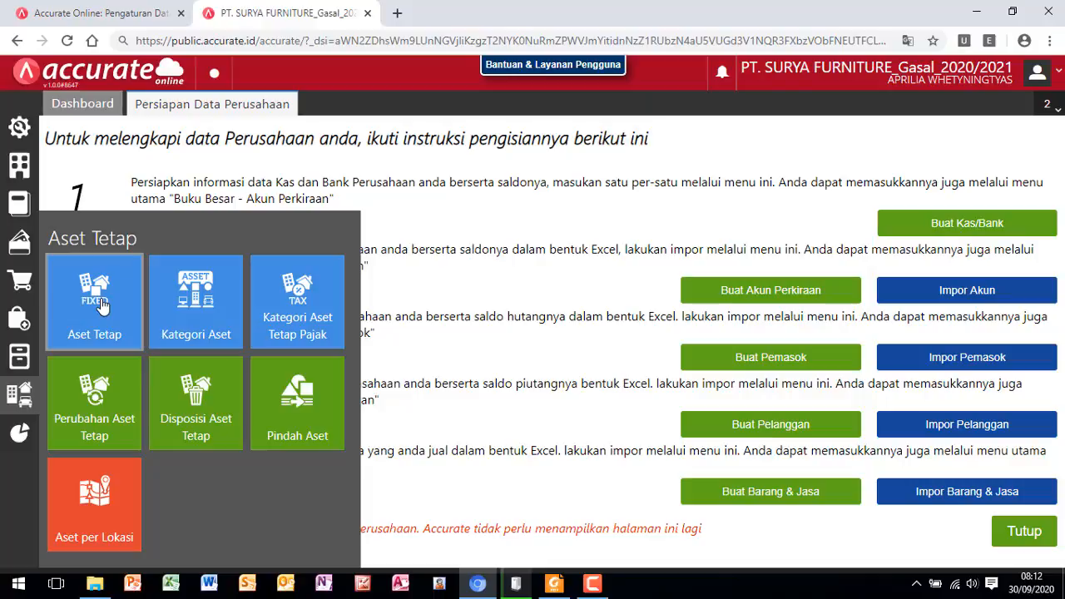
pyautogui.click(99, 305)
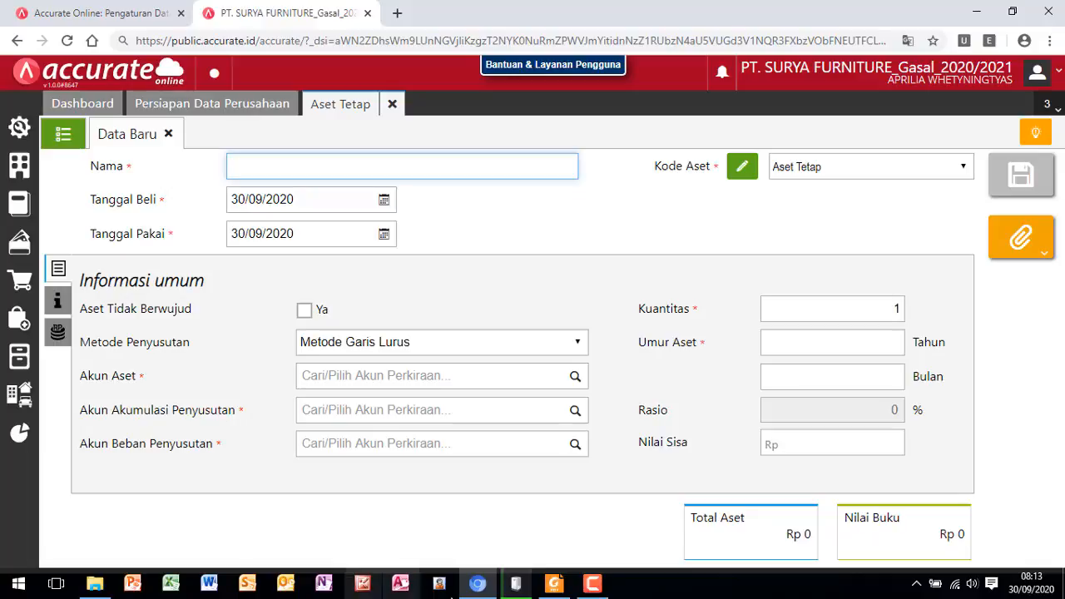
# - Switch to the Foxit Reader module and review the fixed asset details, account allocation per asset type, and the Excel import instruction
pyautogui.moveTo(551, 596)
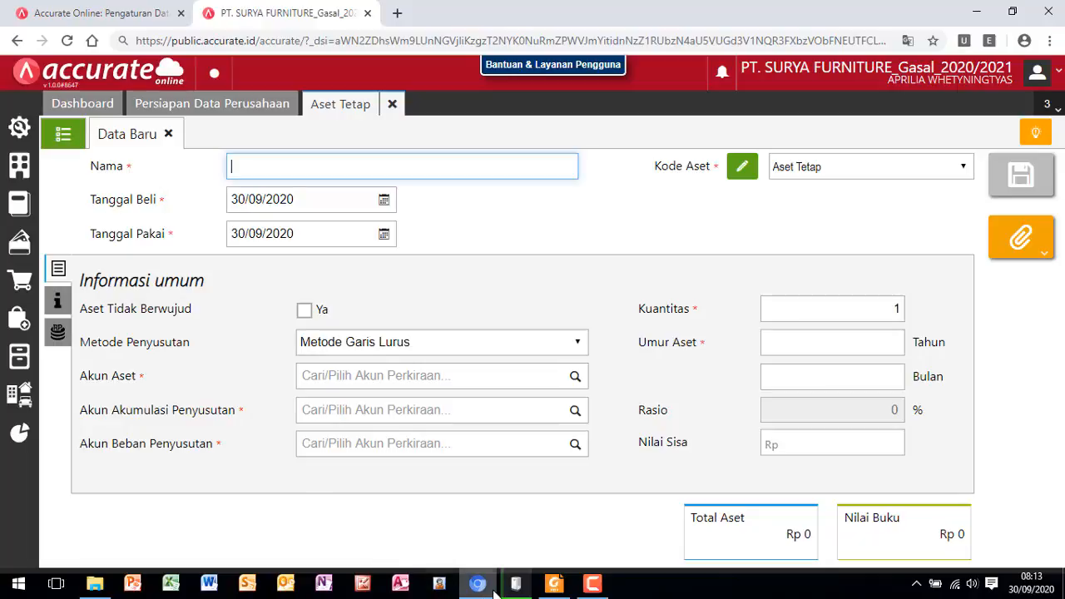
pyautogui.click(556, 588)
pyautogui.scroll(5, 394, 430)
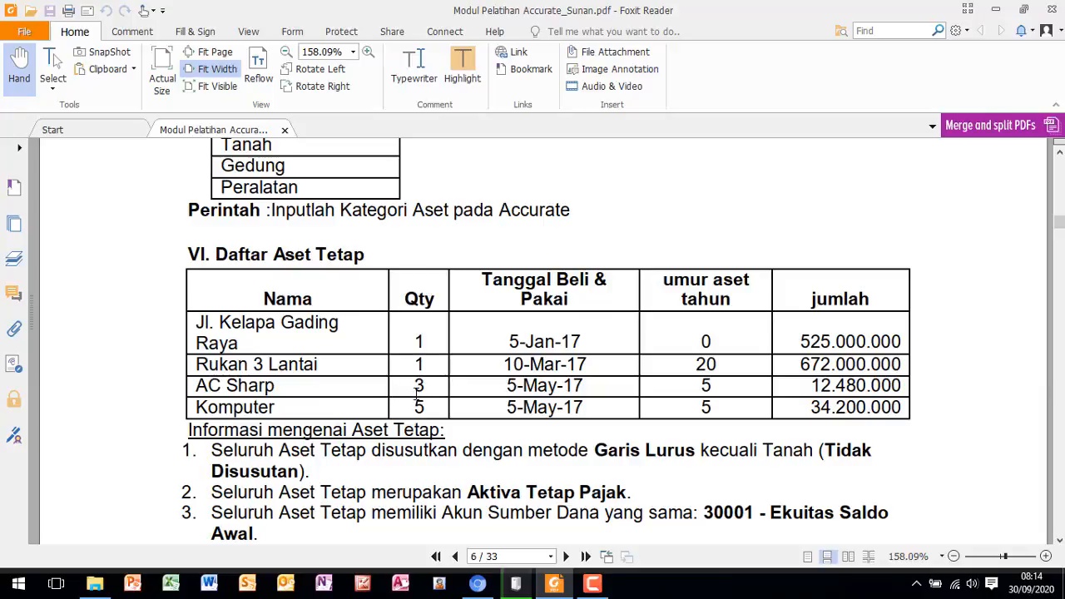
pyautogui.scroll(-1, 417, 397)
pyautogui.scroll(-1, 417, 397)
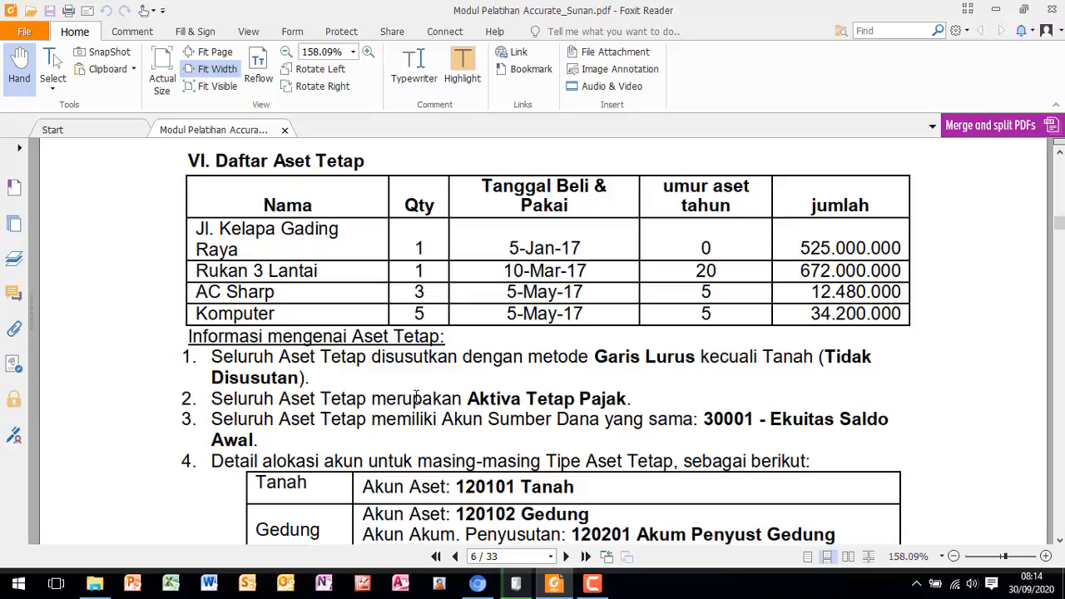
pyautogui.scroll(-2, 416, 402)
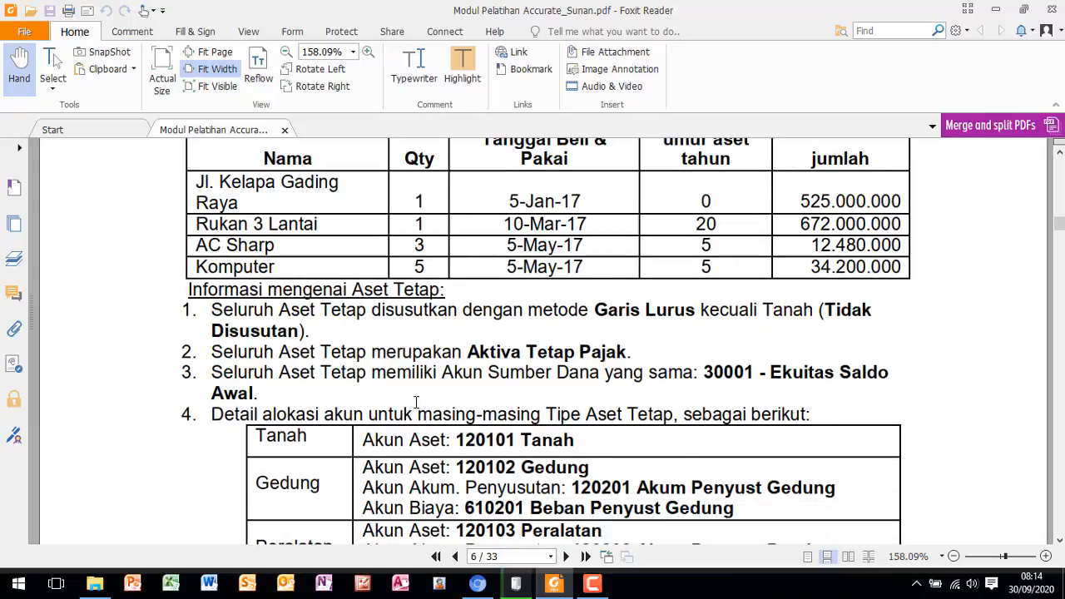
pyautogui.scroll(-1, 417, 402)
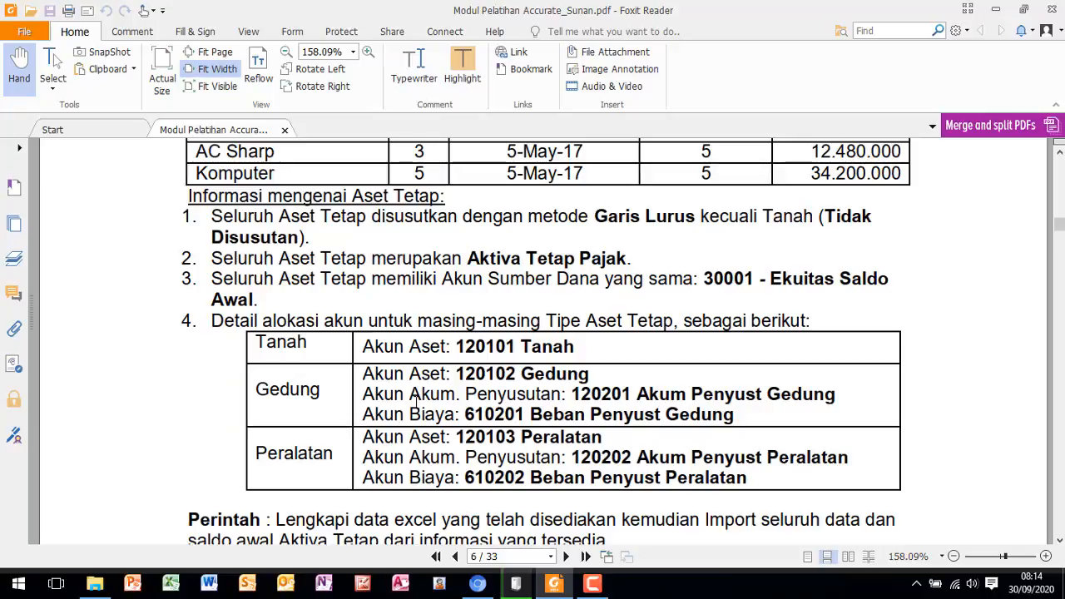
pyautogui.scroll(-2, 416, 403)
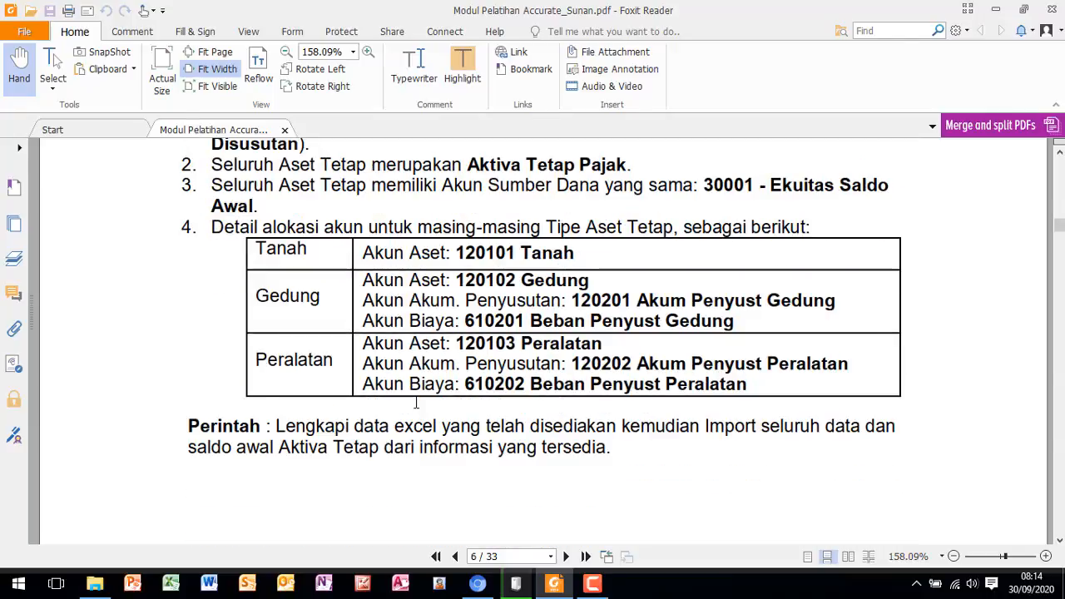
pyautogui.scroll(-1, 417, 403)
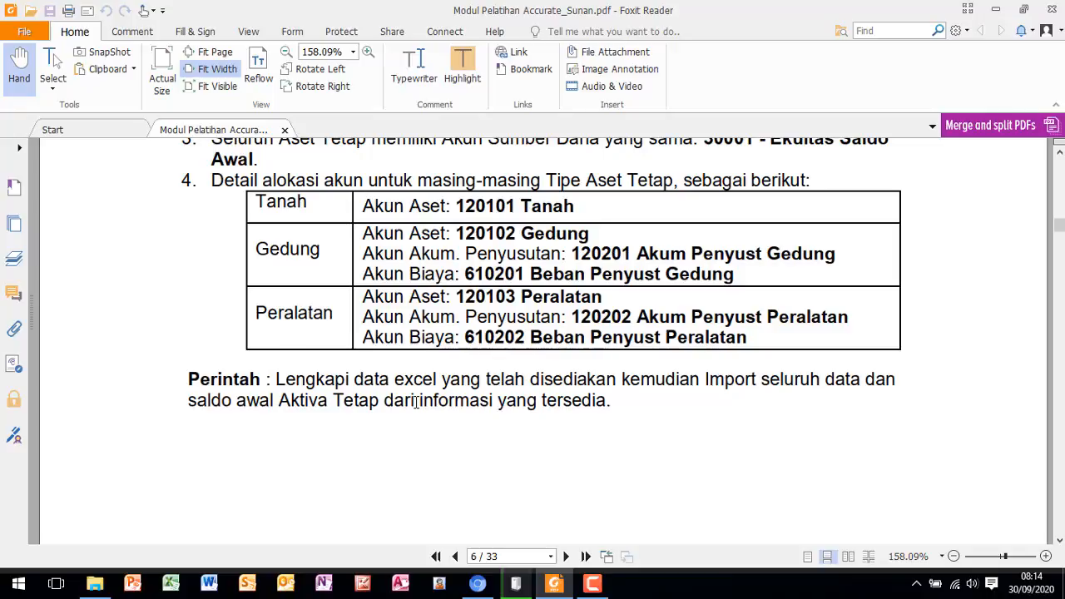
# - Return from the PDF module to Accurate Online and start an Excel import from the Aset Tetap list
pyautogui.scroll(-1, 416, 403)
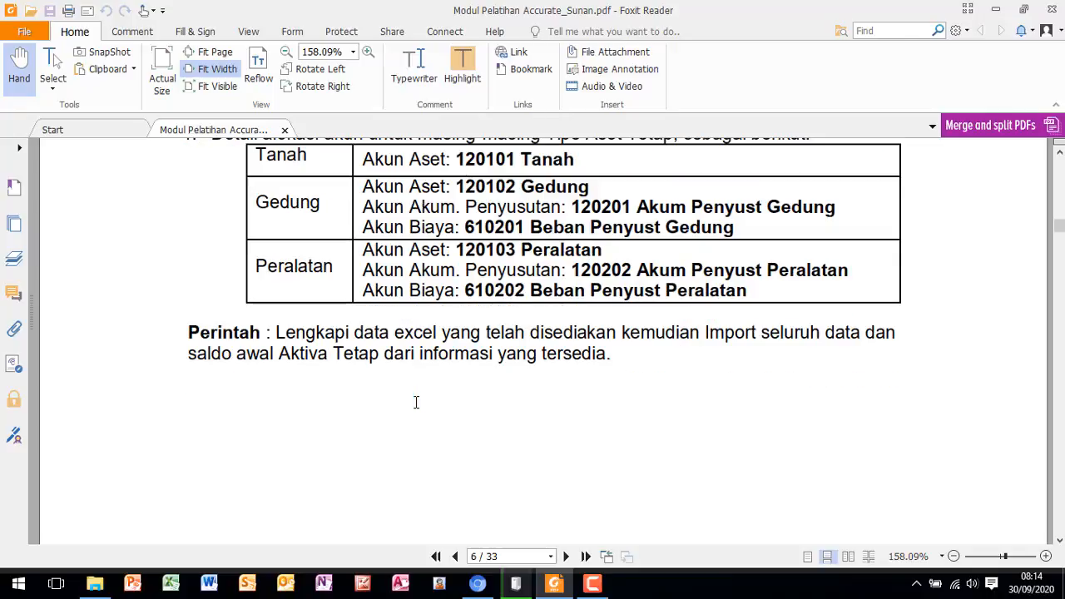
pyautogui.click(477, 584)
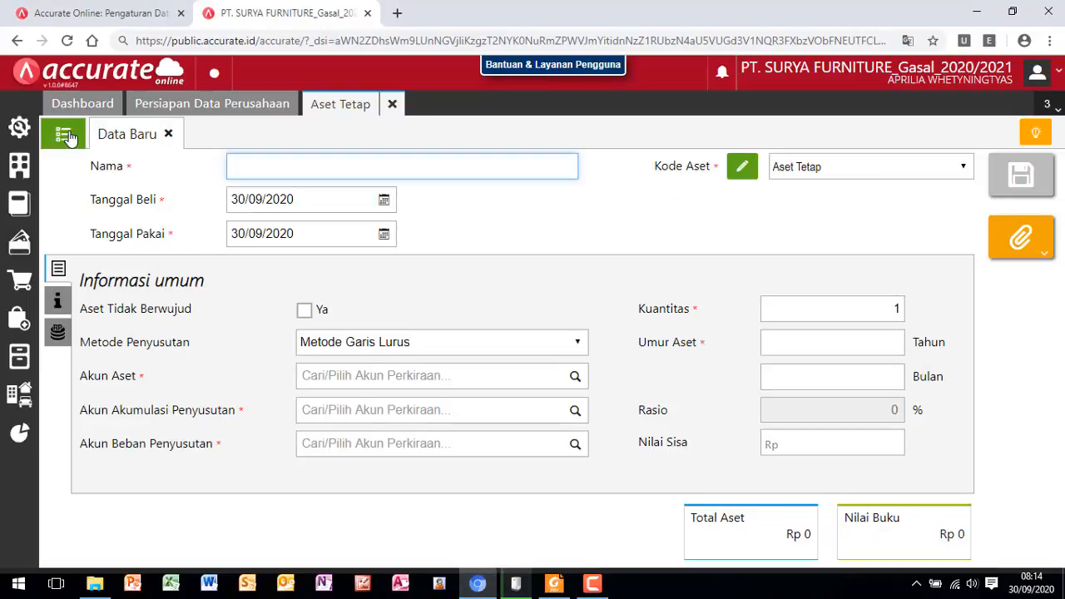
pyautogui.click(67, 137)
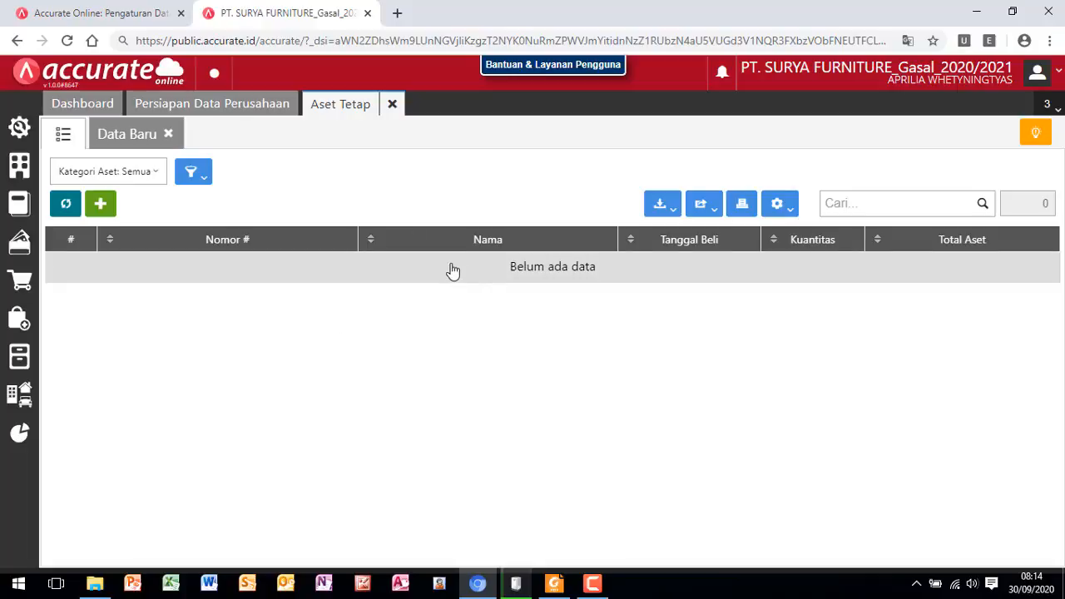
pyautogui.click(661, 208)
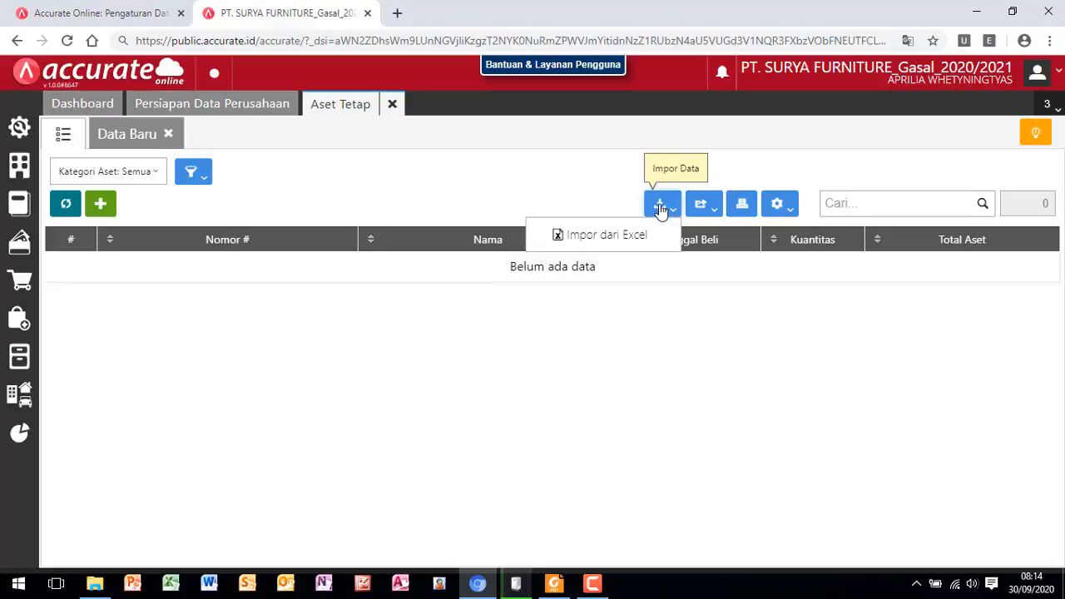
pyautogui.click(617, 242)
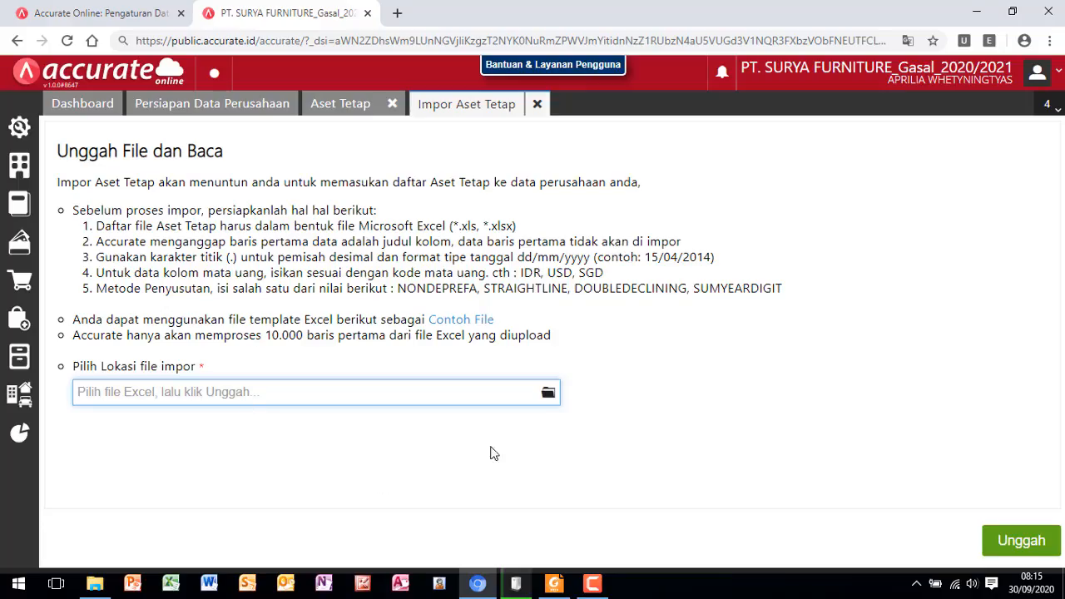
# - Choose the Excel file 5.Daftar Aset Tetap as the import source and upload it
pyautogui.click(548, 396)
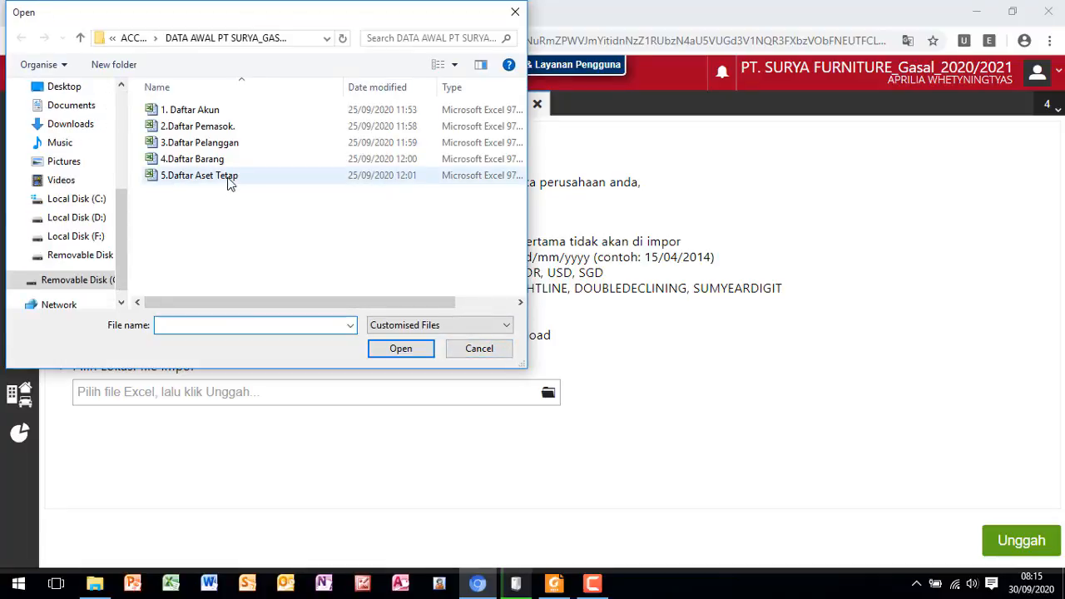
pyautogui.doubleClick(231, 184)
pyautogui.doubleClick(245, 178)
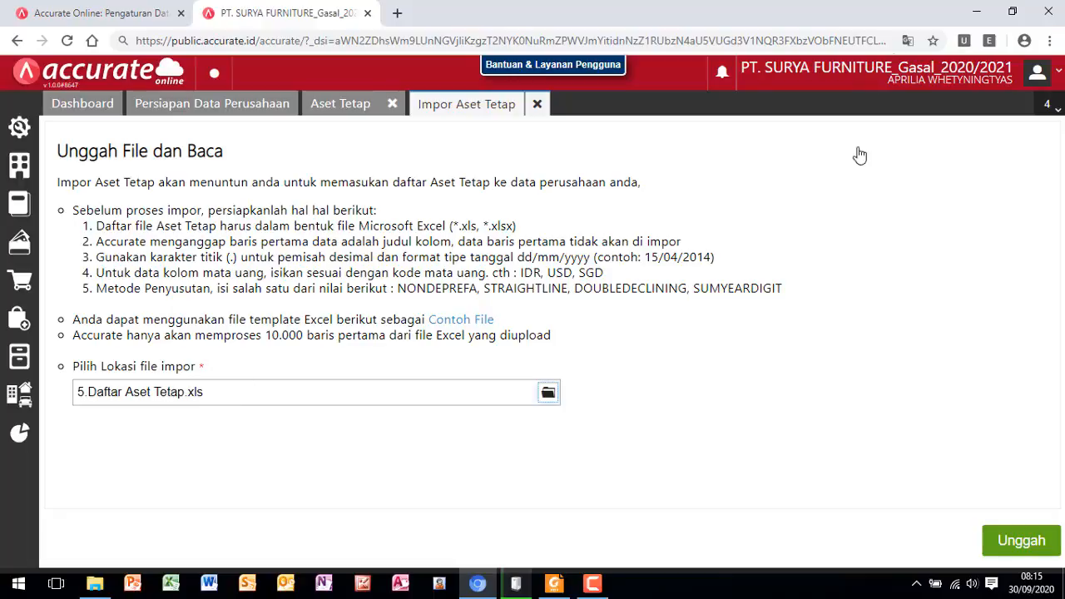
pyautogui.click(1017, 545)
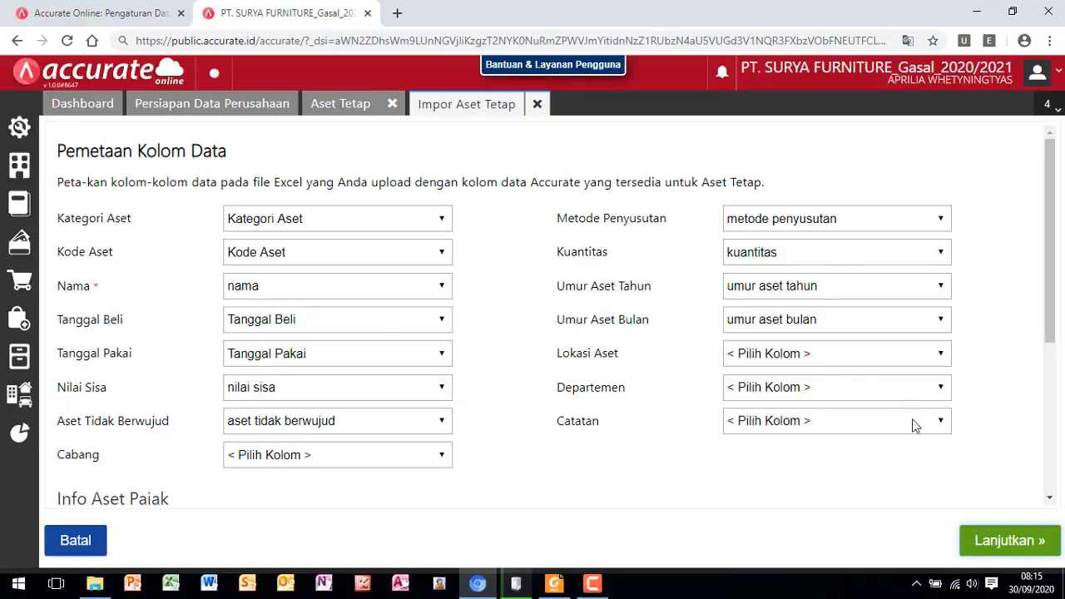
# - Accept the column mapping and data preview to import the fixed assets, and close the import result and Aset Tetap
pyautogui.click(1004, 543)
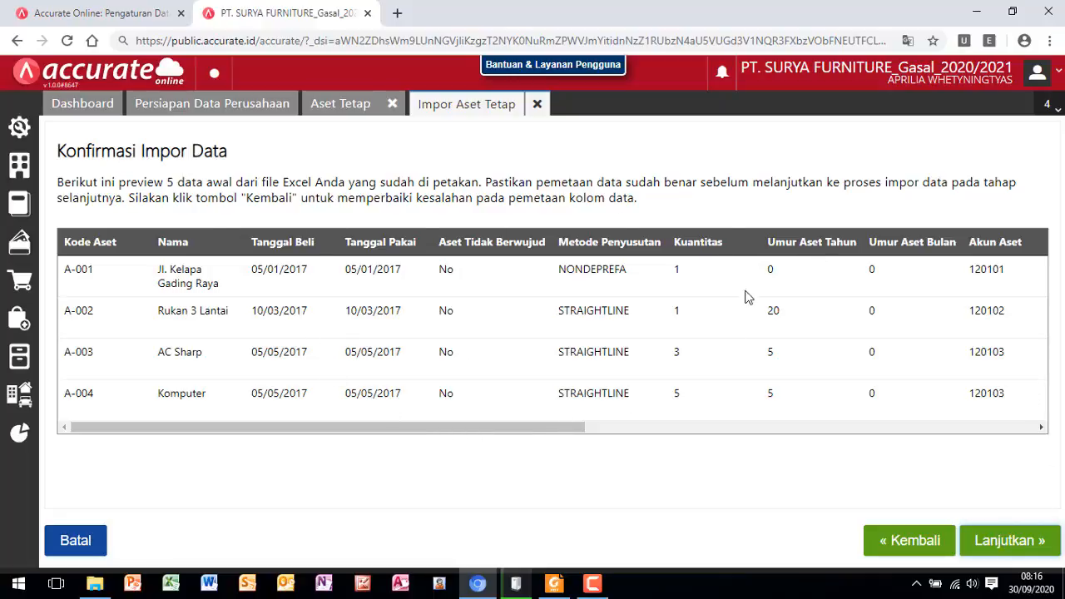
pyautogui.click(1009, 543)
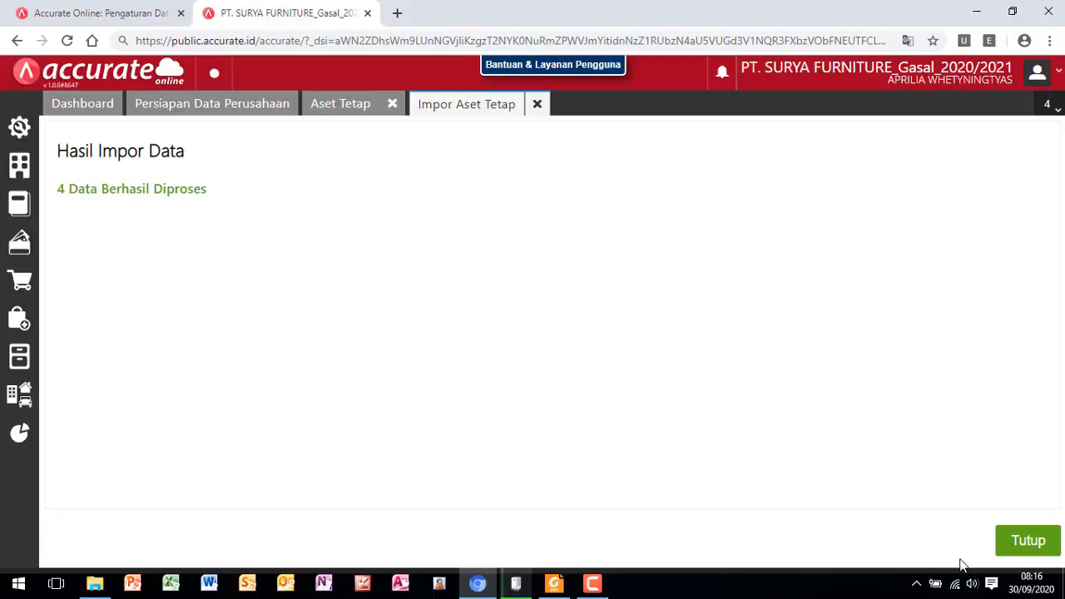
pyautogui.click(1031, 551)
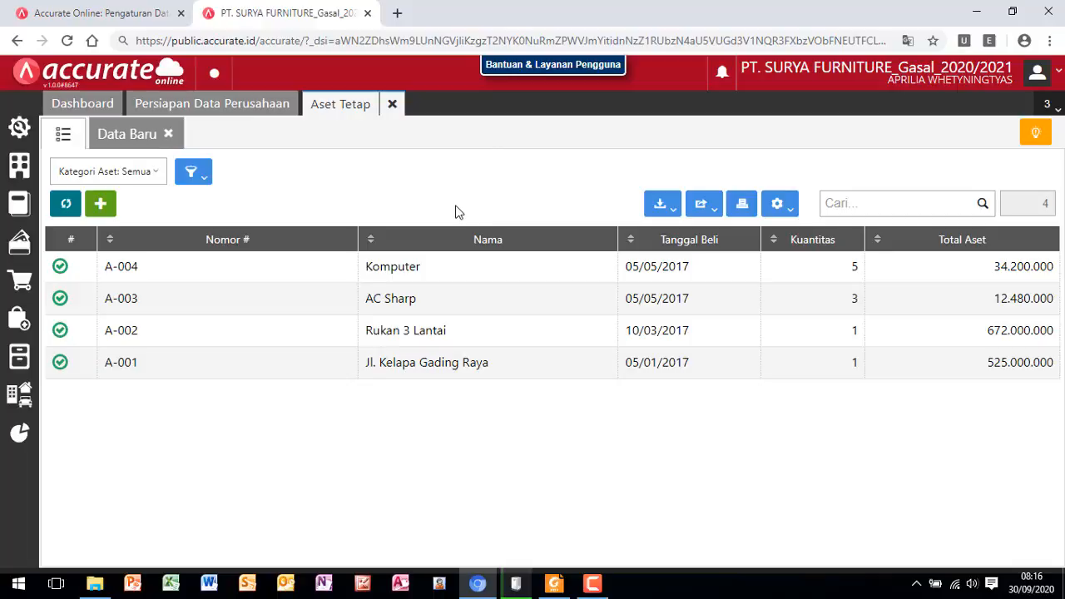
pyautogui.click(392, 105)
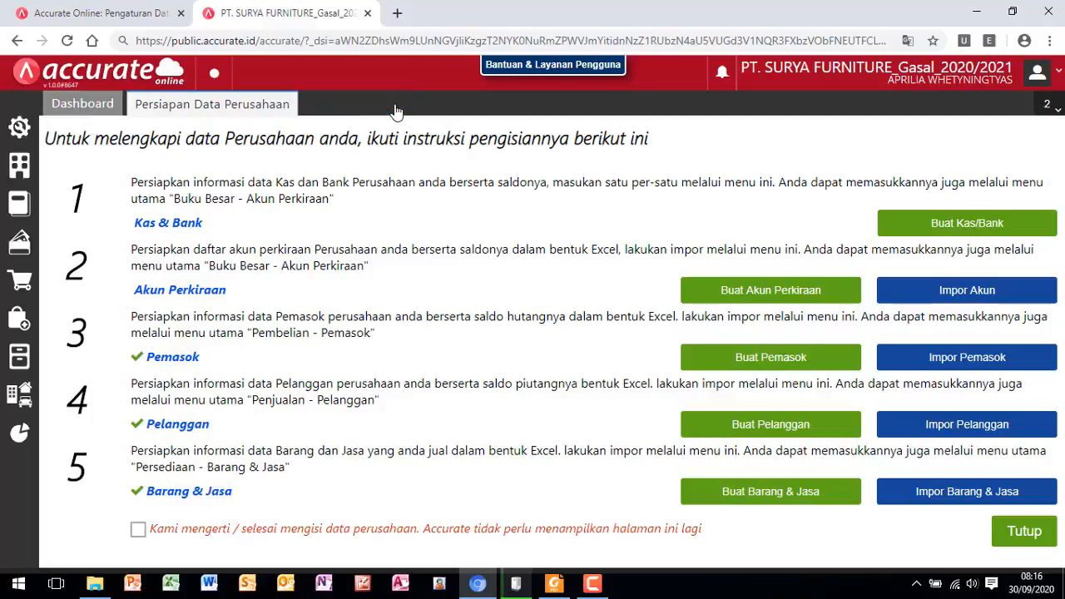
# - Switch to Foxit Reader and read the month-end instructions and the Neraca (Induk Skontro) balance sheet per 31 Dec 2018
pyautogui.click(556, 586)
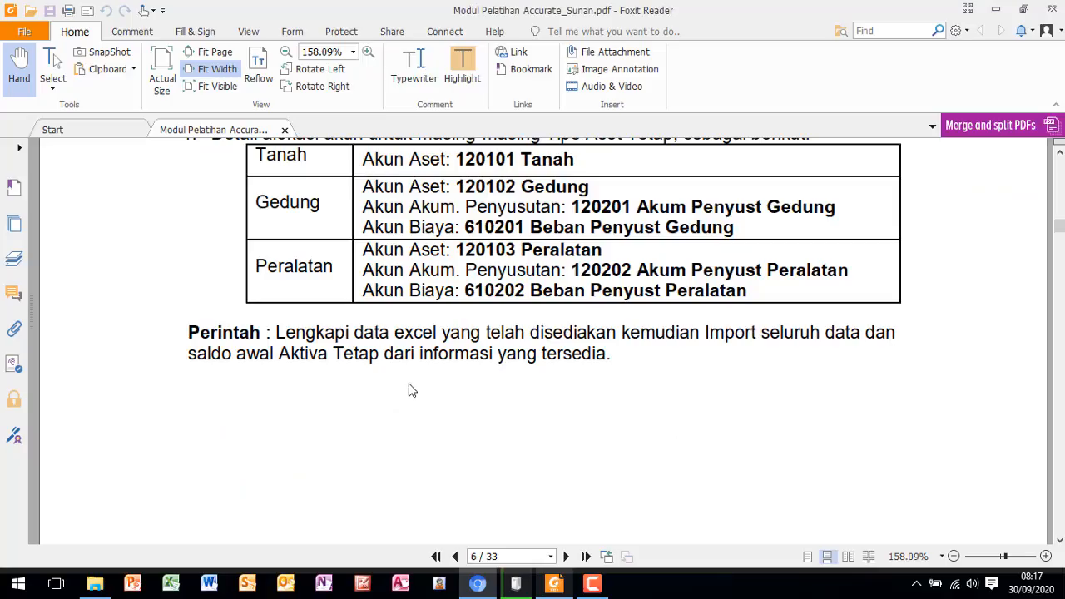
pyautogui.scroll(3, 414, 382)
pyautogui.scroll(-10, 417, 378)
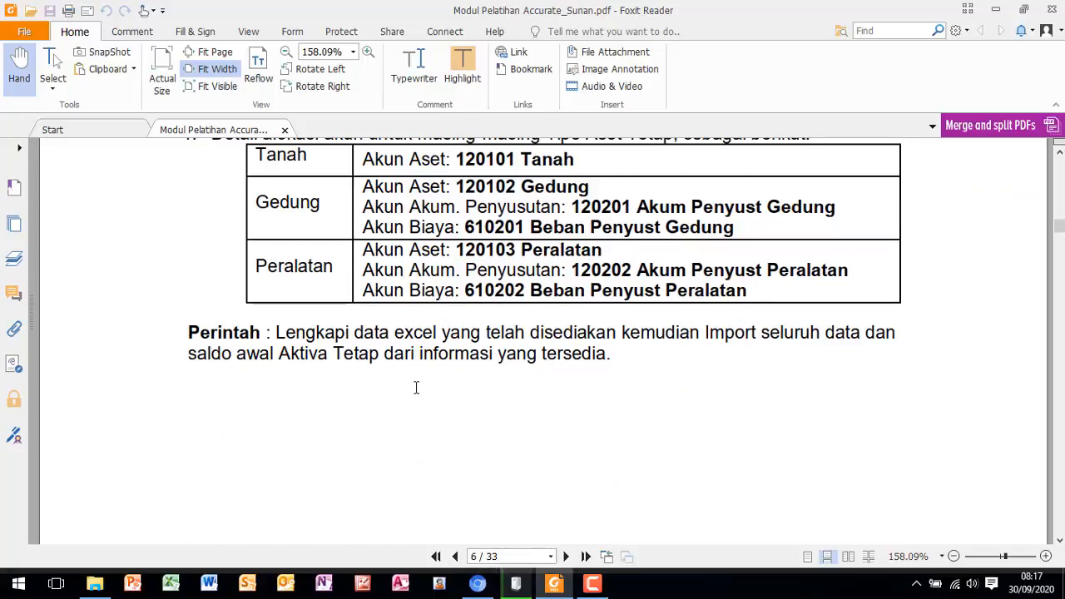
pyautogui.scroll(-8, 414, 396)
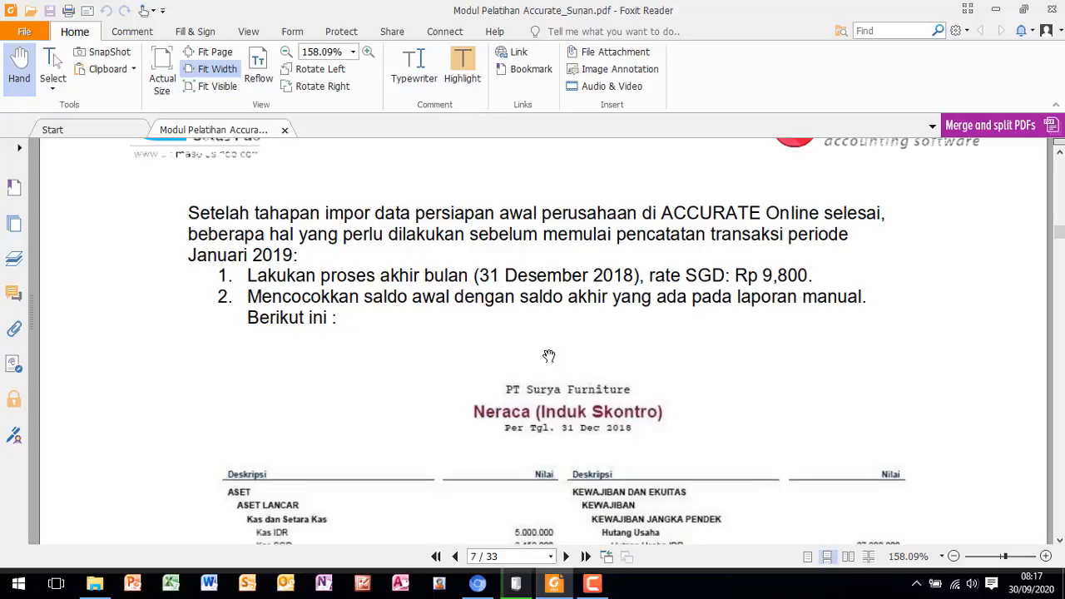
pyautogui.scroll(-5, 506, 341)
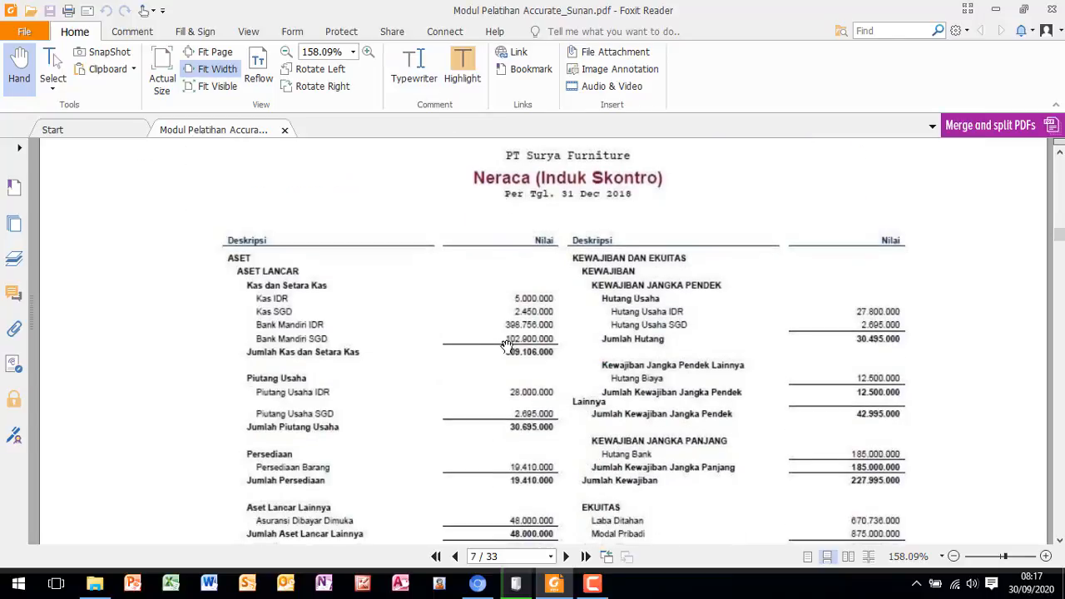
pyautogui.scroll(3, 507, 348)
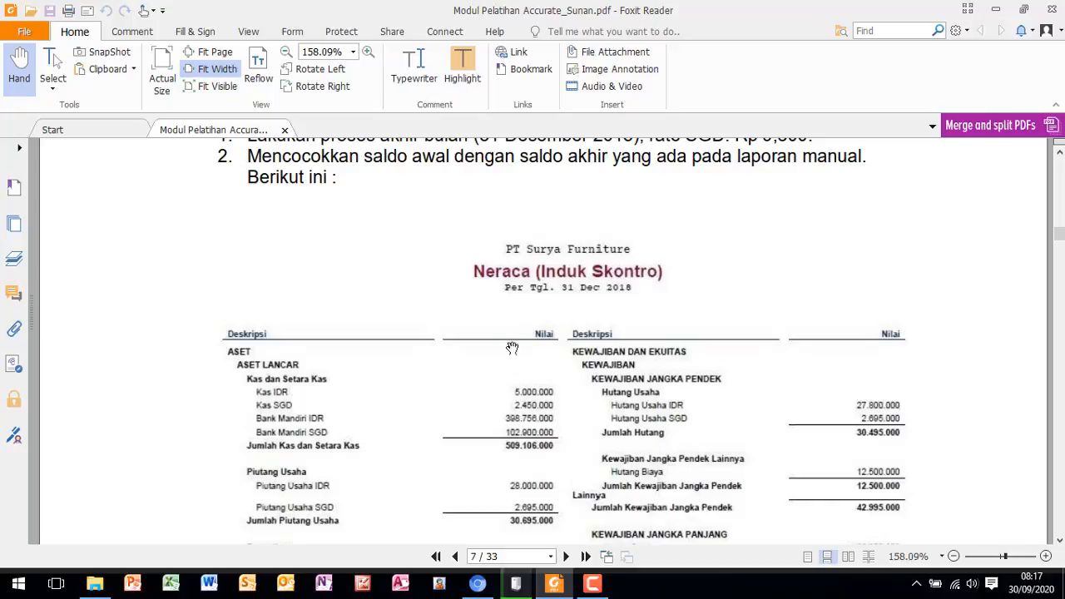
pyautogui.scroll(-4, 487, 423)
pyautogui.scroll(-5, 488, 424)
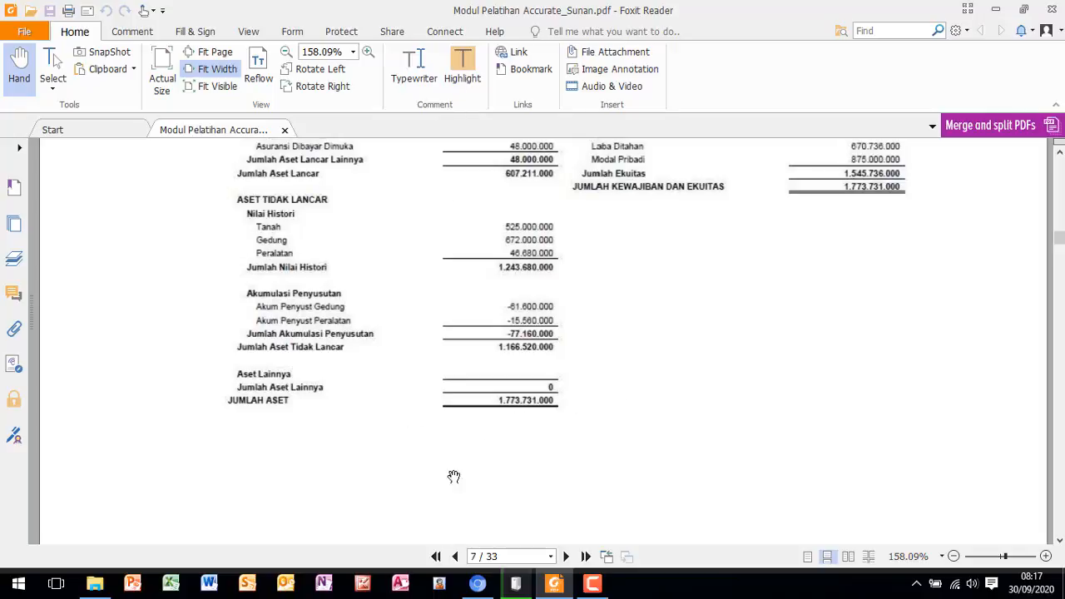
# - Return to Accurate Online and open a new Proses Akhir Bulan record for the company
pyautogui.click(479, 585)
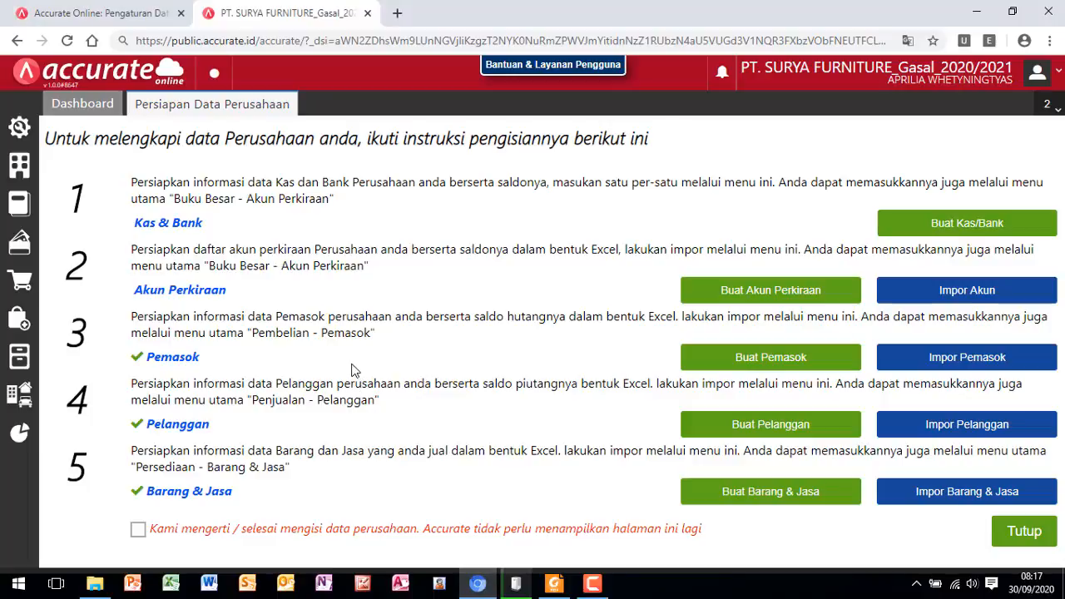
pyautogui.click(20, 172)
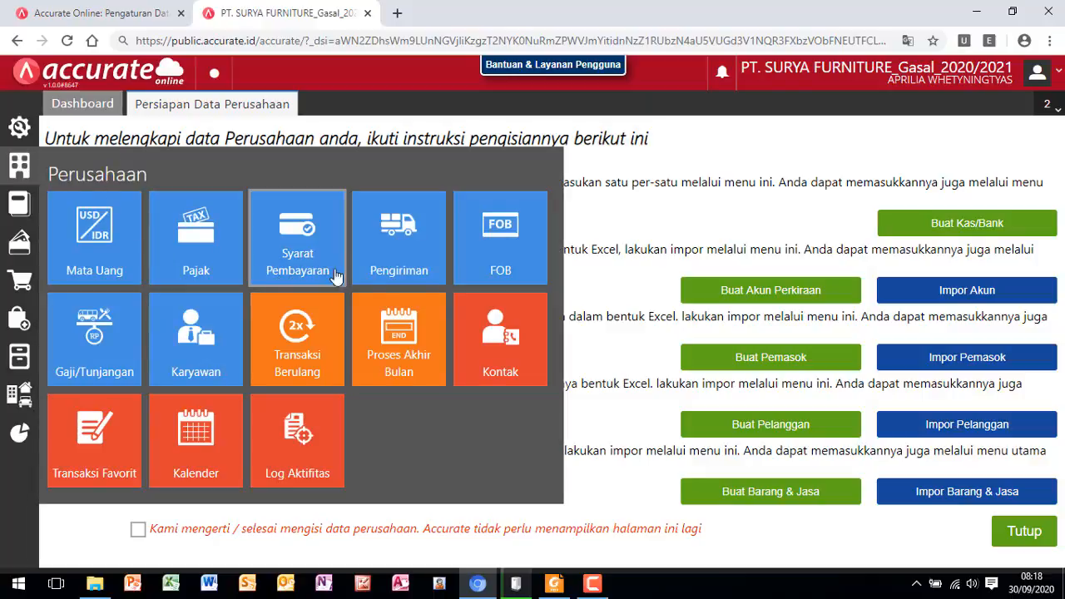
pyautogui.click(418, 340)
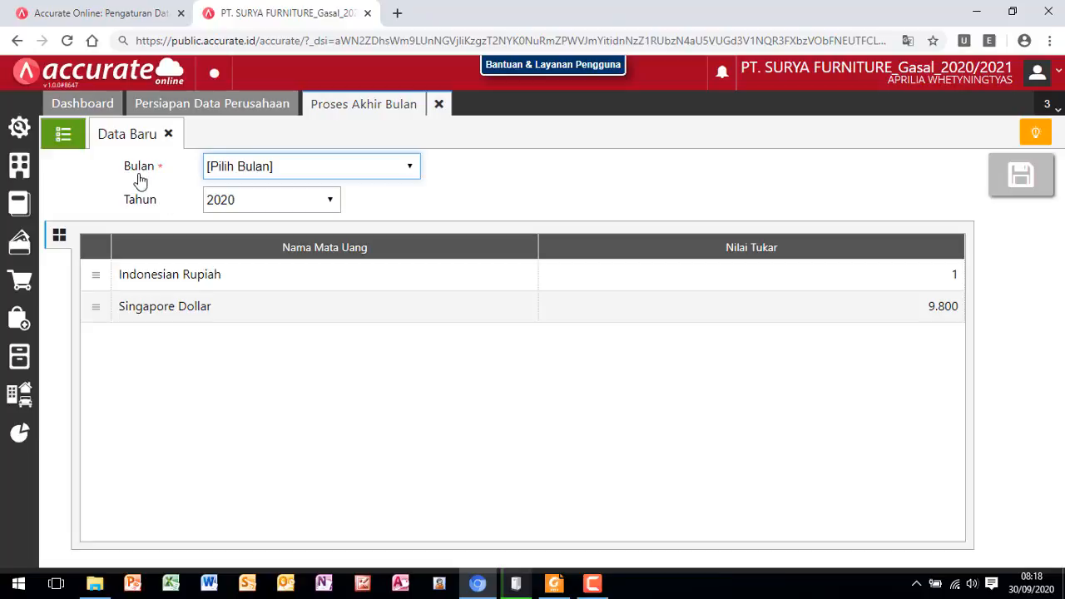
# - Set the month-end process to Desember 2018, save it, and close Proses Akhir Bulan
pyautogui.click(409, 169)
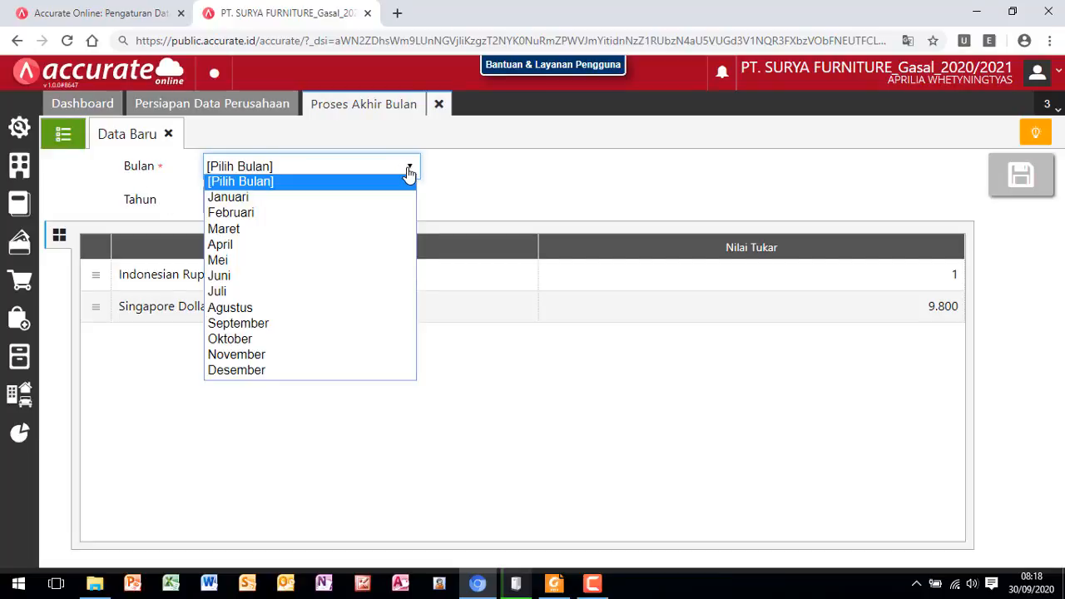
pyautogui.click(280, 370)
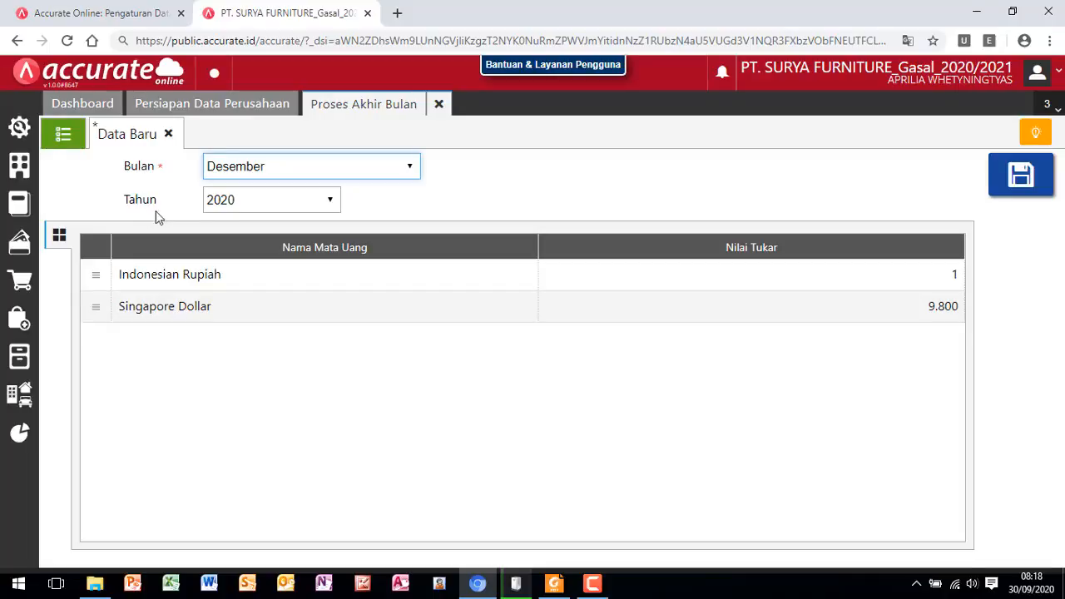
pyautogui.click(332, 204)
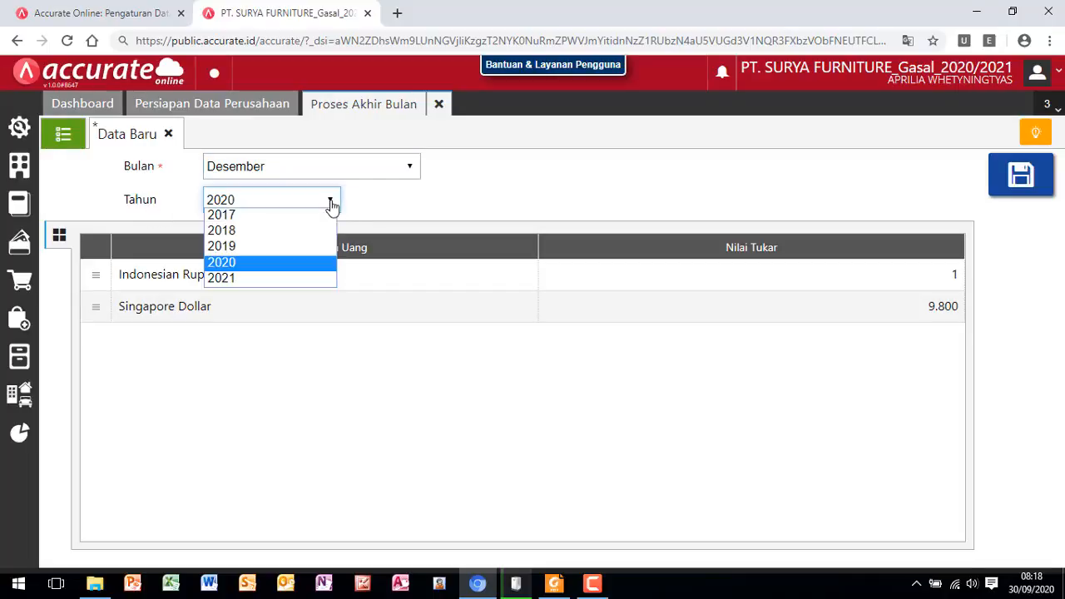
pyautogui.click(223, 234)
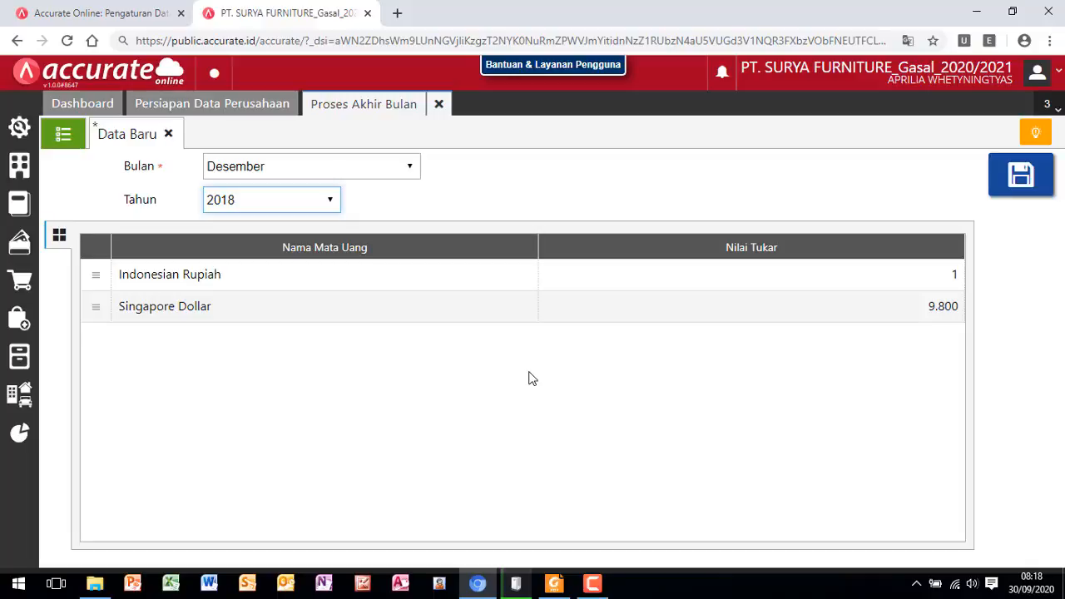
pyautogui.click(1020, 185)
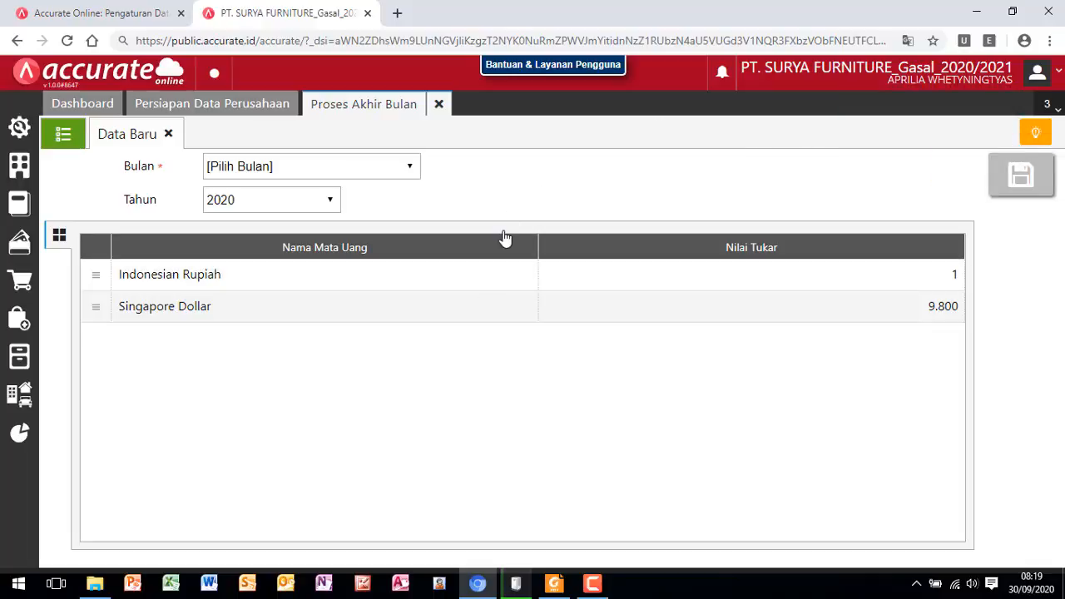
pyautogui.click(439, 105)
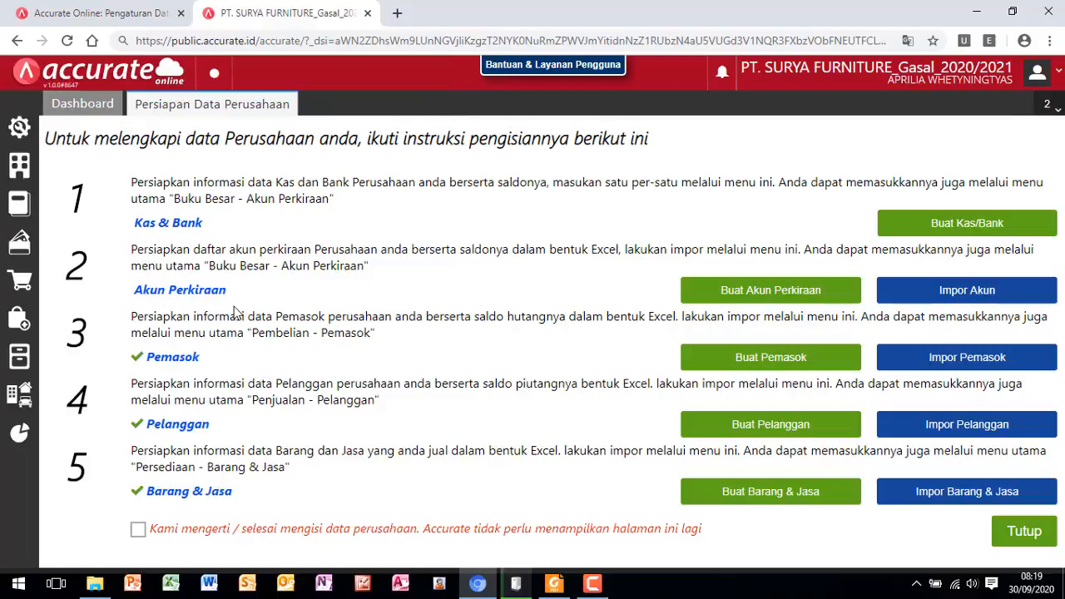
# - Open the parameters of the Neraca (Induk Skontro) report from the Keuangan group of Daftar Laporan
pyautogui.click(20, 435)
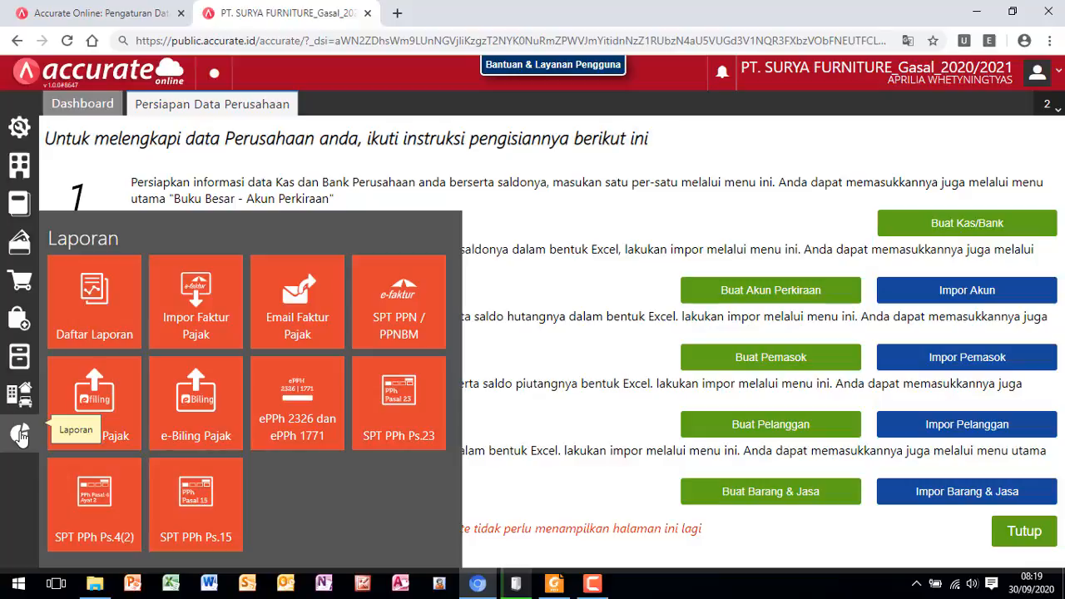
pyautogui.click(98, 319)
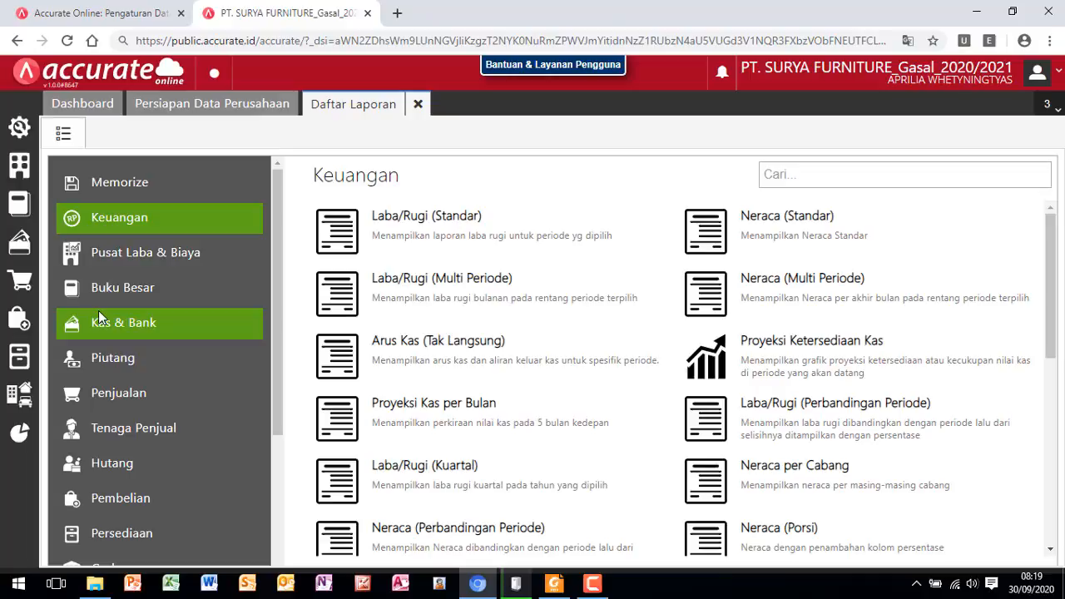
pyautogui.scroll(-1, 535, 323)
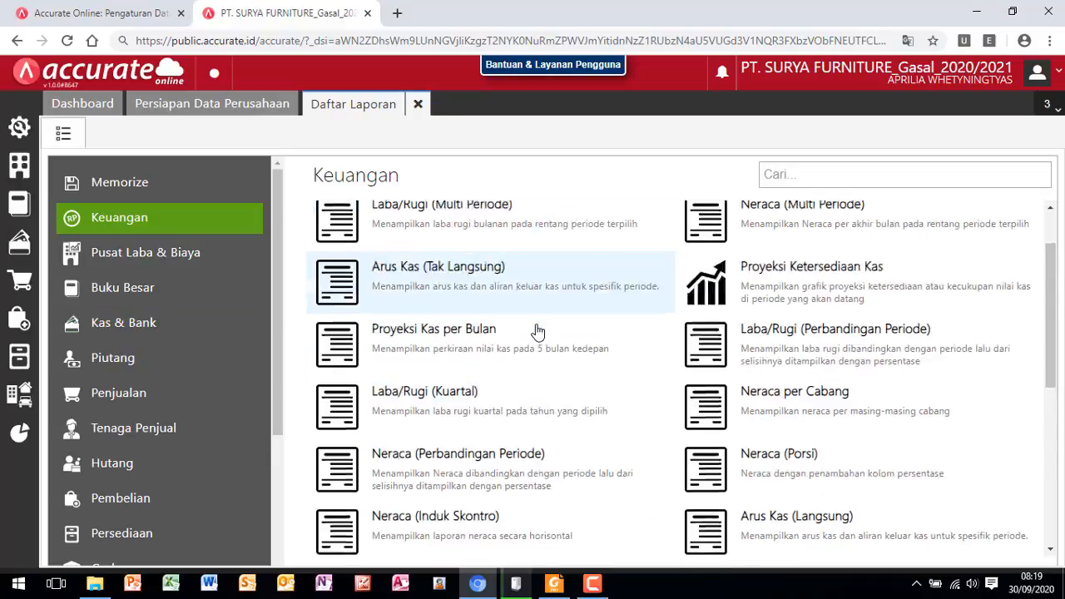
pyautogui.scroll(-2, 537, 331)
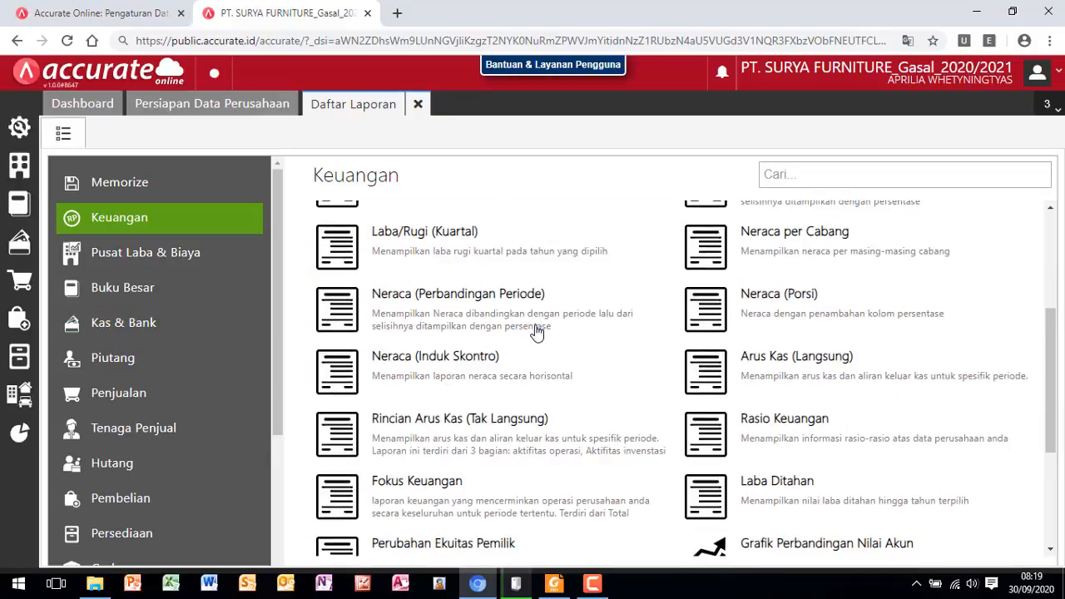
pyautogui.click(444, 380)
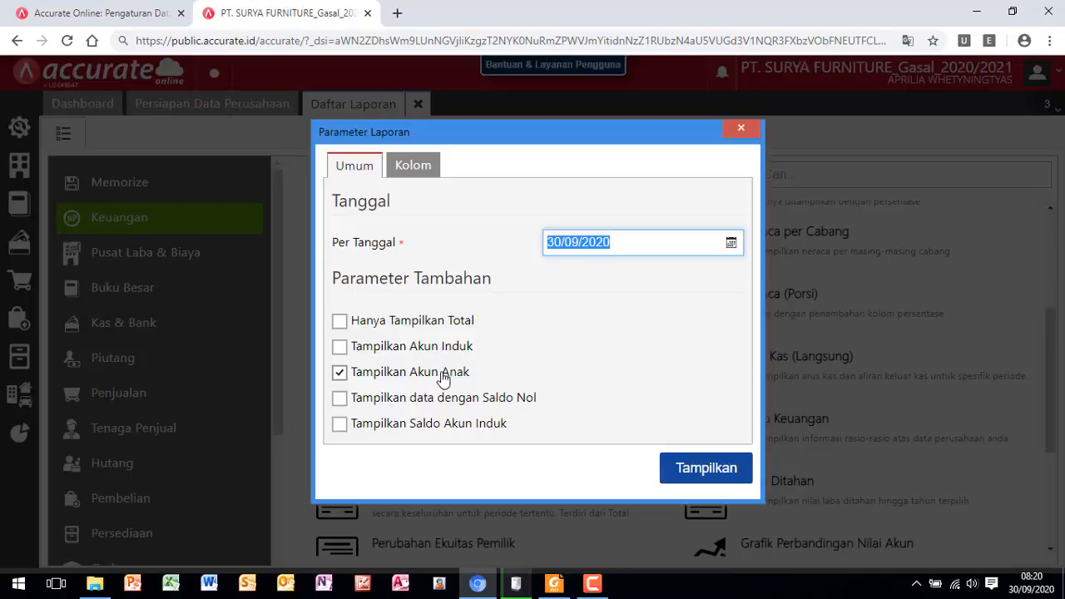
# - Set the Neraca (Induk Skontro) report date to 31/12/2018 and display the report
pyautogui.click(730, 243)
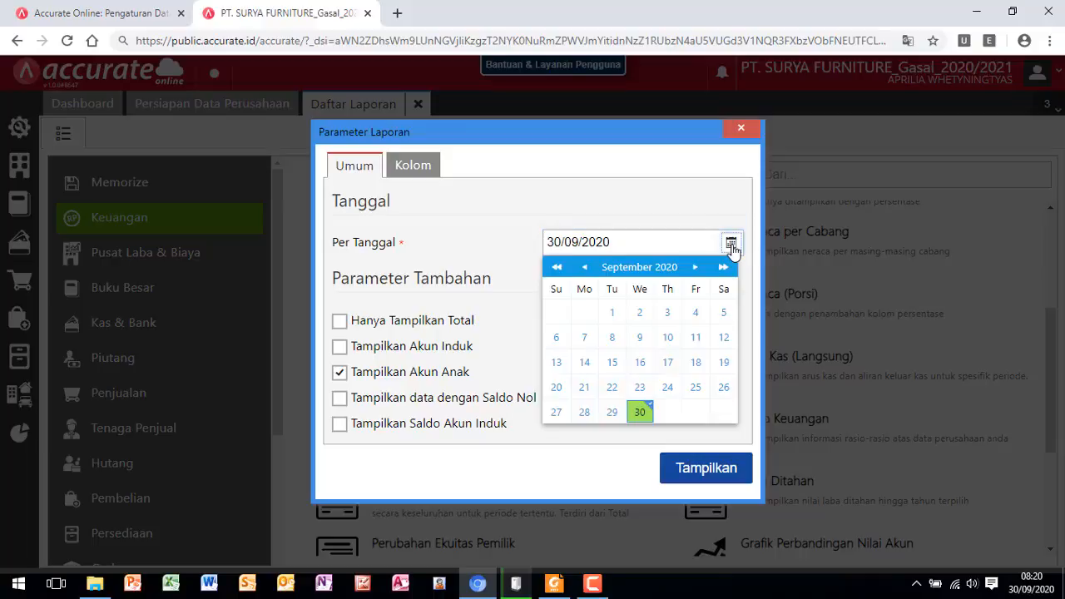
pyautogui.click(557, 267)
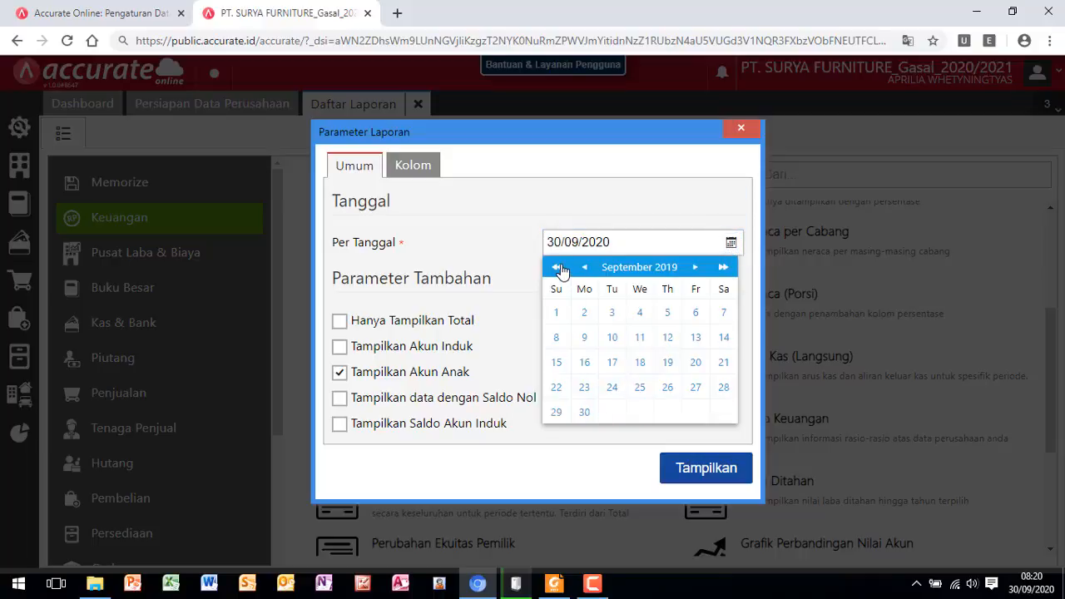
pyautogui.click(559, 267)
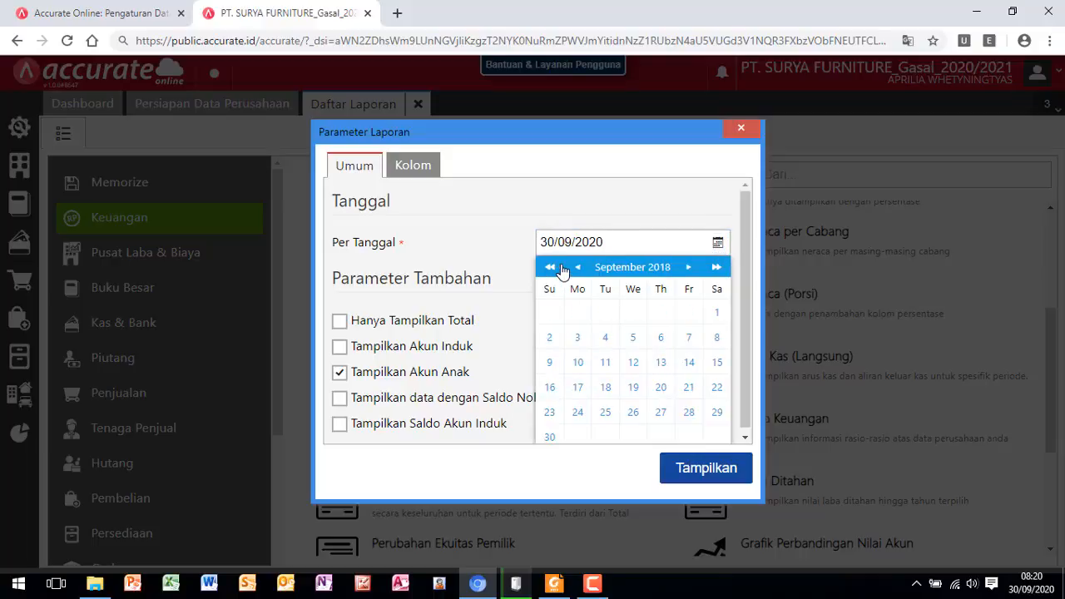
pyautogui.click(689, 274)
pyautogui.click(692, 271)
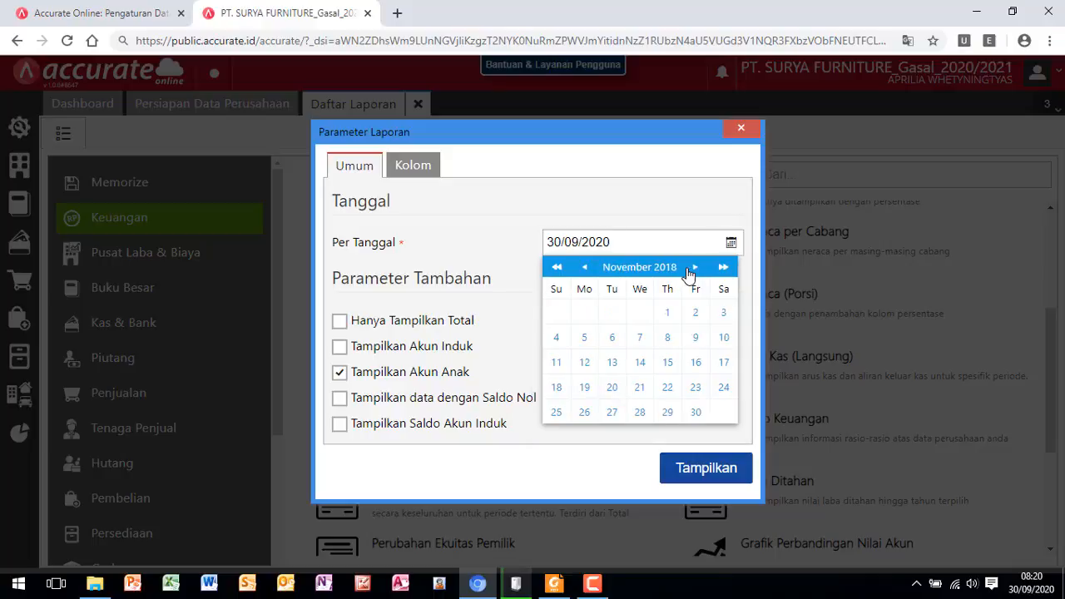
pyautogui.click(694, 277)
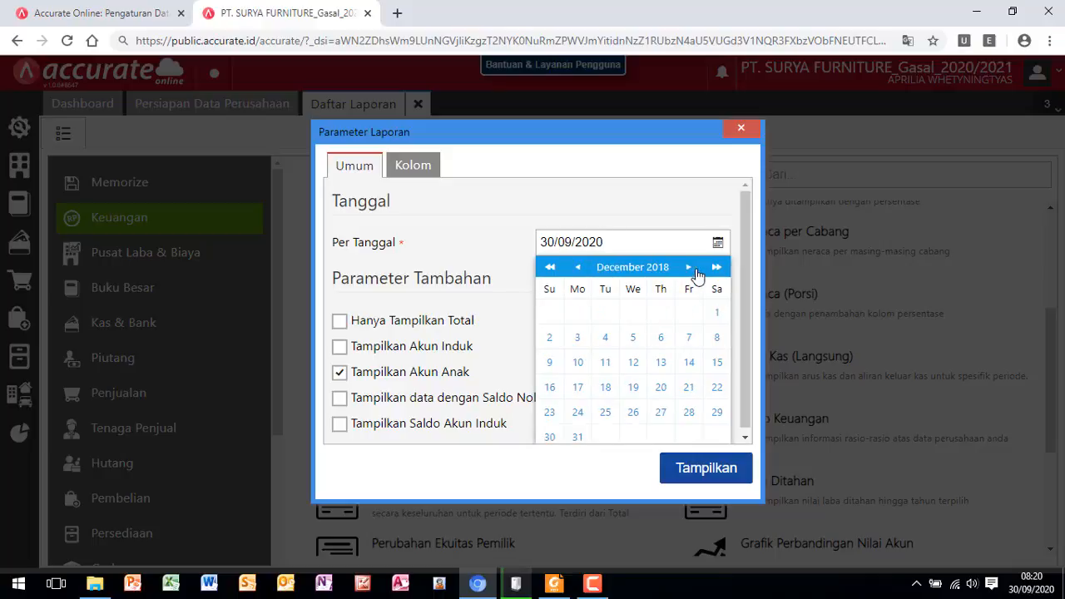
pyautogui.click(577, 440)
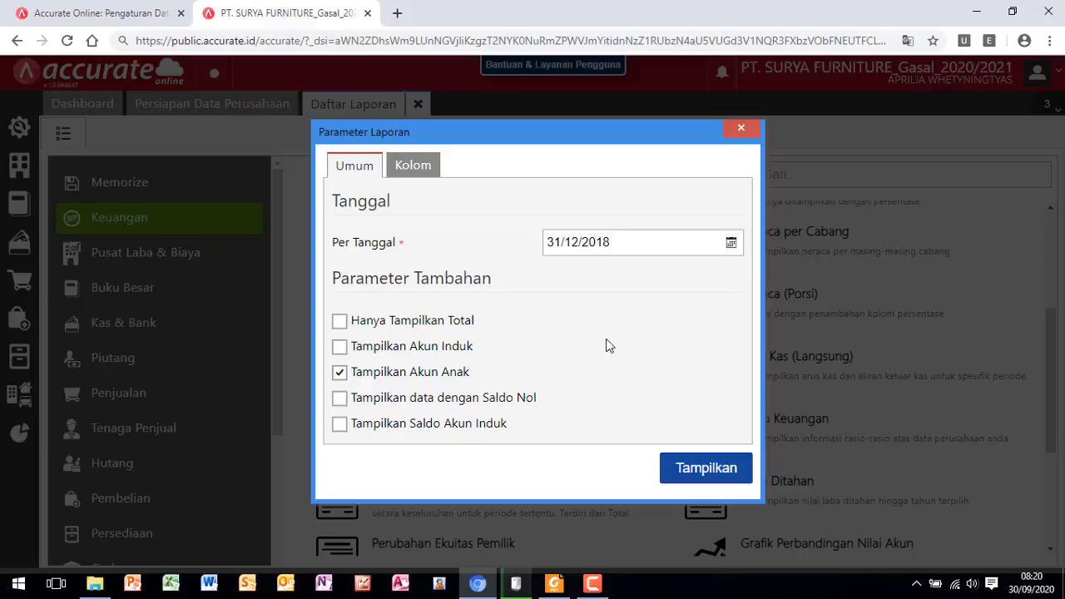
pyautogui.click(704, 474)
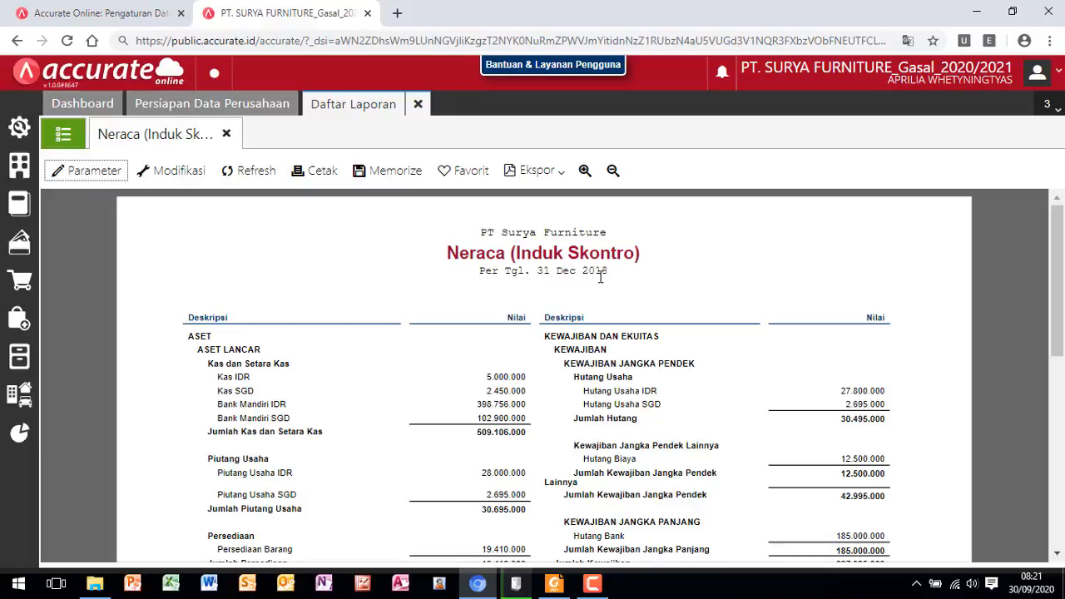
# - Examine the balance sheet's asset, liability and equity totals and compare them with the module's Neraca in Foxit Reader, returning to Accurate Online
pyautogui.scroll(-5, 584, 306)
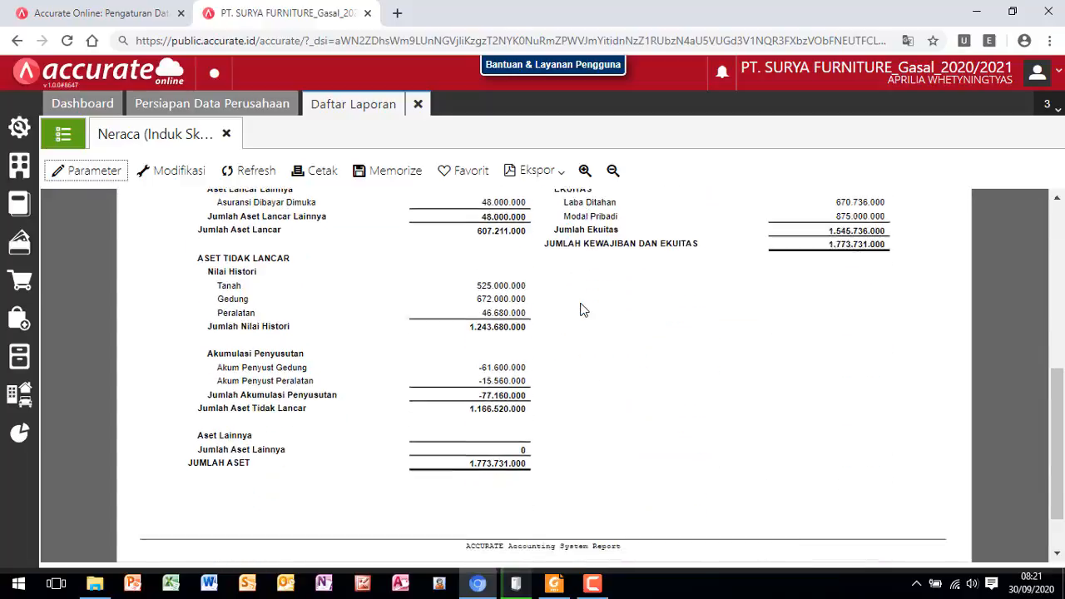
pyautogui.scroll(-1, 585, 310)
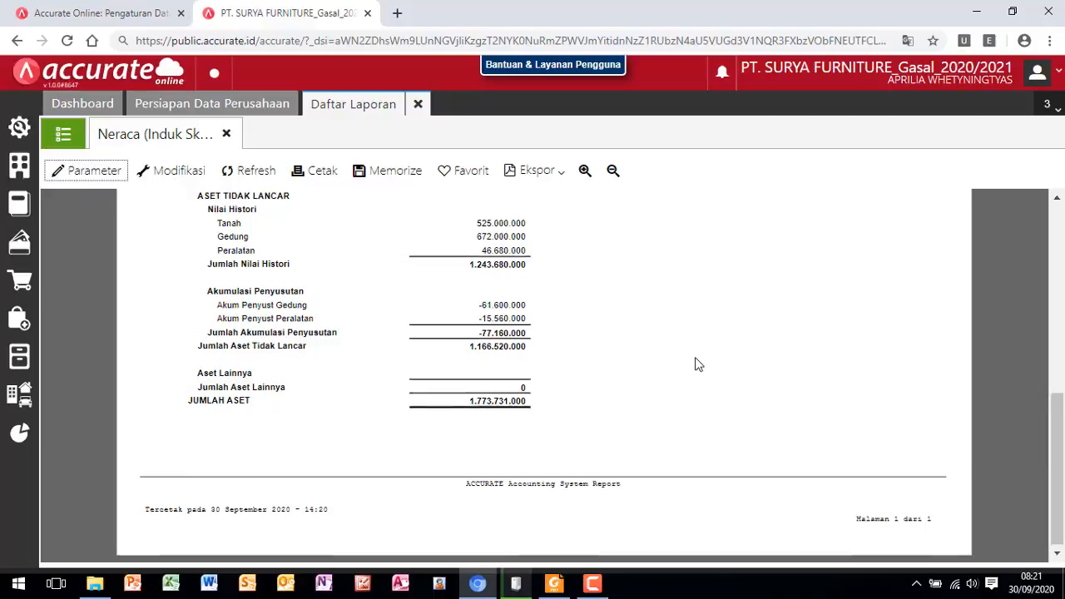
pyautogui.scroll(4, 698, 364)
pyautogui.scroll(-4, 698, 365)
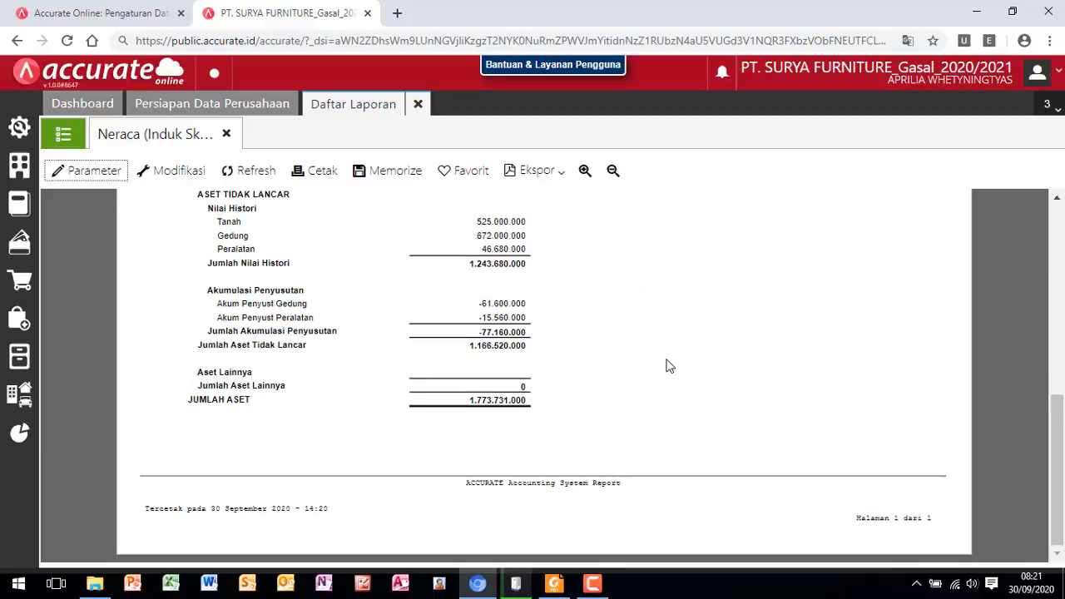
pyautogui.scroll(1, 666, 364)
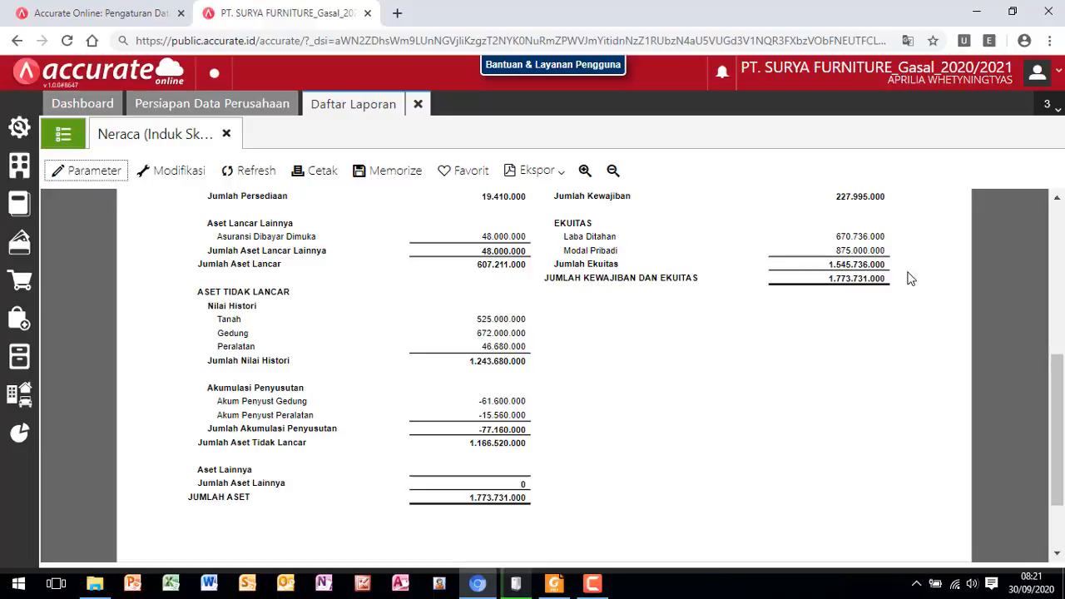
pyautogui.scroll(-1, 421, 397)
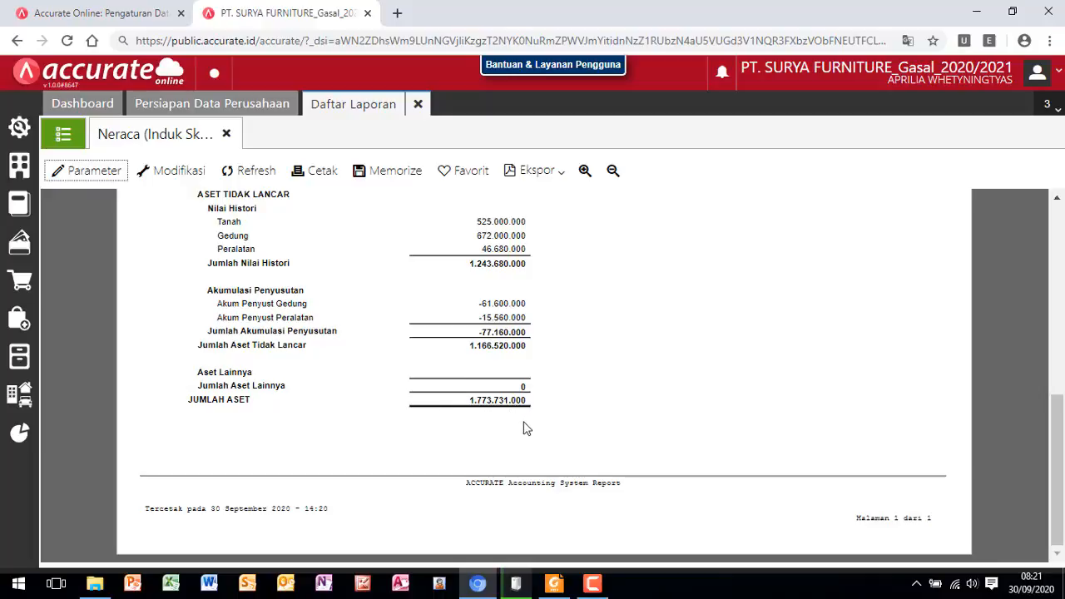
pyautogui.click(549, 586)
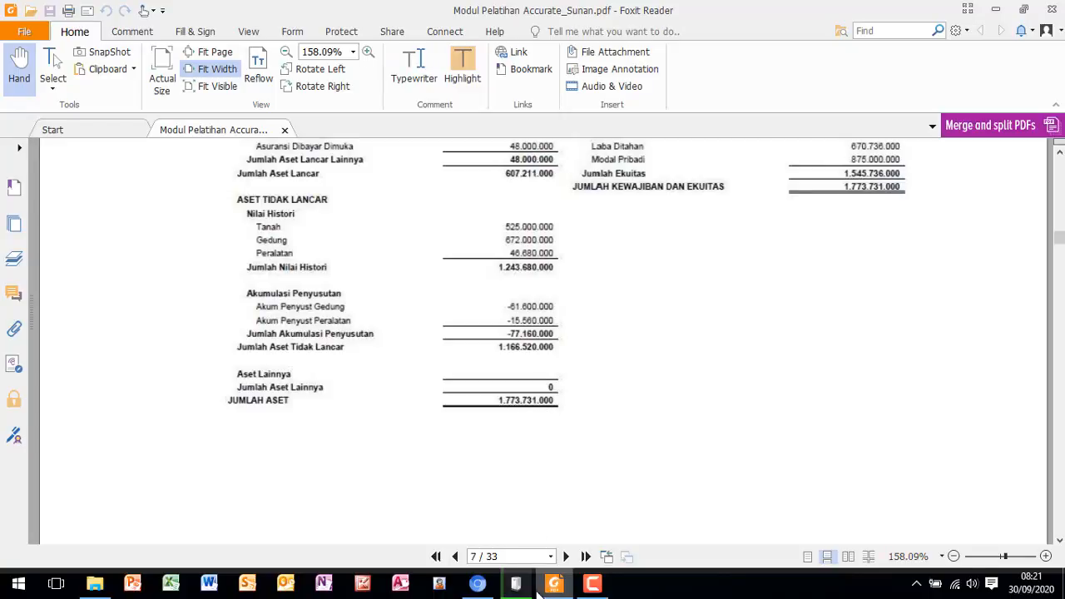
pyautogui.click(487, 586)
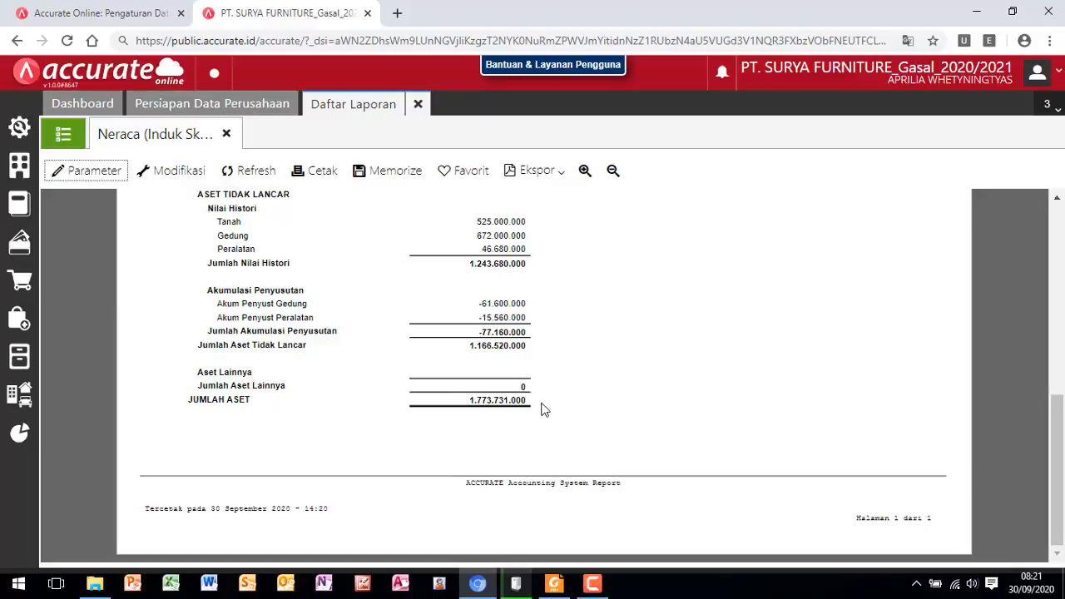
pyautogui.scroll(4, 664, 373)
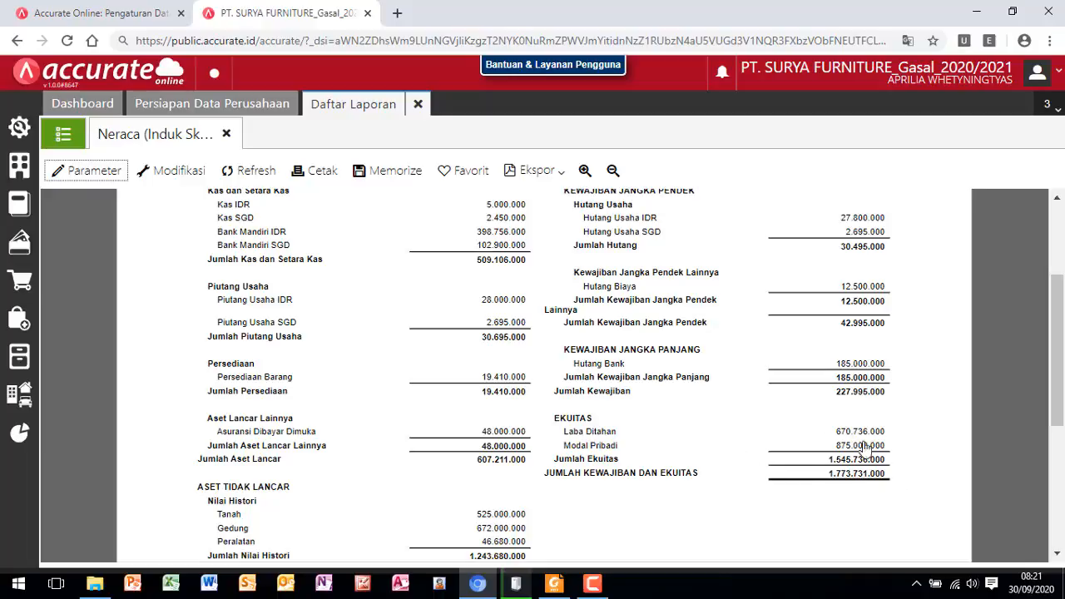
pyautogui.scroll(-3, 471, 491)
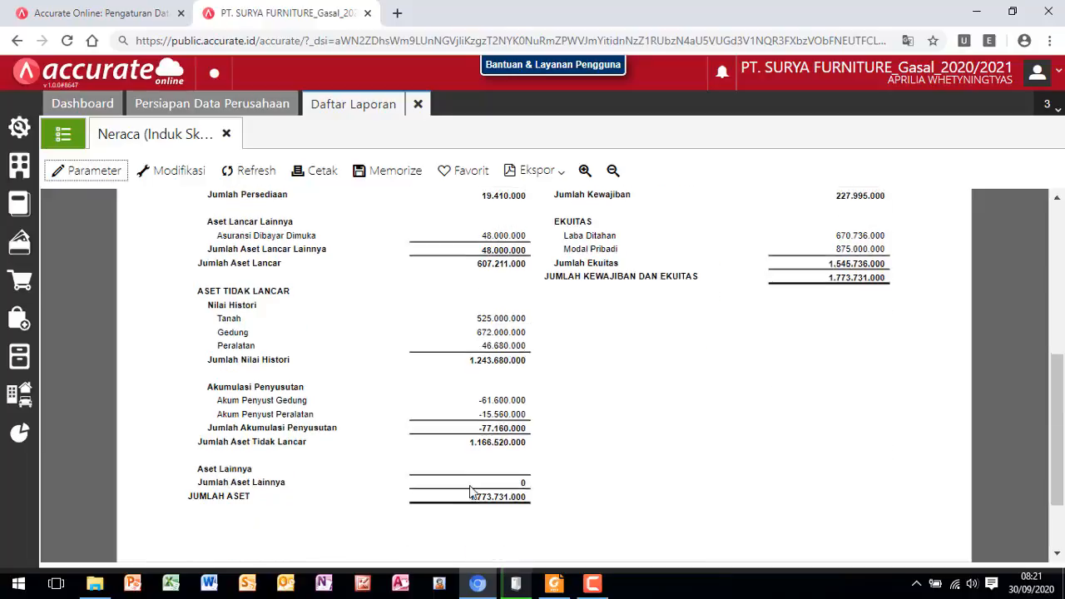
pyautogui.scroll(-2, 470, 491)
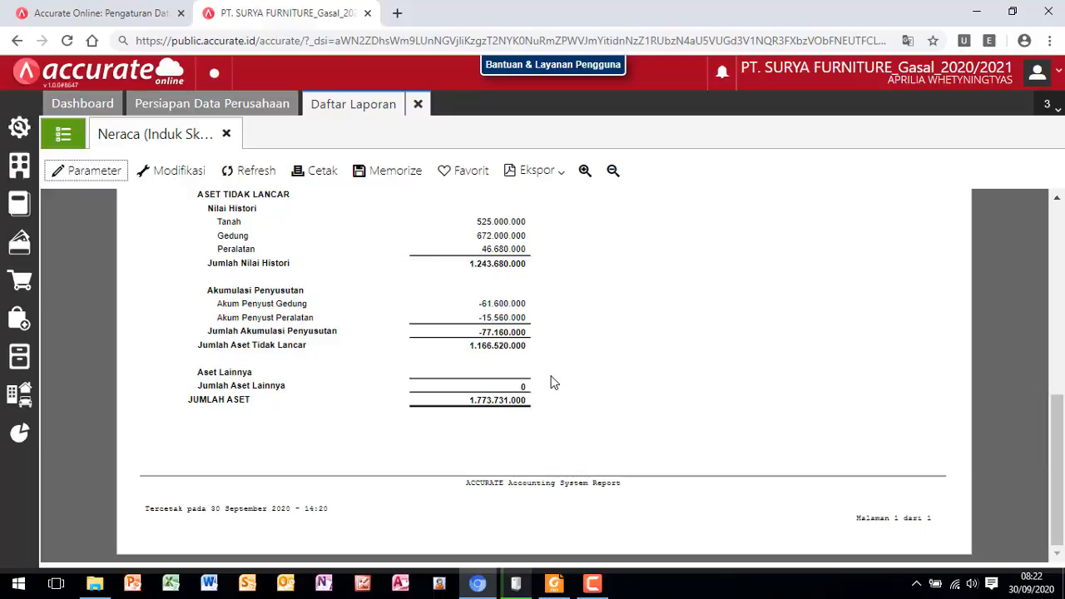
# - Close Daftar Laporan and log out of the PT. SURYA FURNITURE_Gasal_2020/2021 database
pyautogui.click(419, 106)
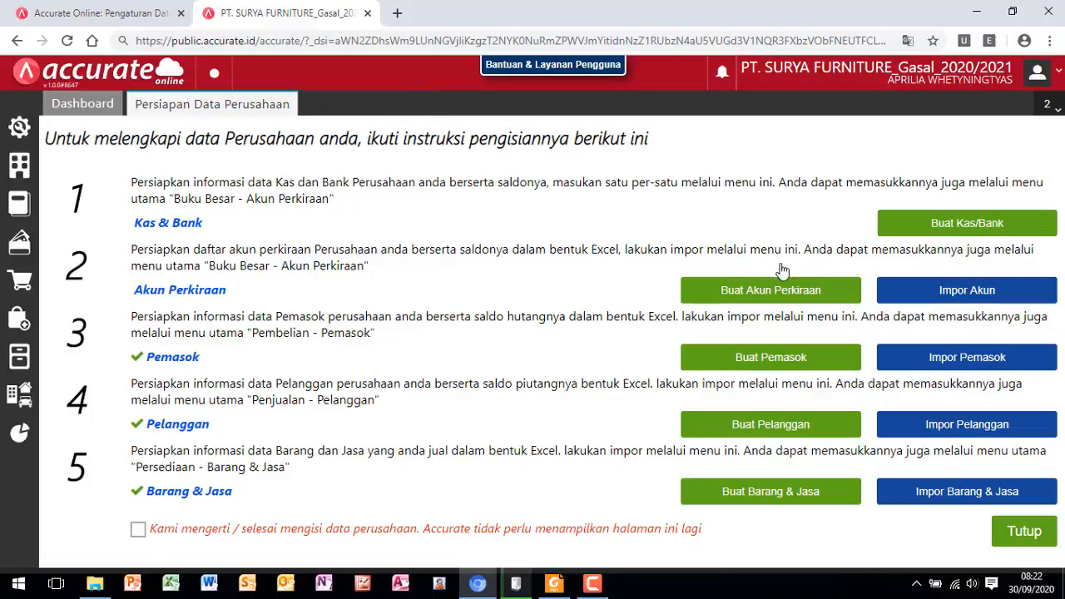
pyautogui.doubleClick(1060, 76)
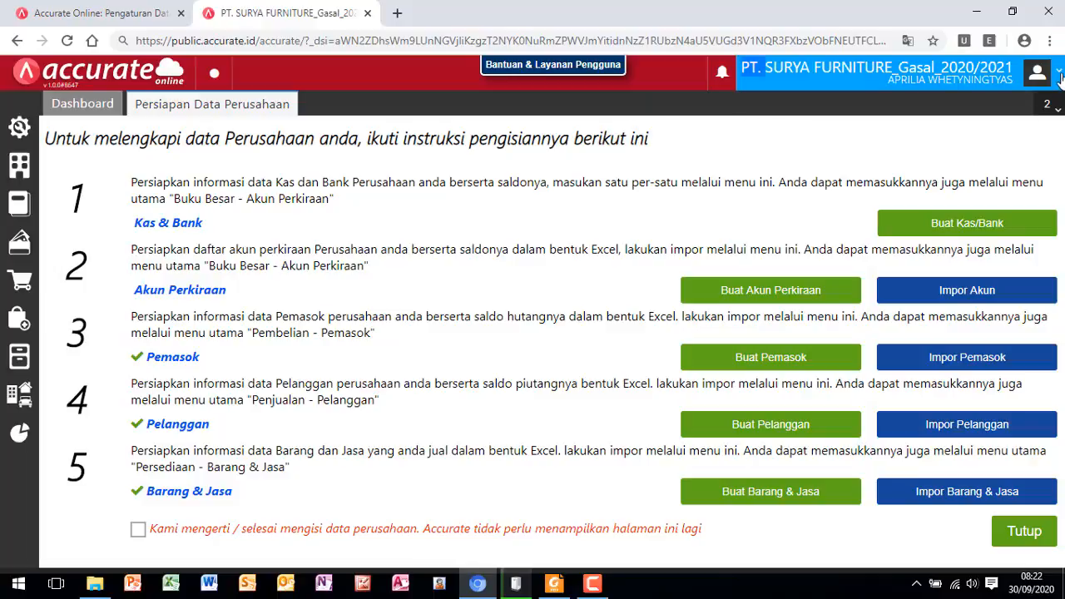
pyautogui.click(1061, 76)
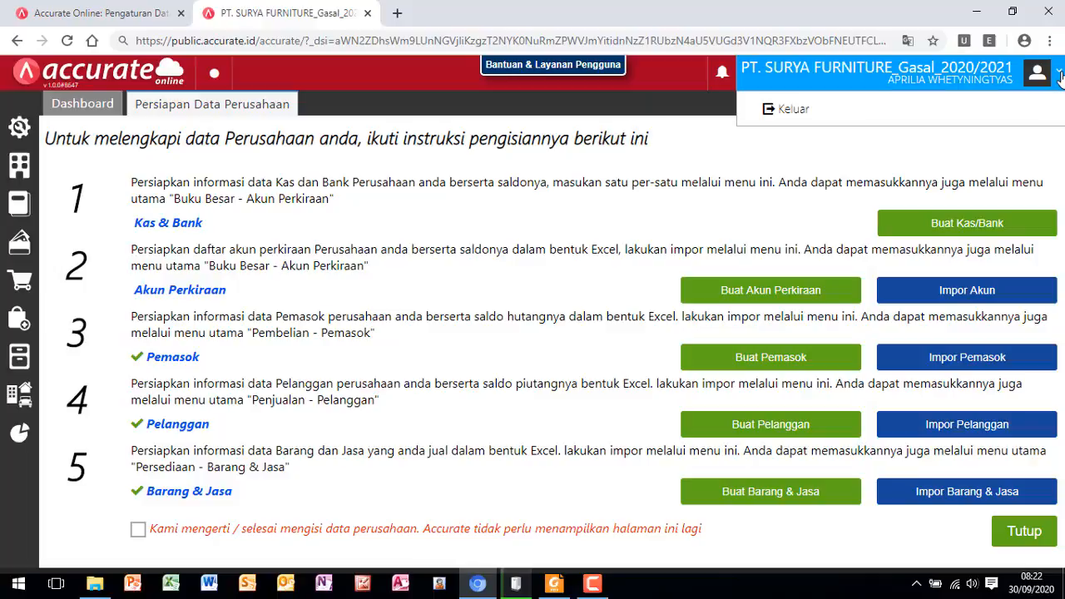
pyautogui.click(832, 122)
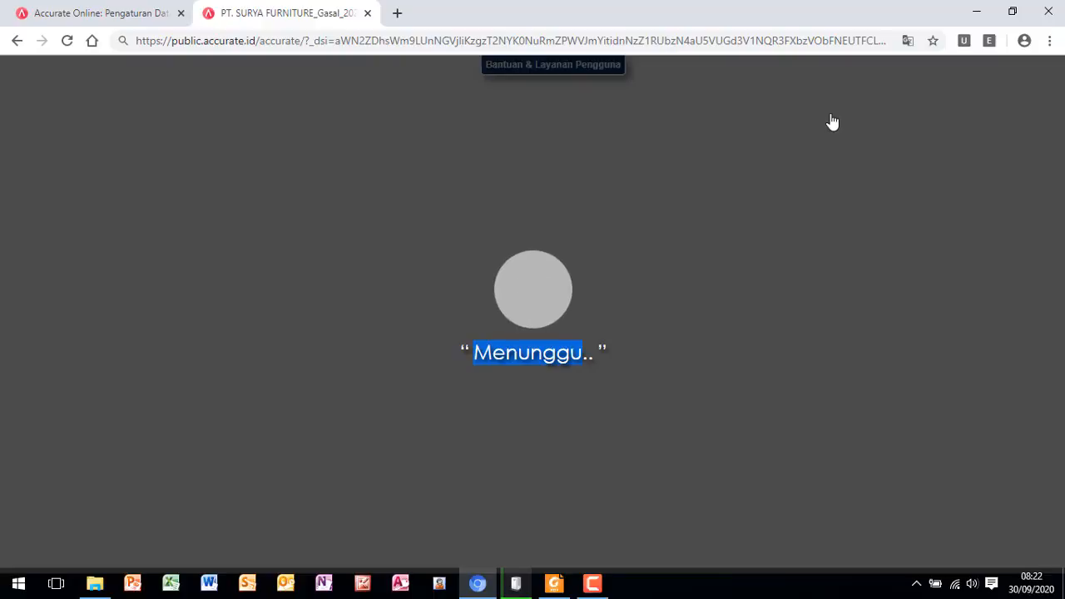